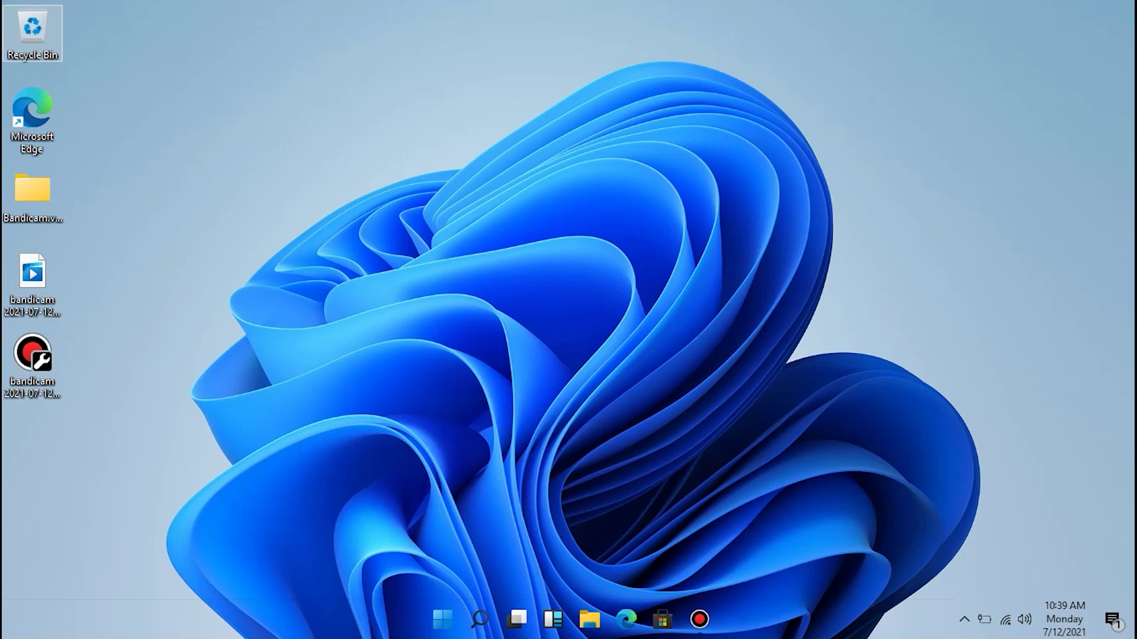
Refresh the desktop twice so the icons rearrange, with Edge moving below the bandicam file.
right_click(647, 119)
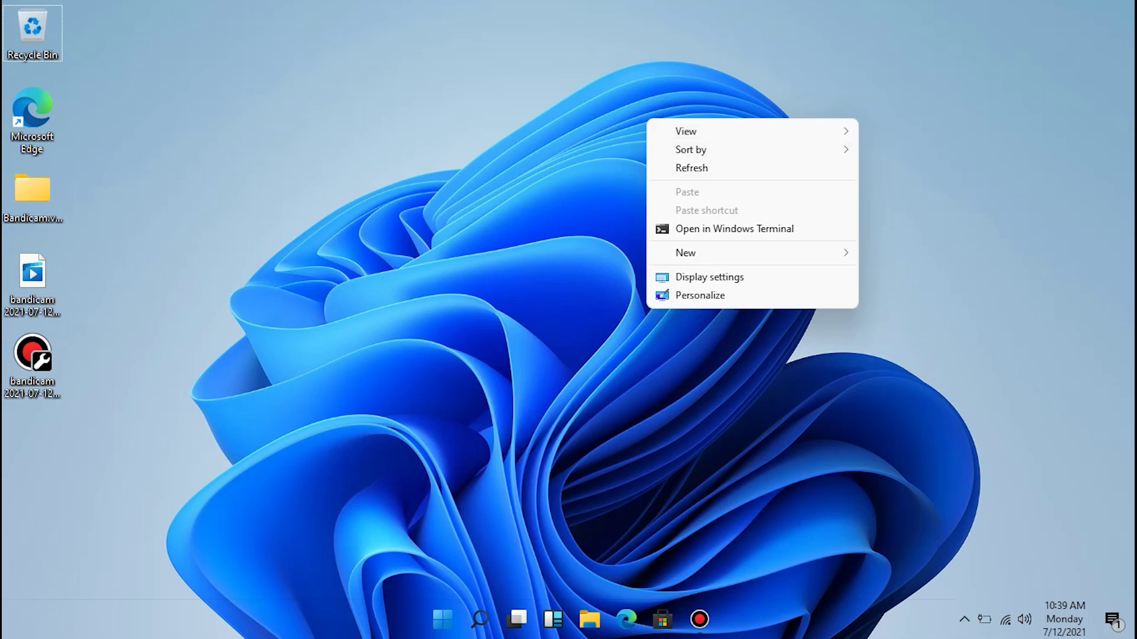
click(692, 168)
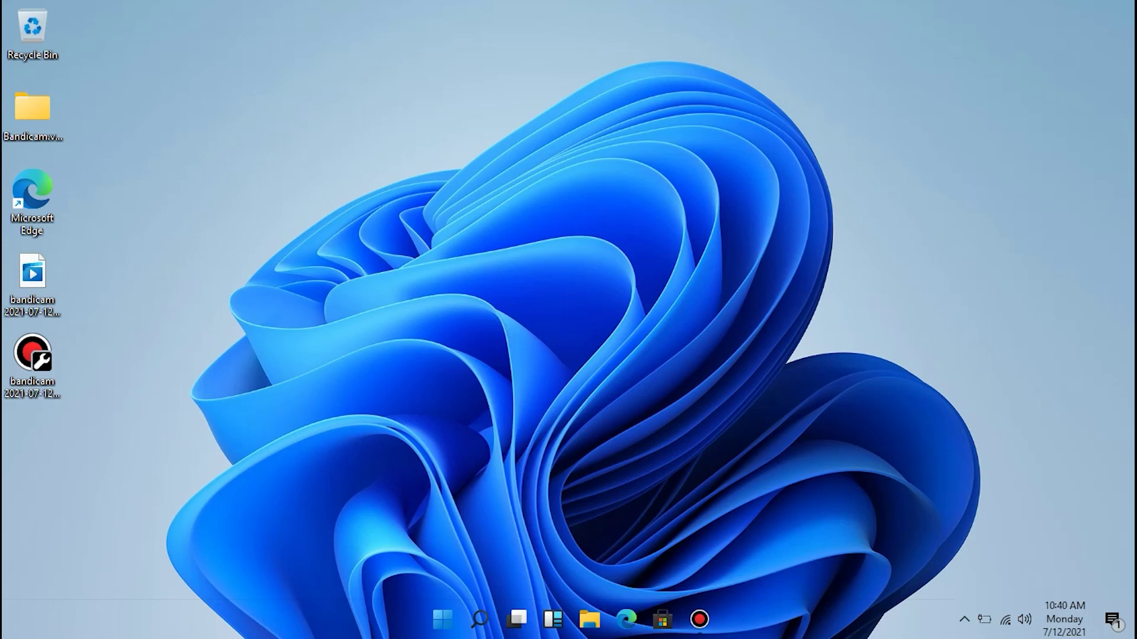
right_click(640, 70)
click(686, 121)
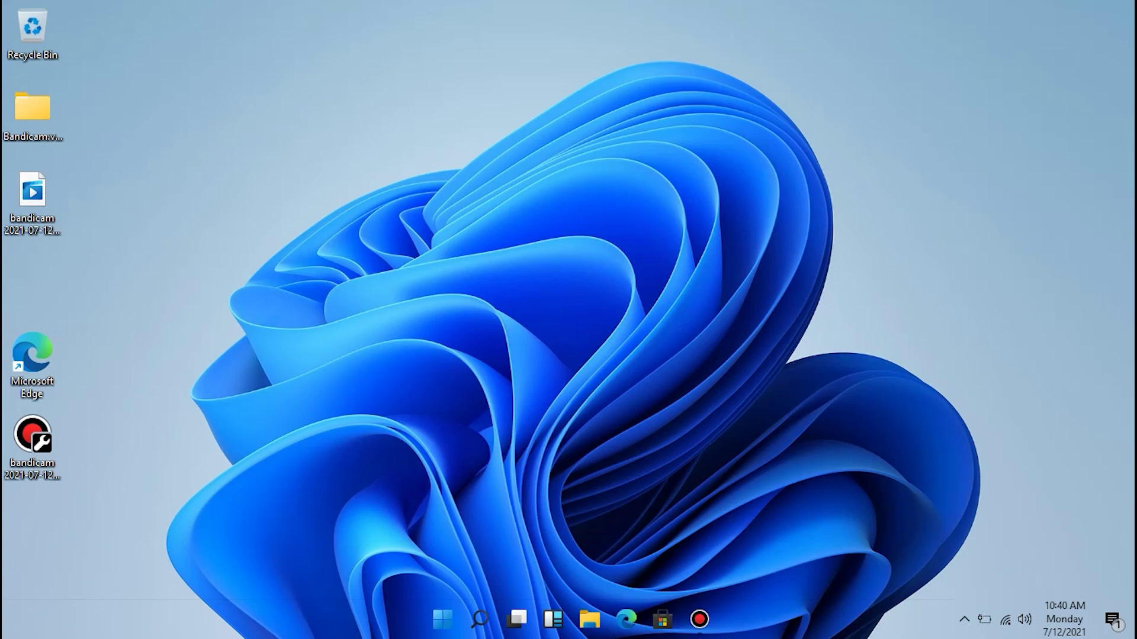
Run msconfig to launch System Configuration.
key(super+r)
text(msconfig)
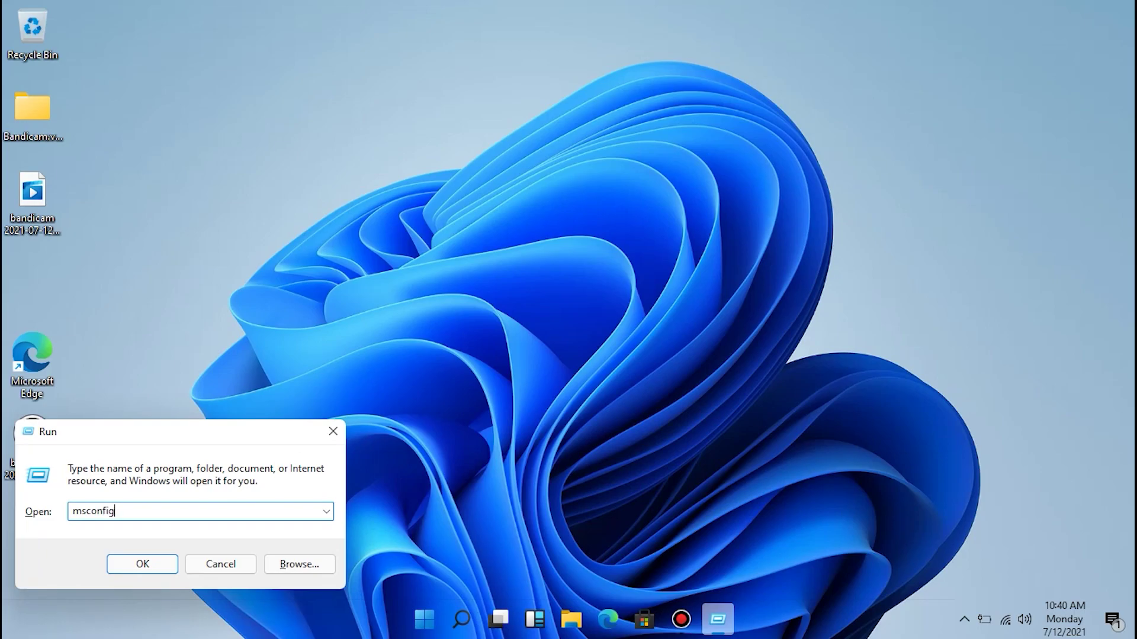
key(Return)
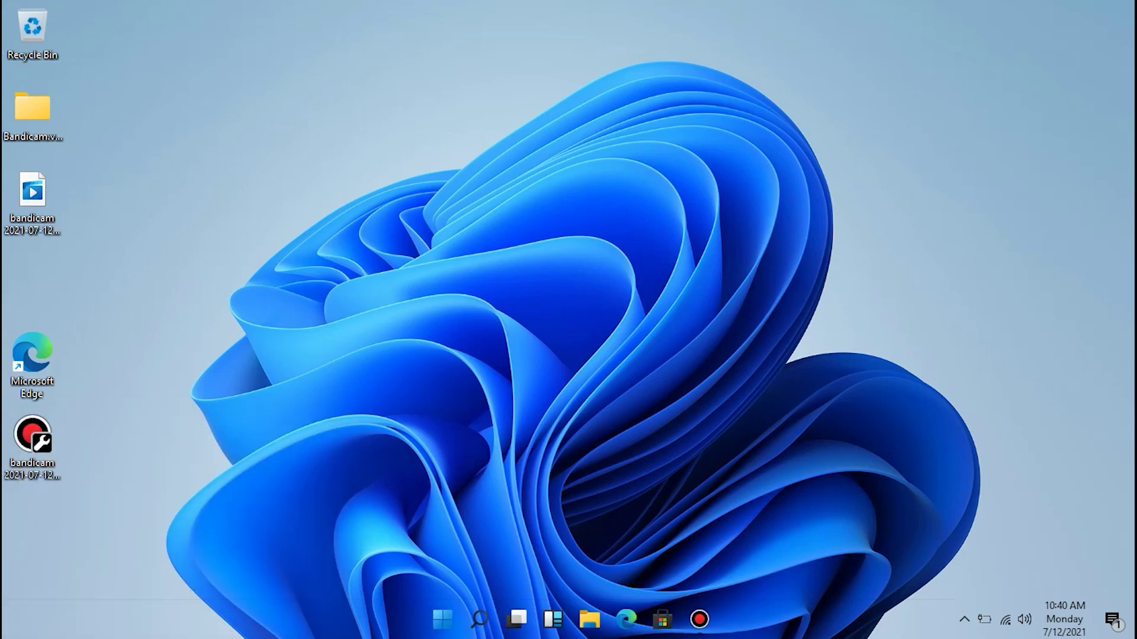
Launch dxdiag, accept its driver signature check, and cancel System Configuration unchanged.
key(super+r)
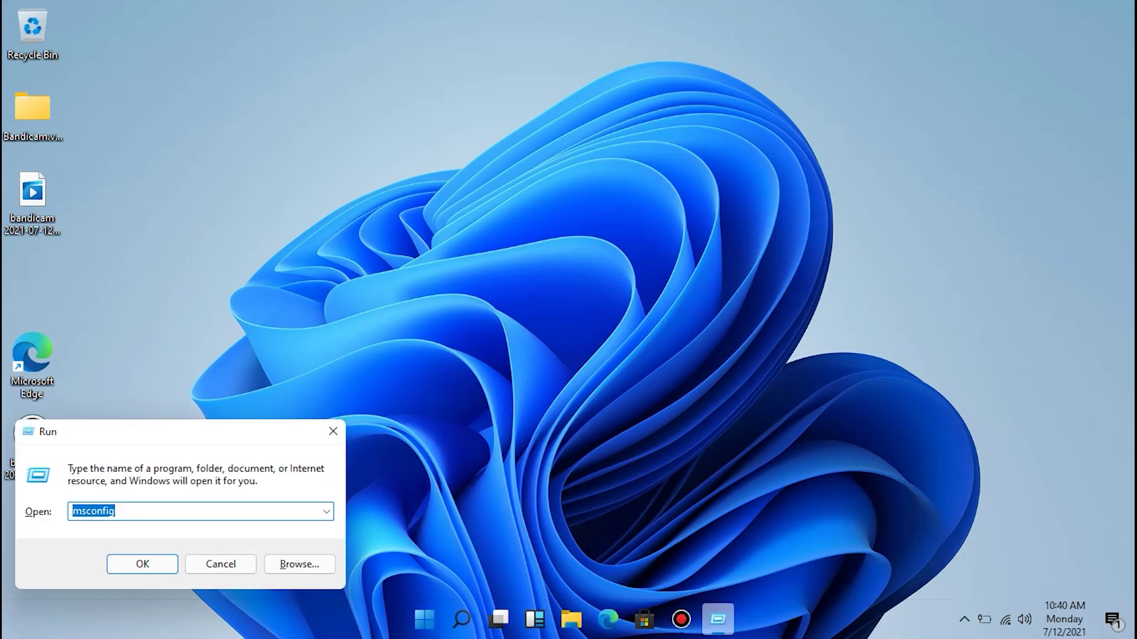
text(dxdiag)
key(Return)
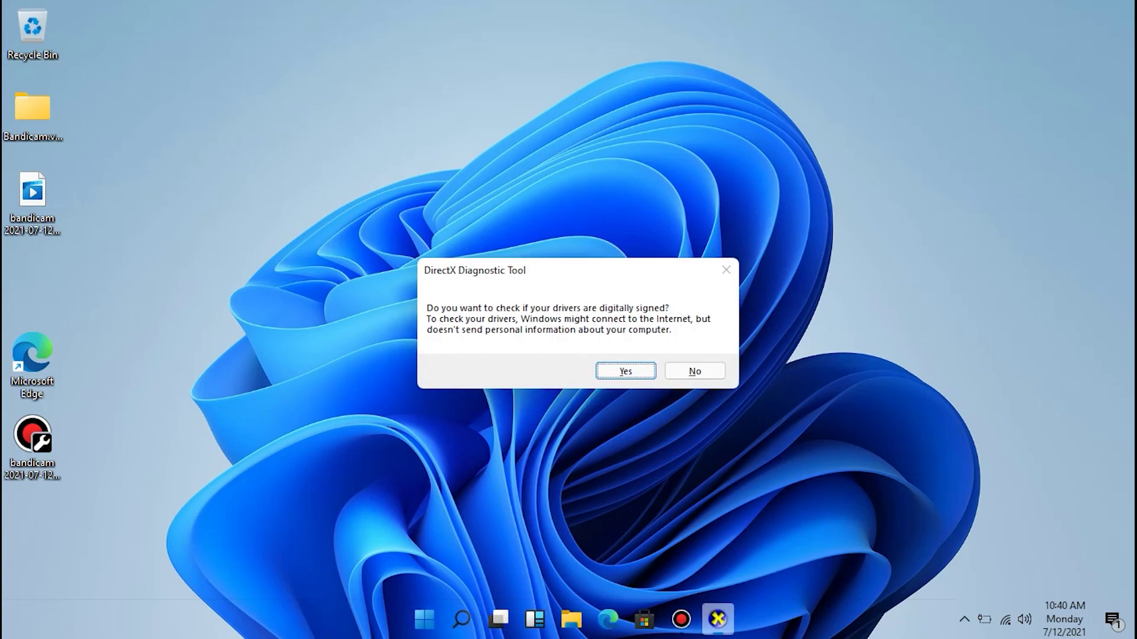
key(Return)
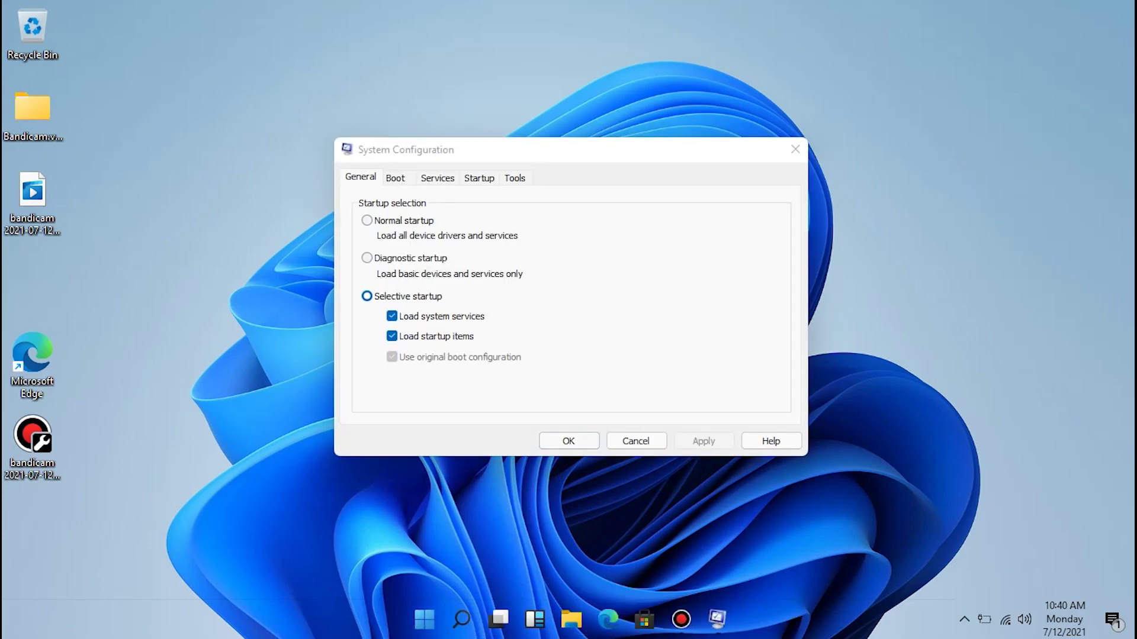
click(636, 441)
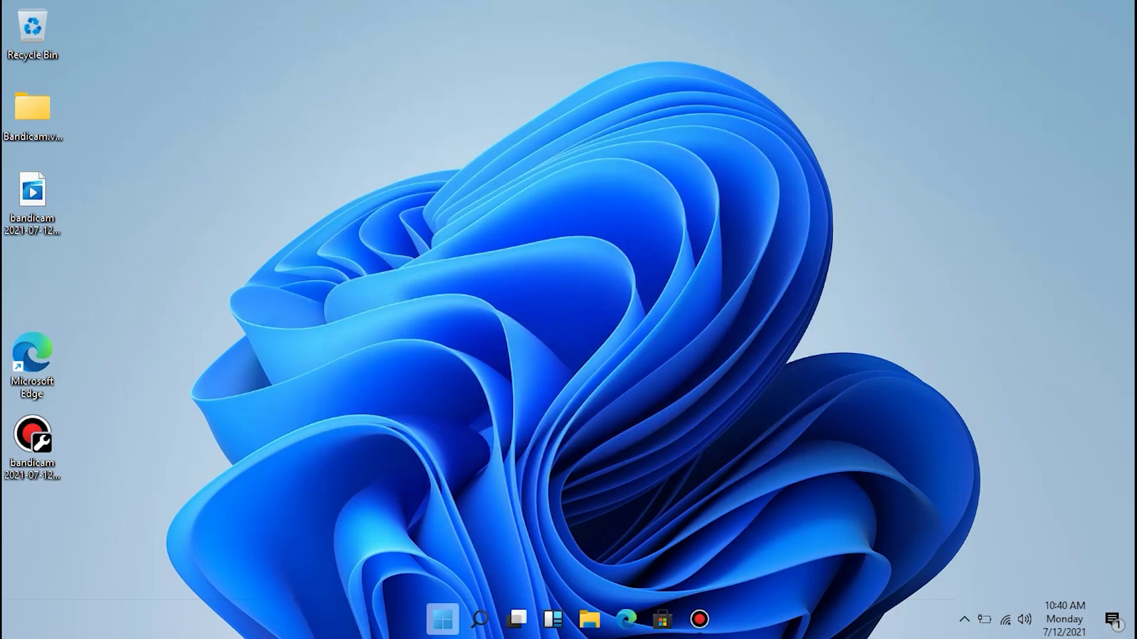
Open the Start menu to look over the pinned apps, then close it.
click(442, 619)
click(442, 619)
click(442, 619)
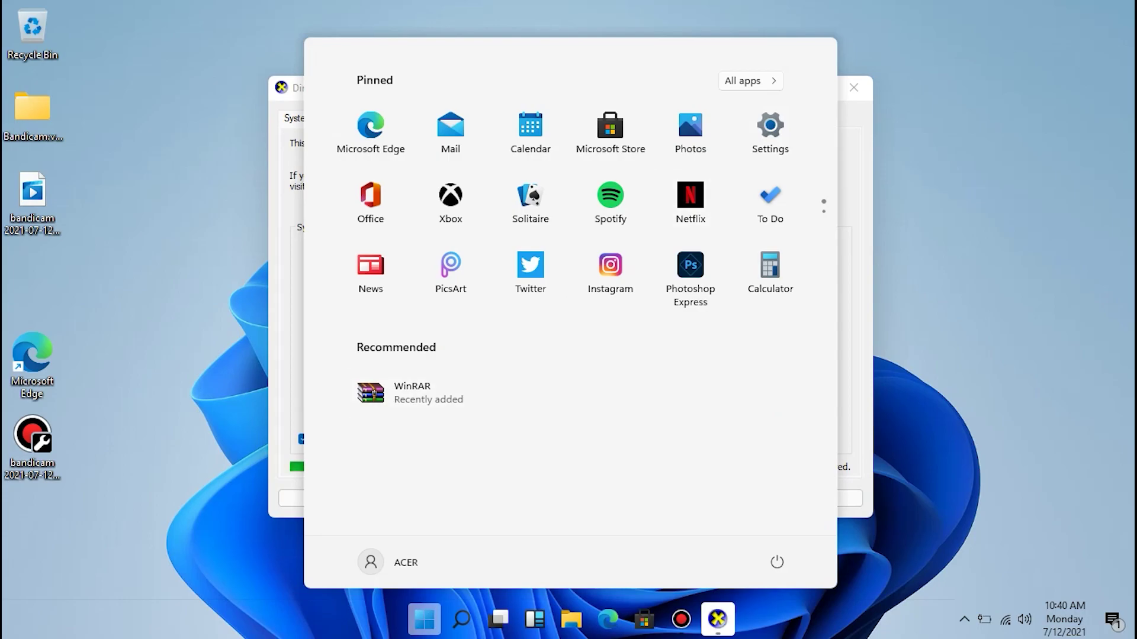
key(super)
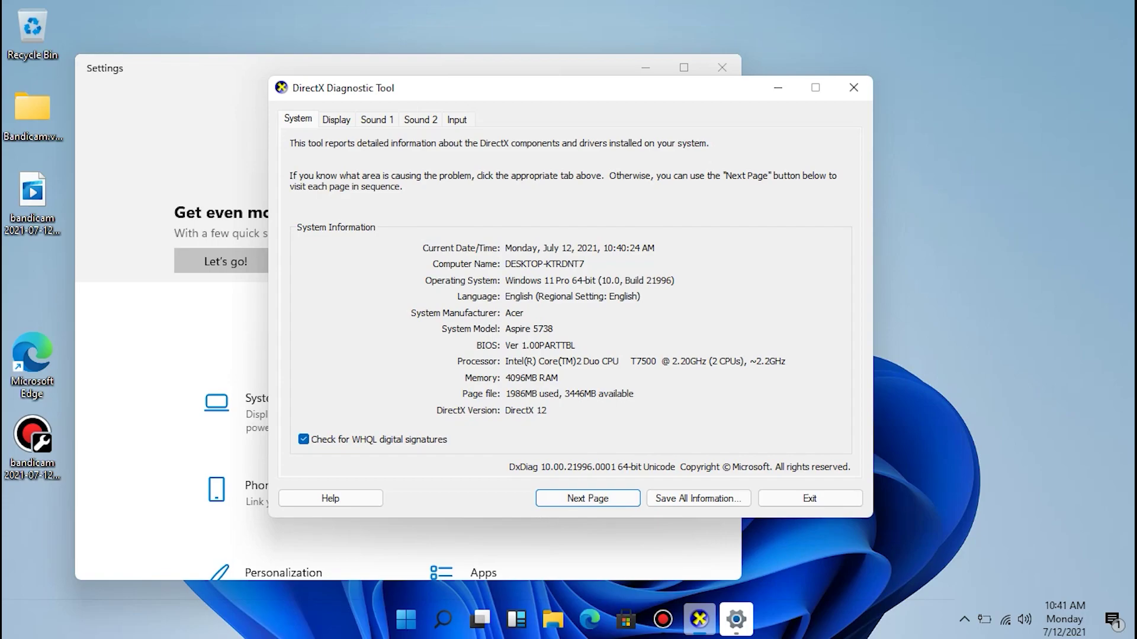
Move the DxDiag window aside and check its System, Display and Sound details.
drag(532, 87, 622, 58)
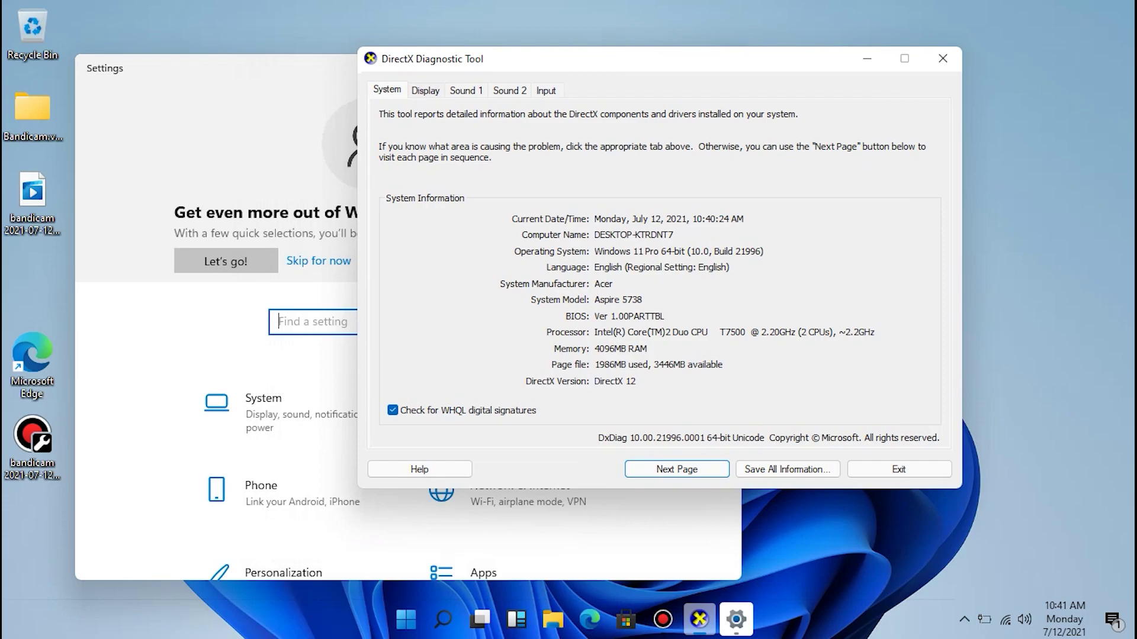
click(425, 91)
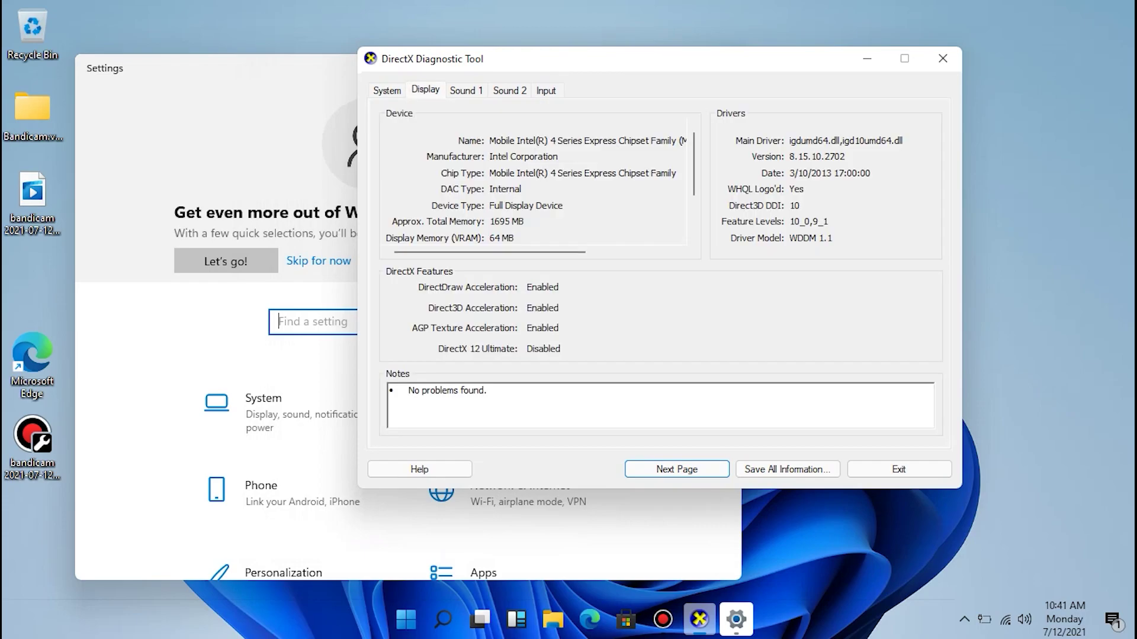
click(387, 91)
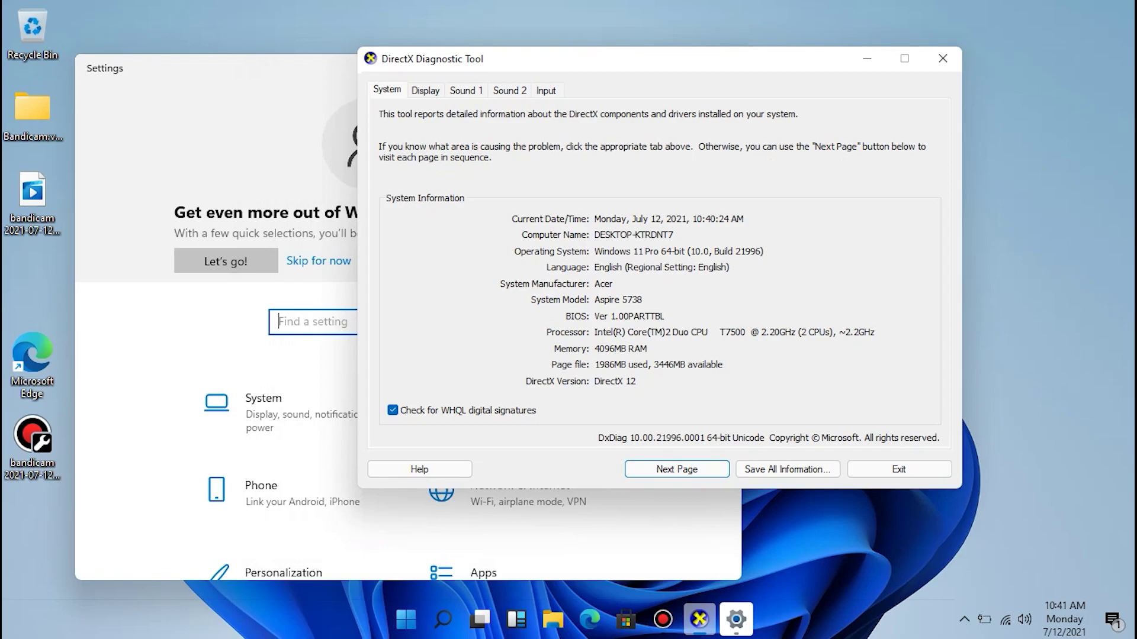
click(466, 90)
click(425, 91)
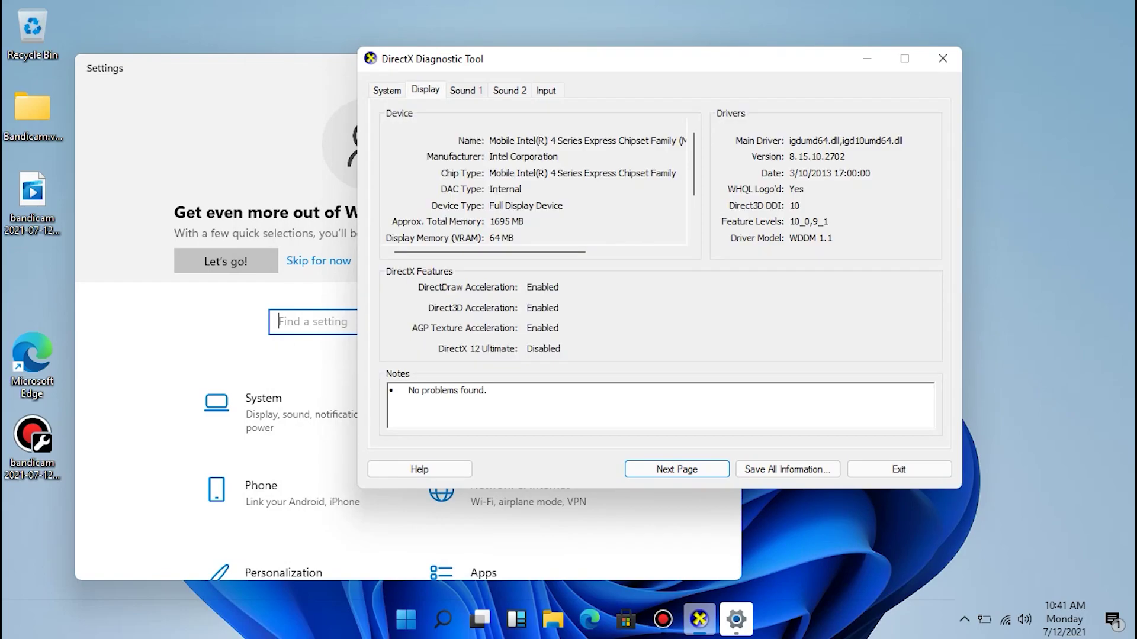
key(Return)
key(Return)
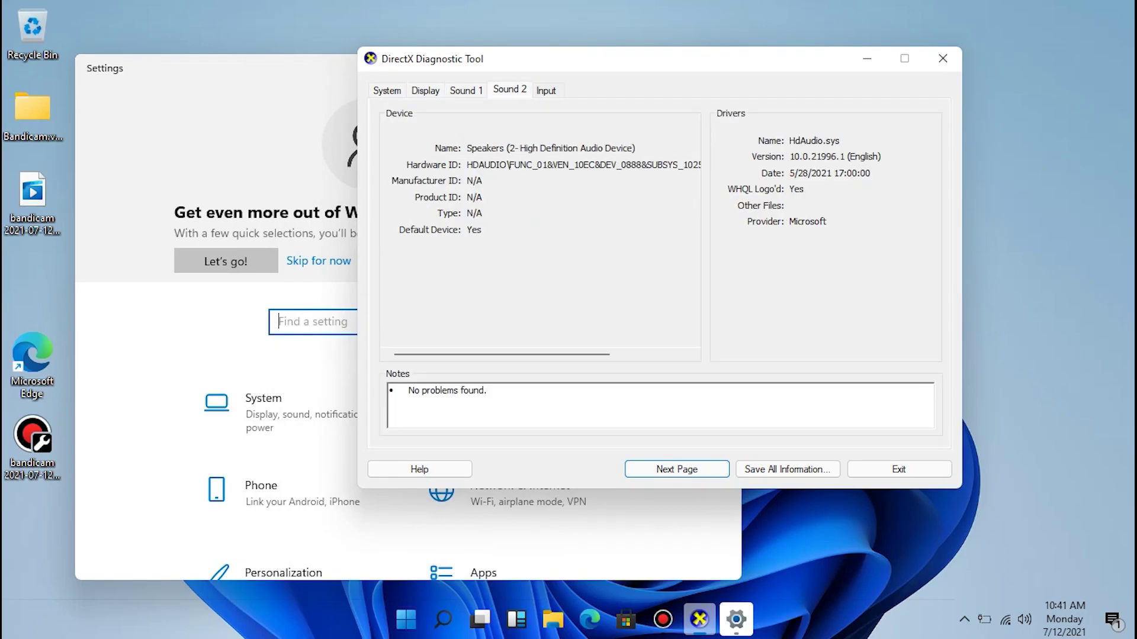
Check the Input and Sound pages, return to System, and close DxDiag.
click(546, 90)
click(510, 91)
click(466, 91)
key(ctrl+shift+Tab)
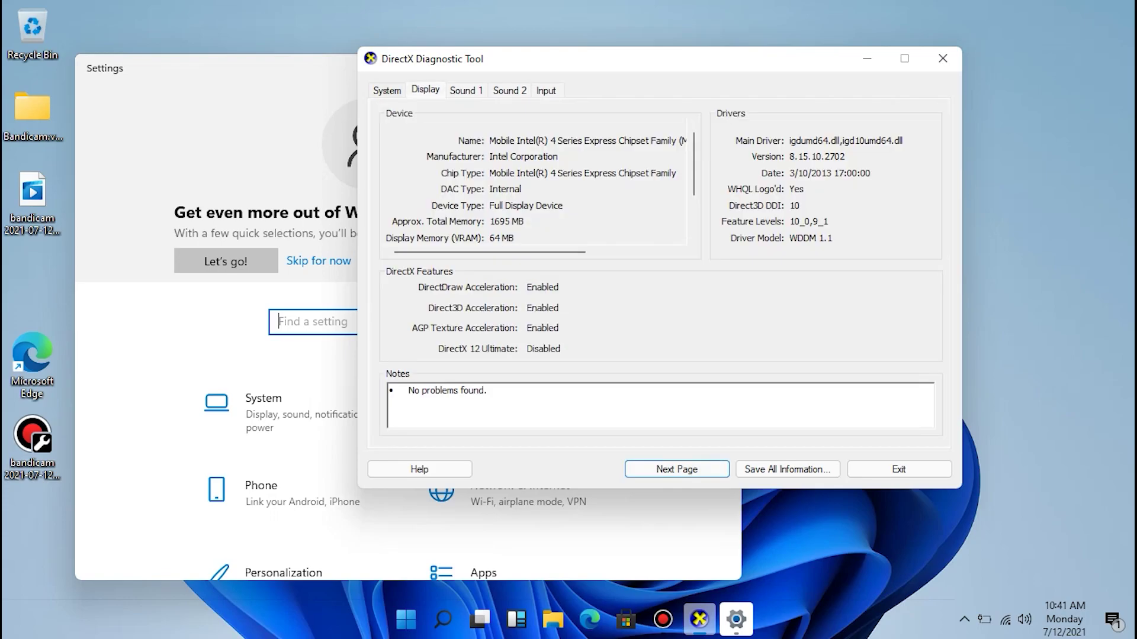
key(ctrl+shift+Tab)
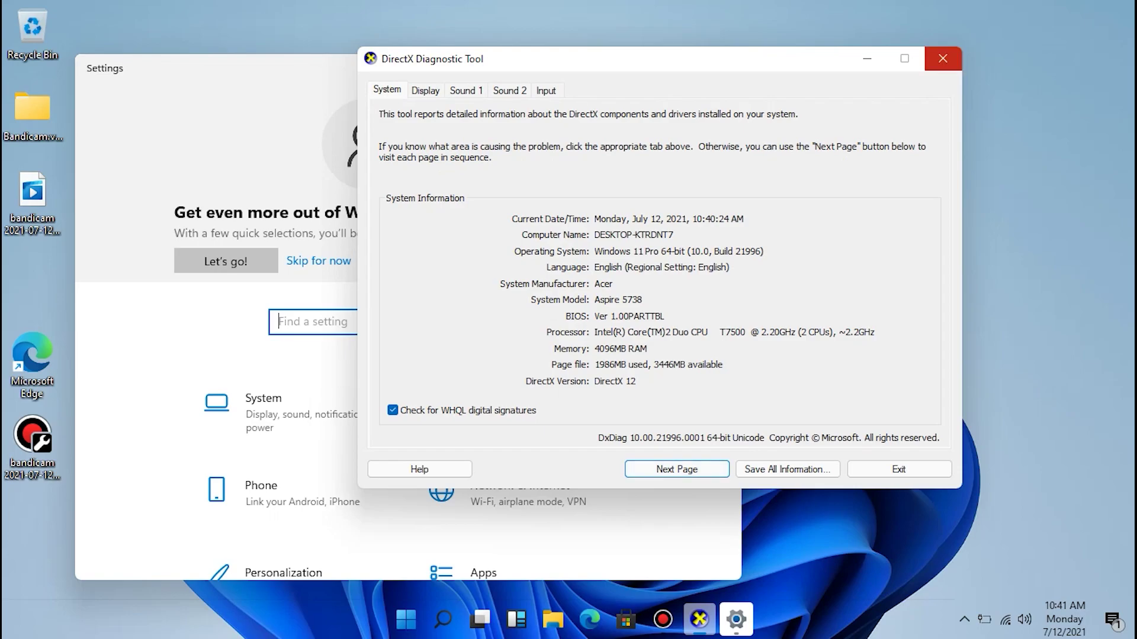
click(942, 58)
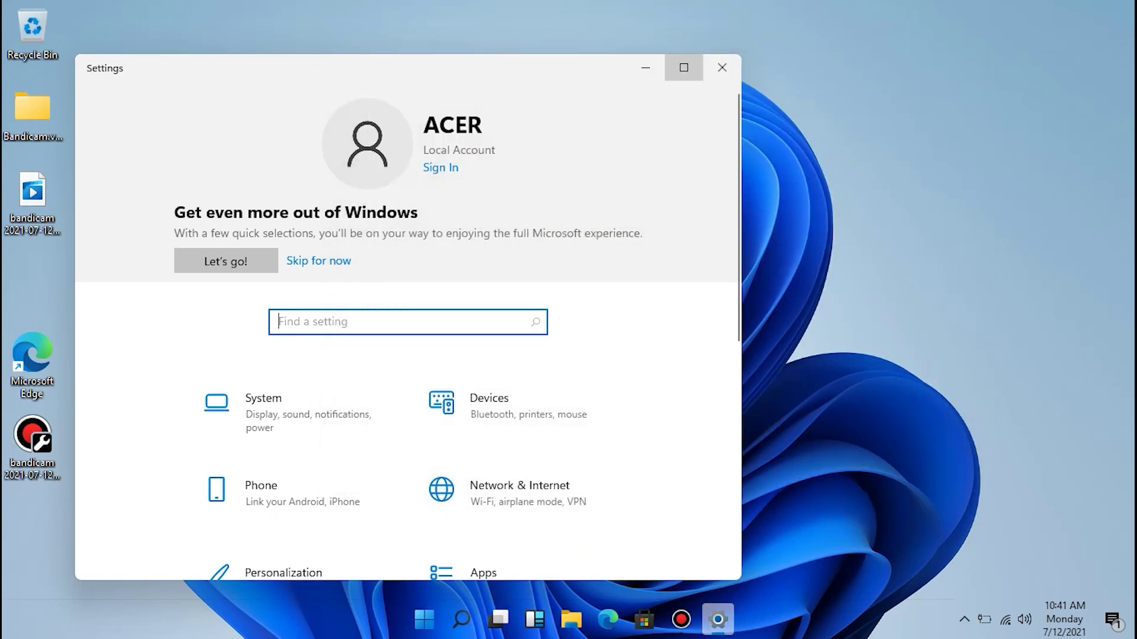
Maximize Settings on the Windows Update page, then run winver to confirm build 21996.1.
click(683, 67)
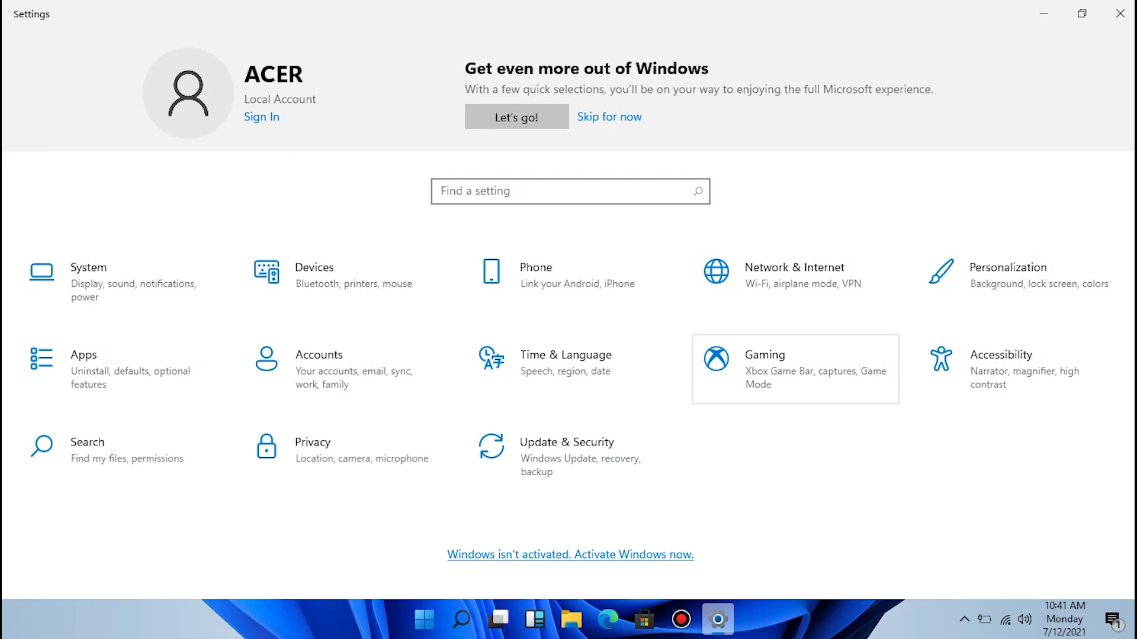
click(570, 456)
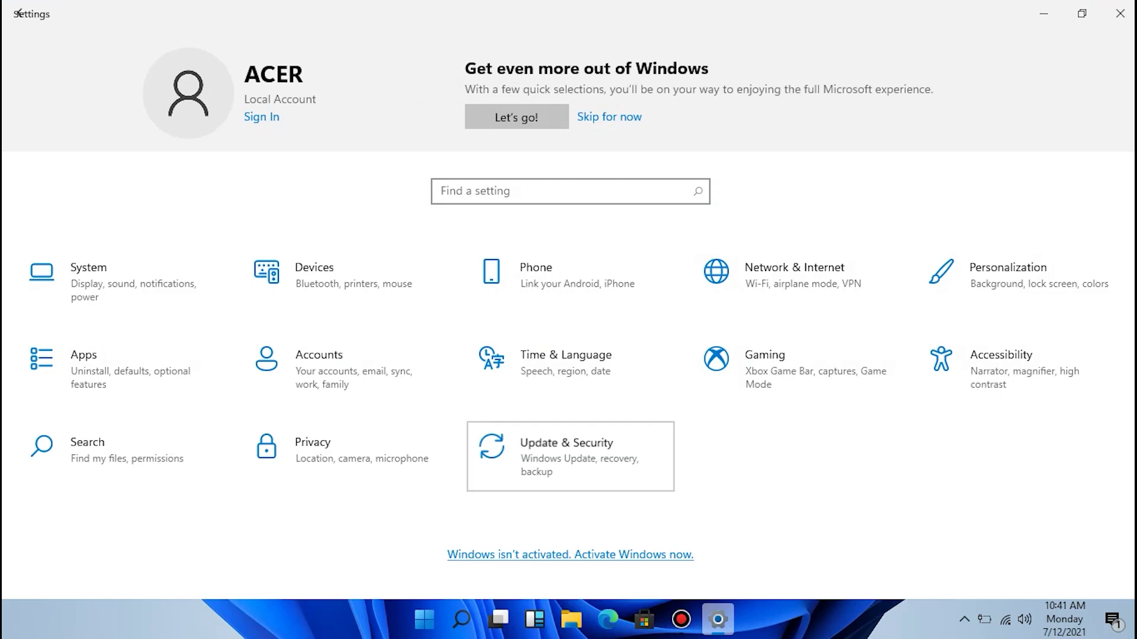
key(super+r)
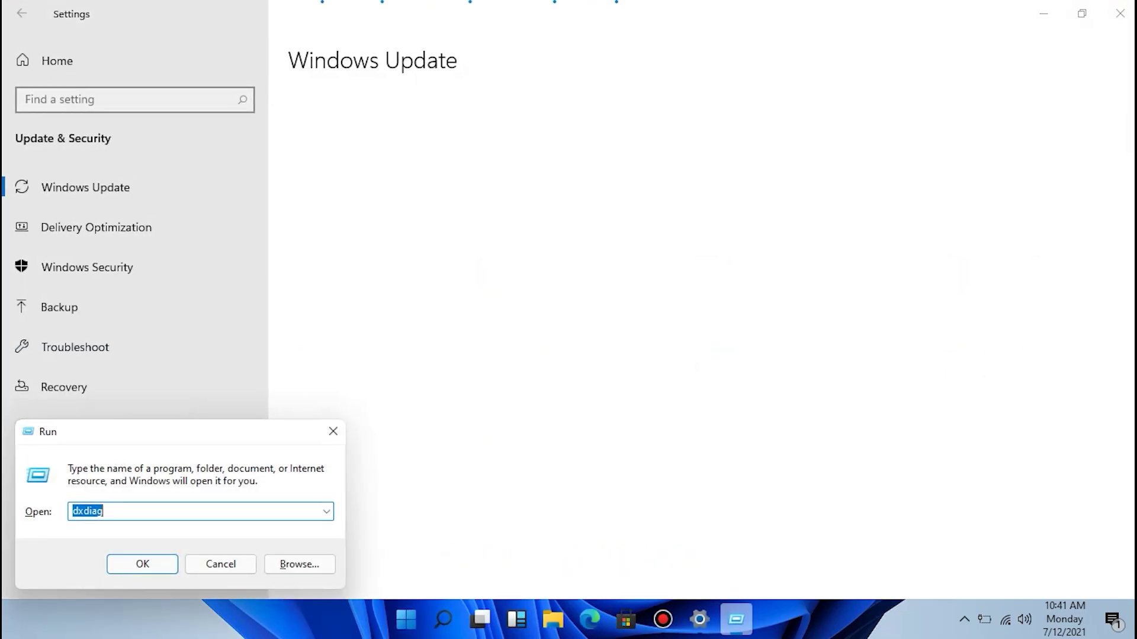
text(winver)
key(BackSpace)
key(BackSpace)
key(BackSpace)
key(BackSpace)
key(BackSpace)
key(BackSpace)
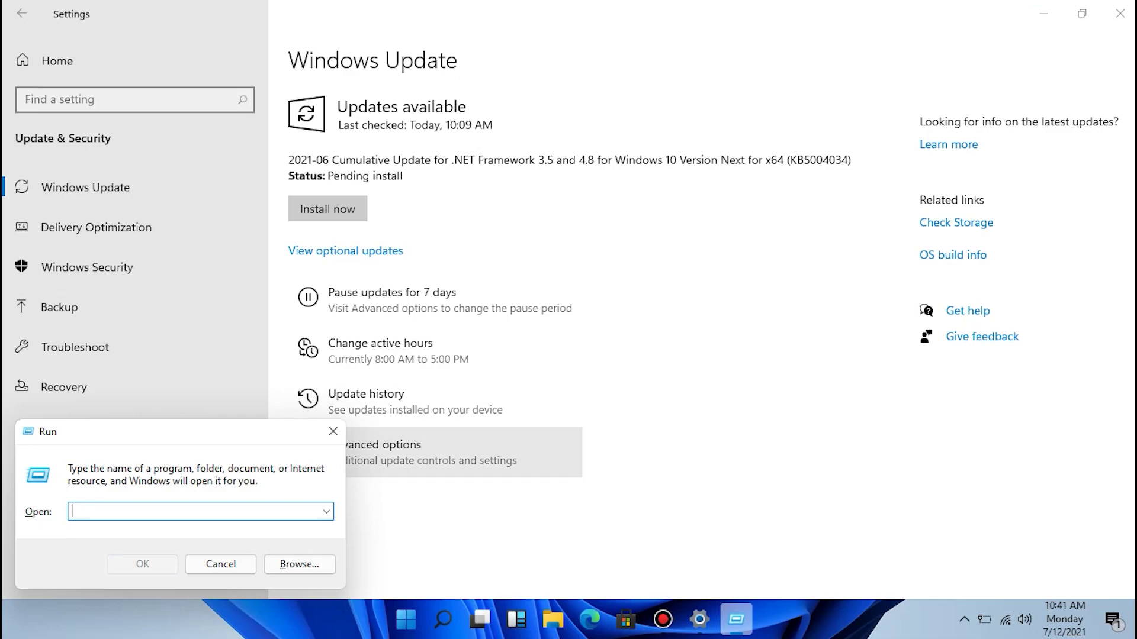
text(winver)
key(Return)
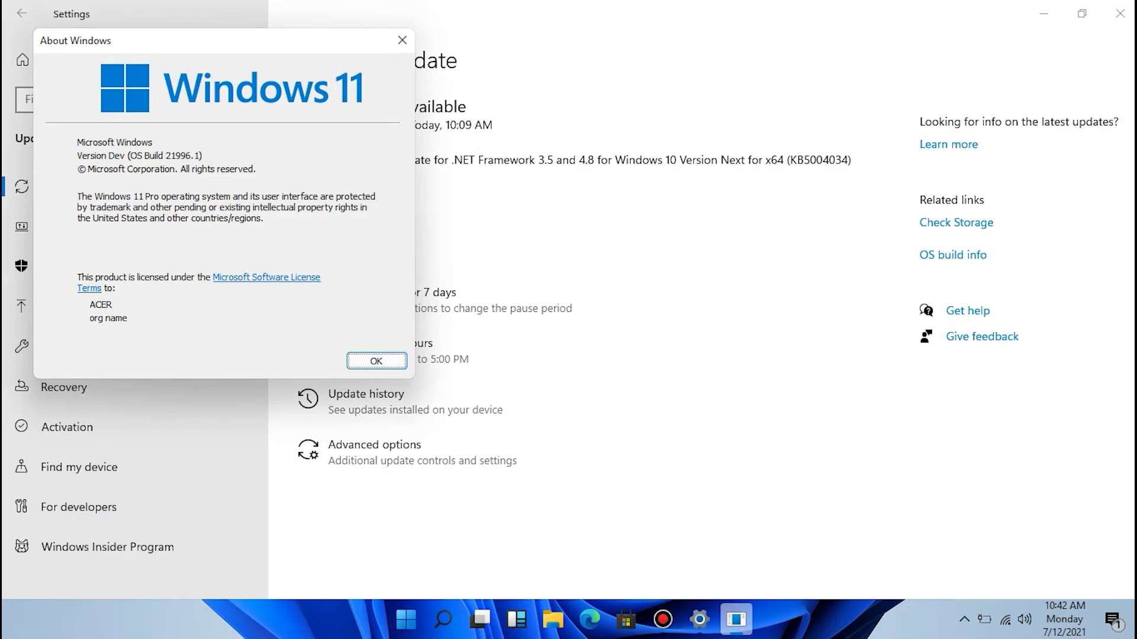
key(Return)
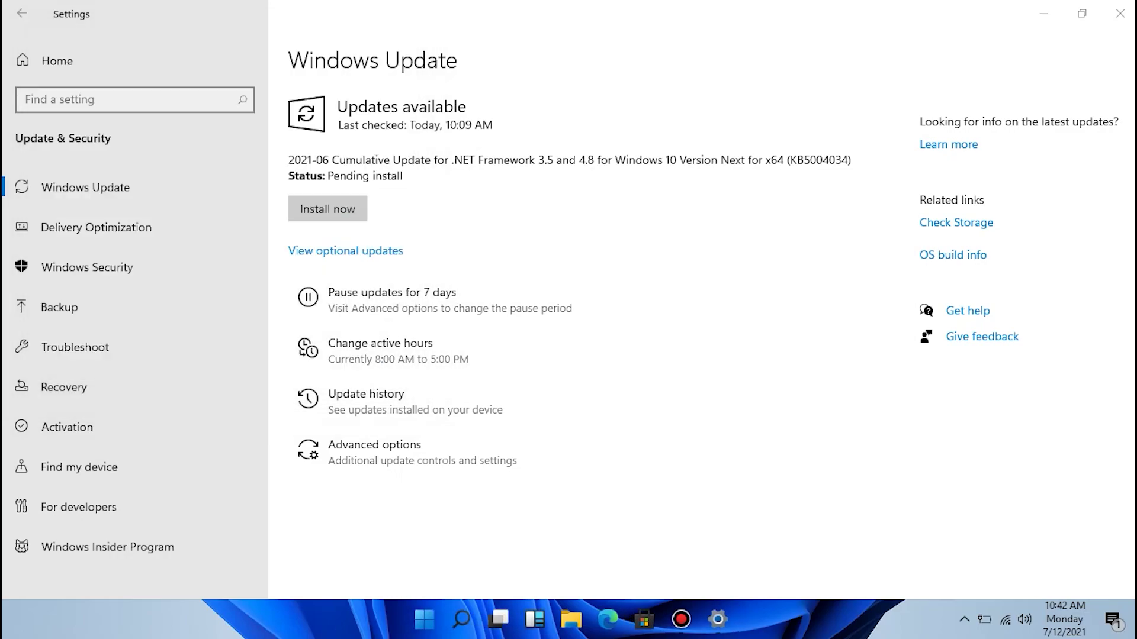
click(86, 188)
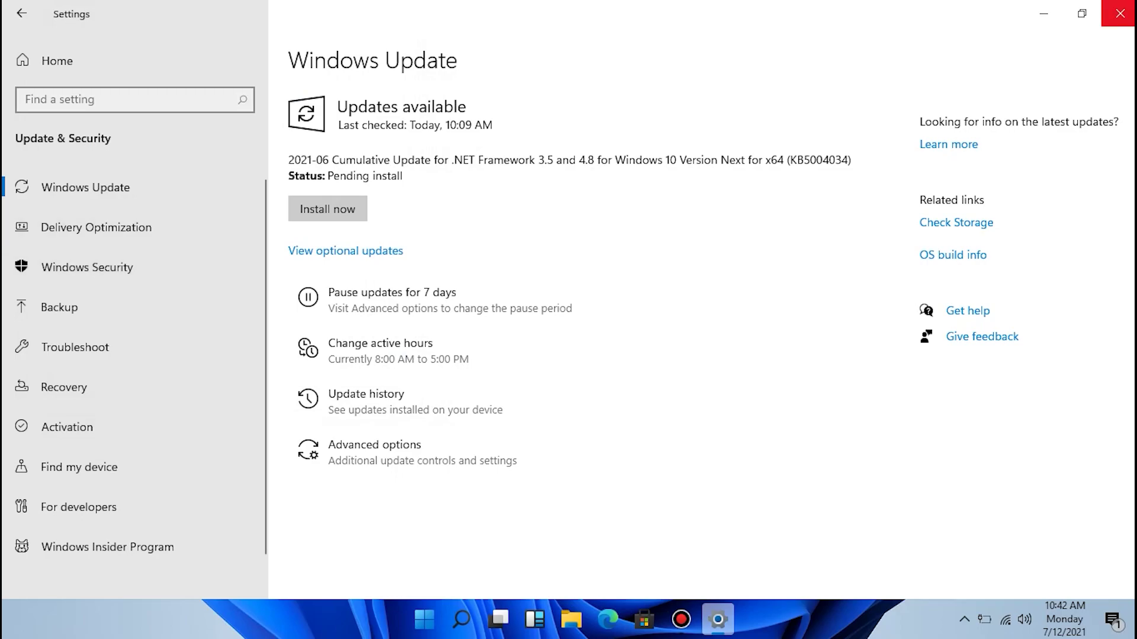
click(1120, 13)
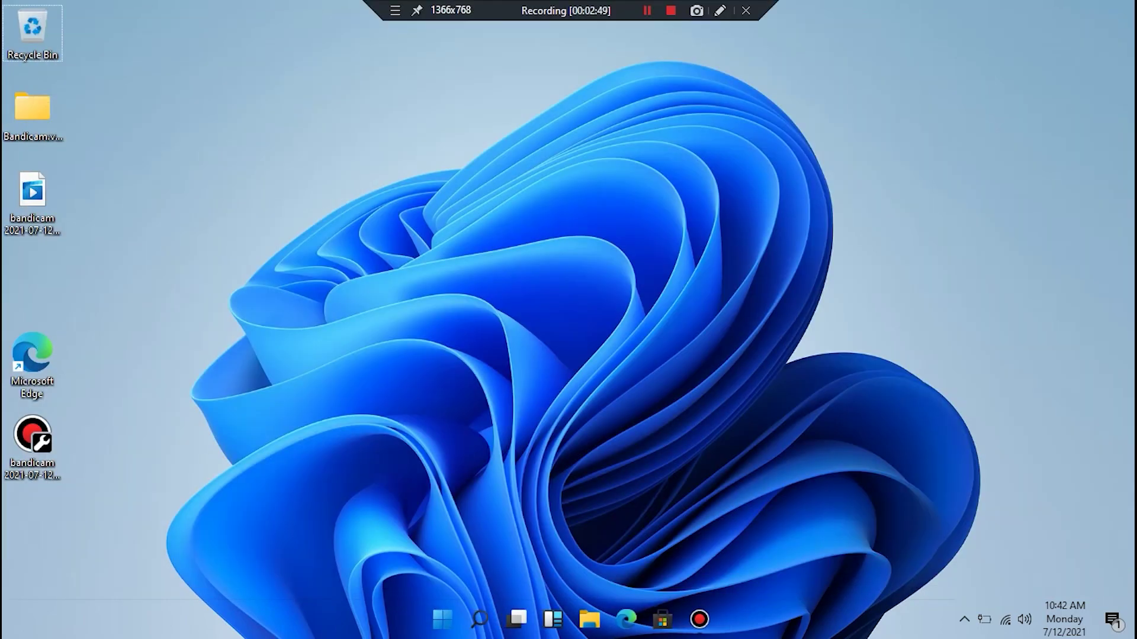
right_click(575, 1)
key(Escape)
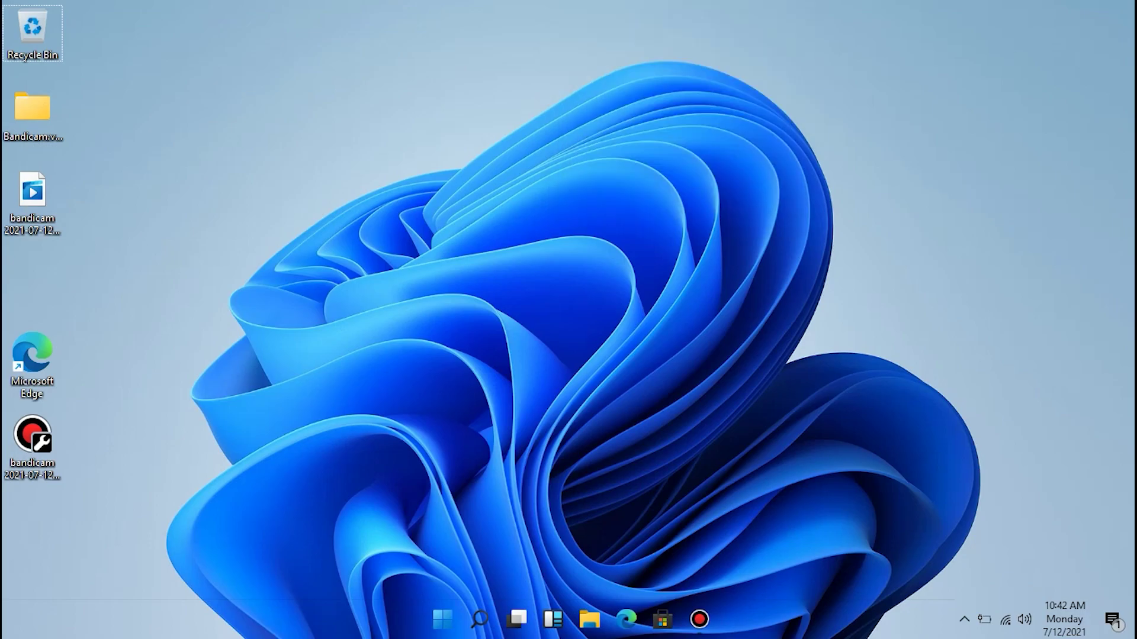
click(590, 620)
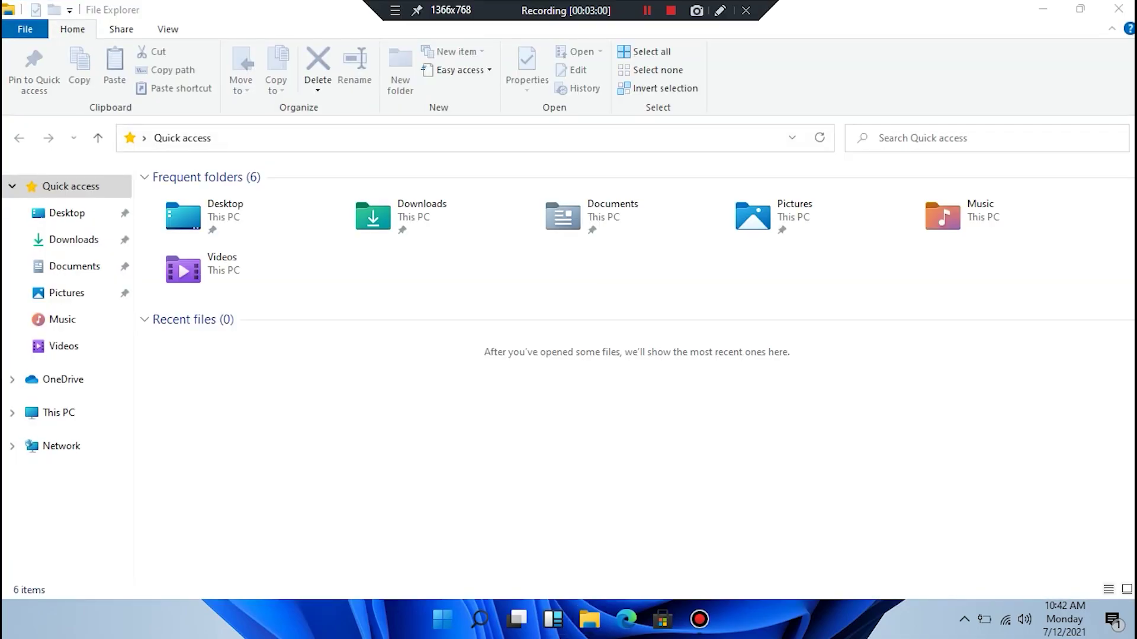
click(1080, 9)
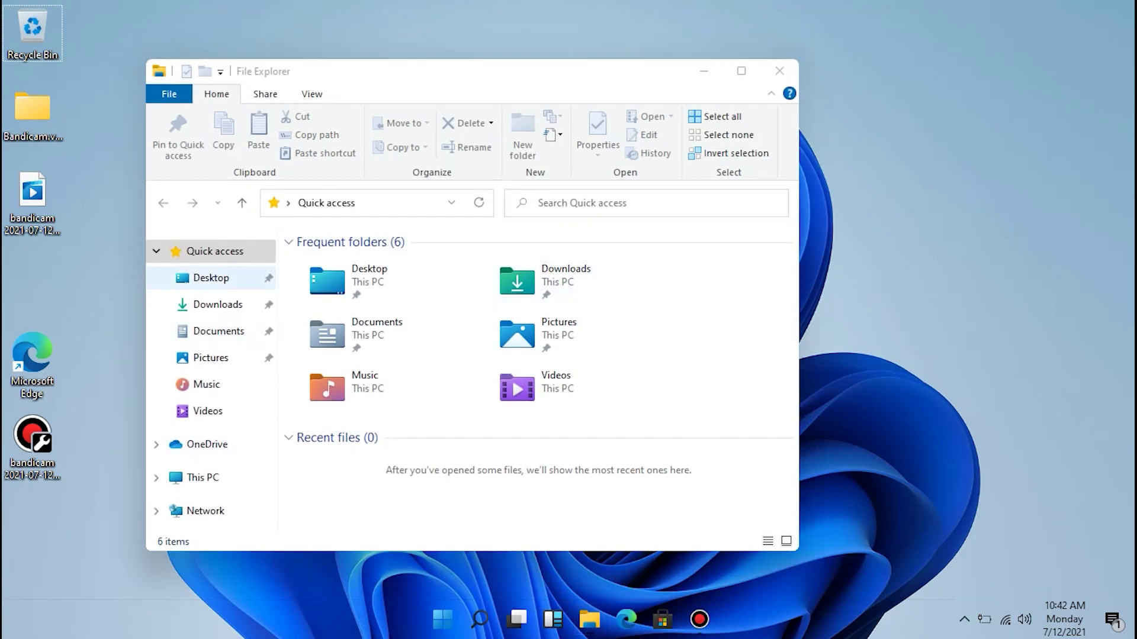
click(203, 477)
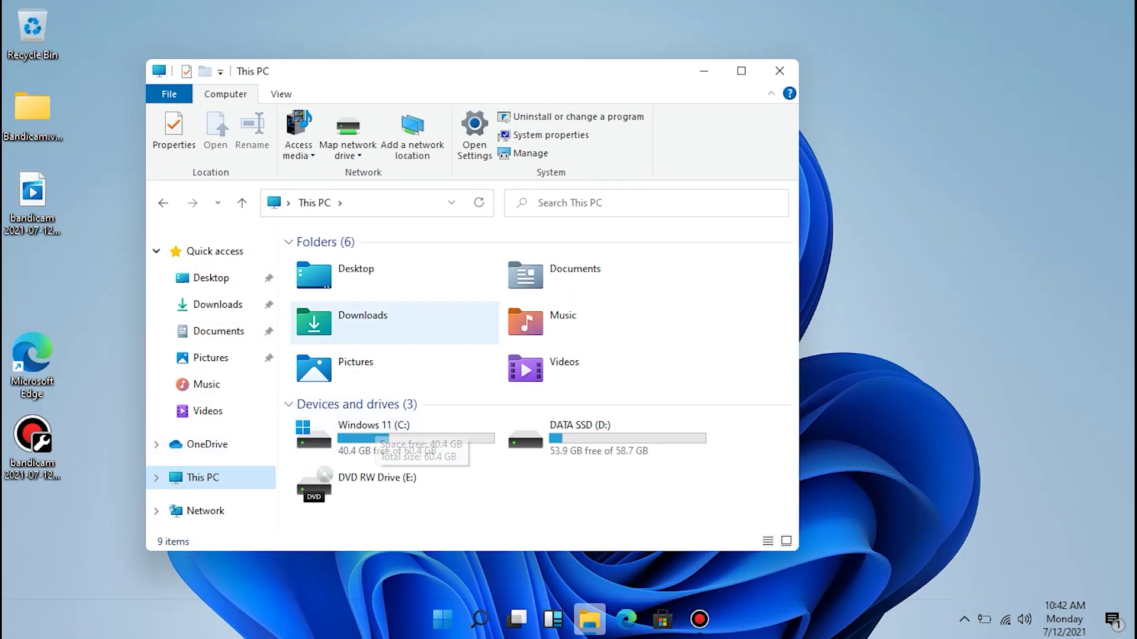
click(395, 439)
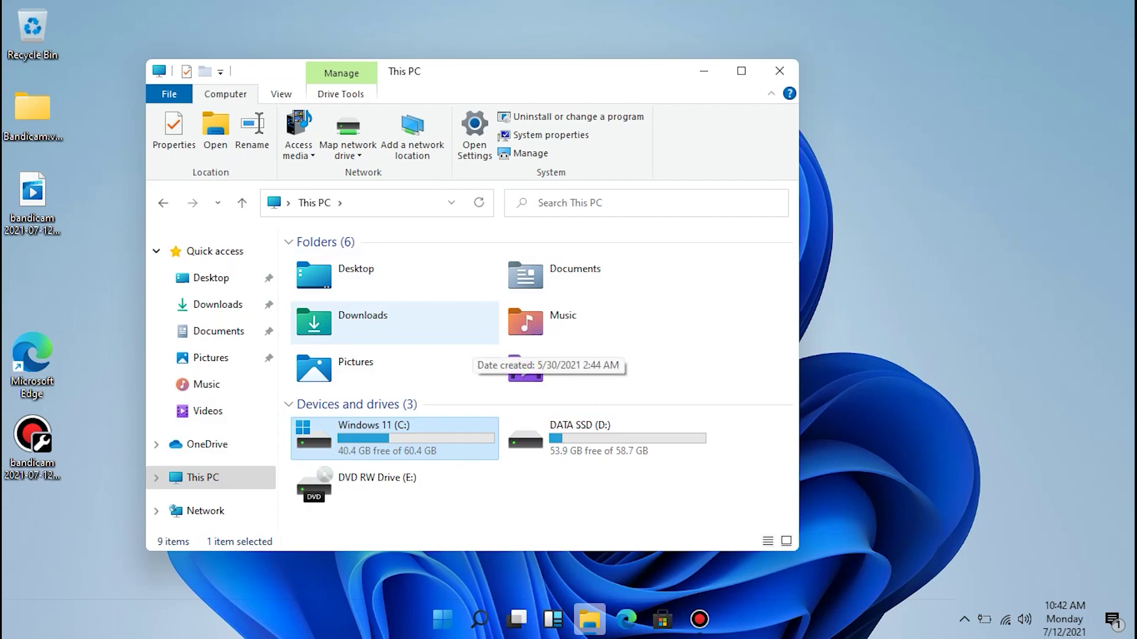
click(218, 304)
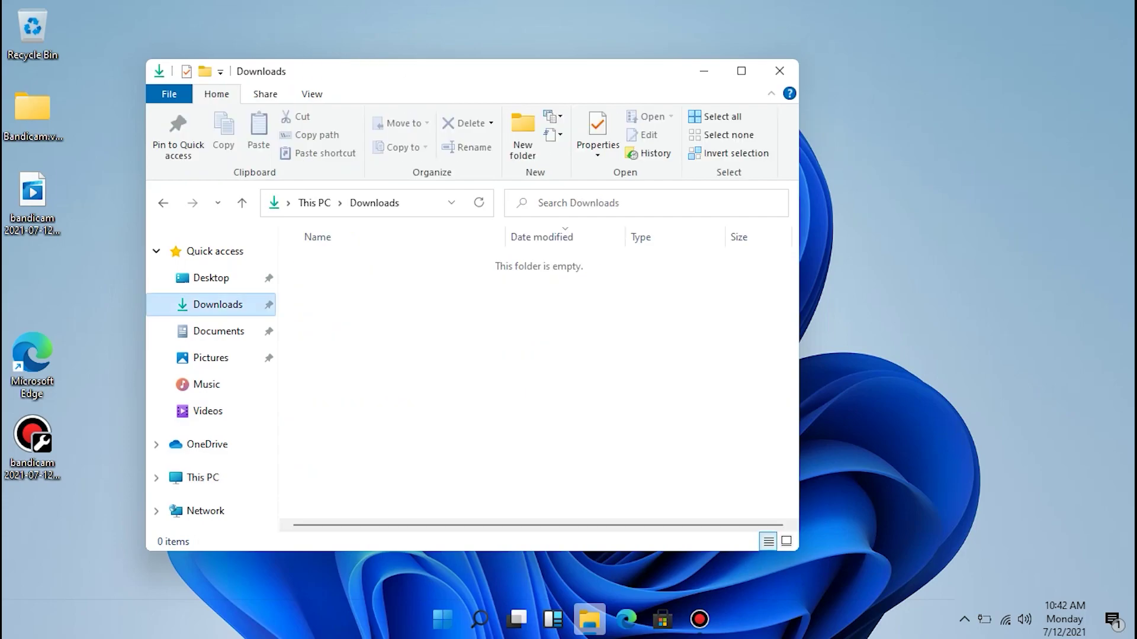
click(211, 358)
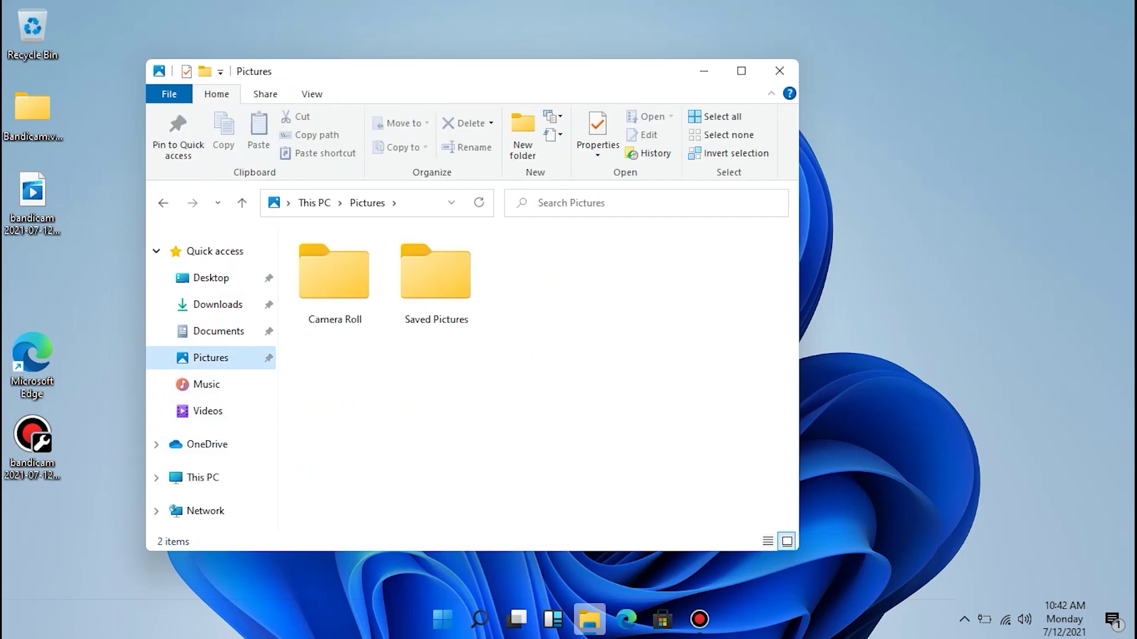
click(779, 71)
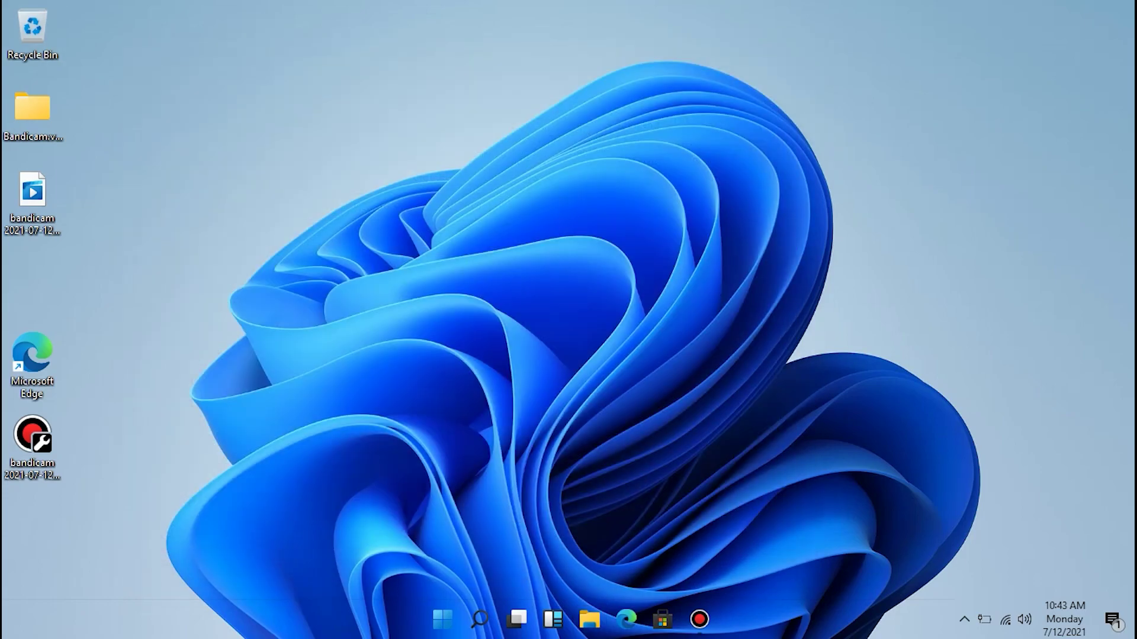
Open a maximized File Explorer window, then open Taskbar settings from the taskbar menu.
key(super+r)
key(BackSpace)
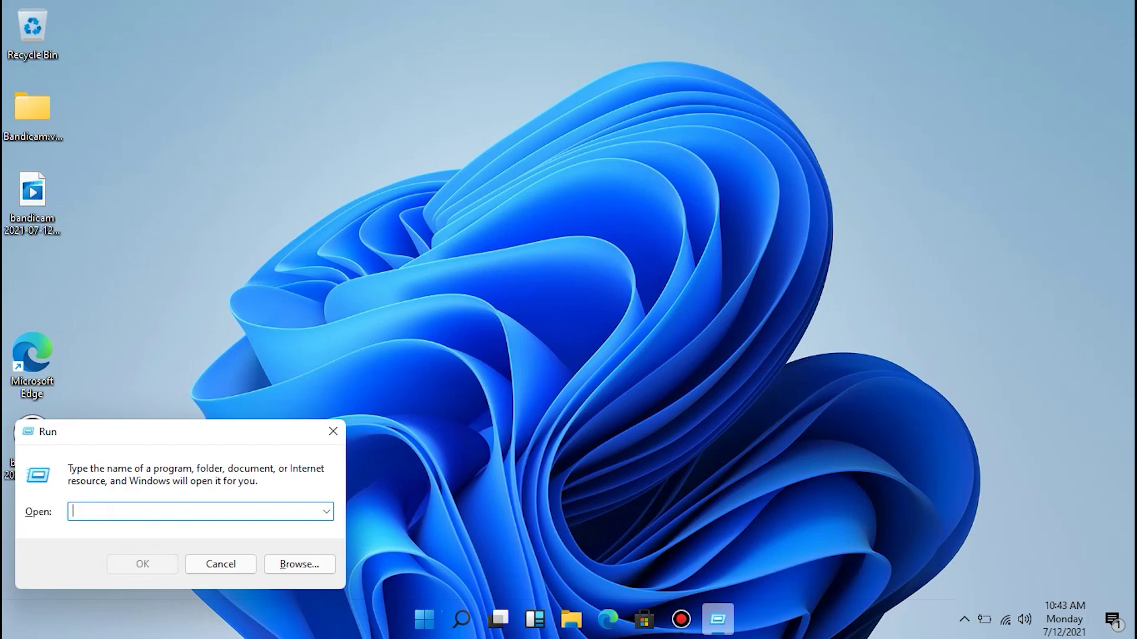
key(super+e)
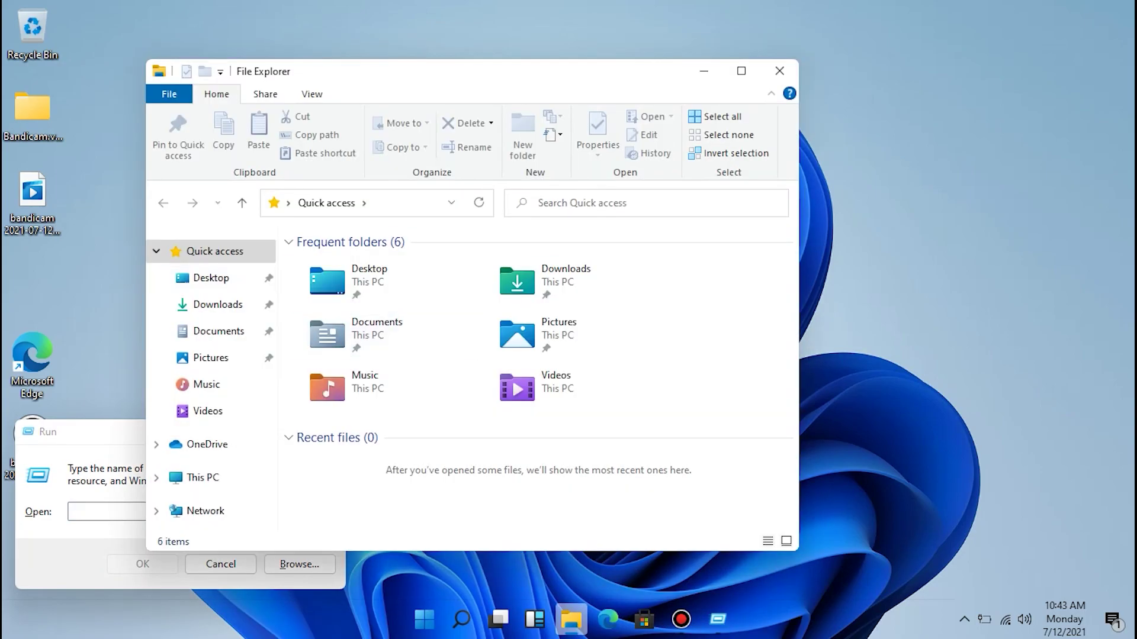
click(741, 71)
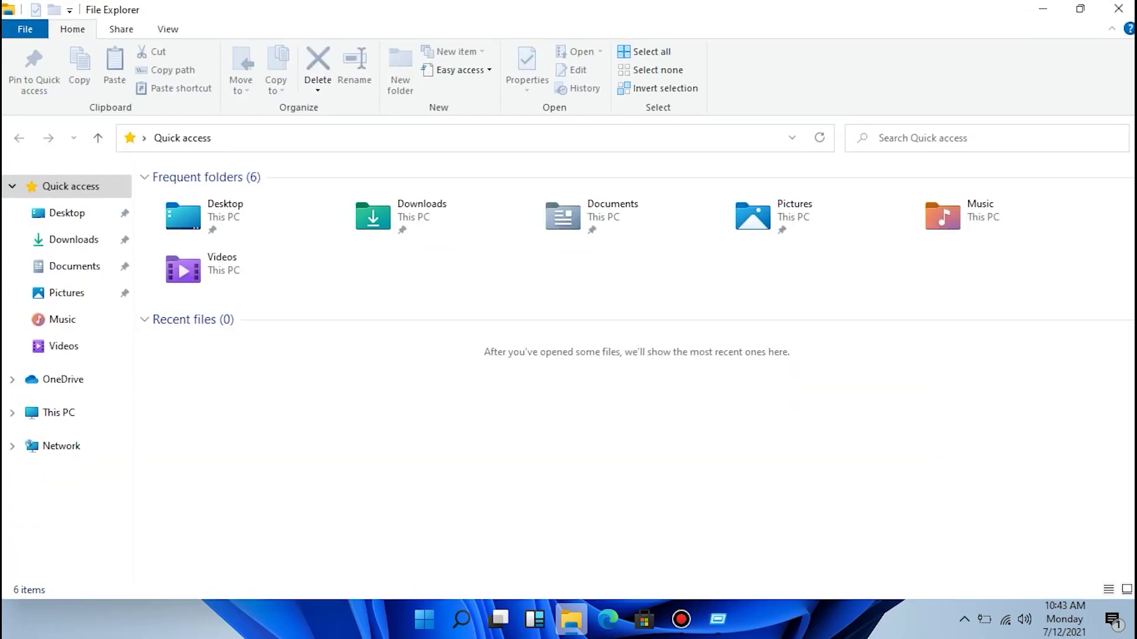
right_click(784, 621)
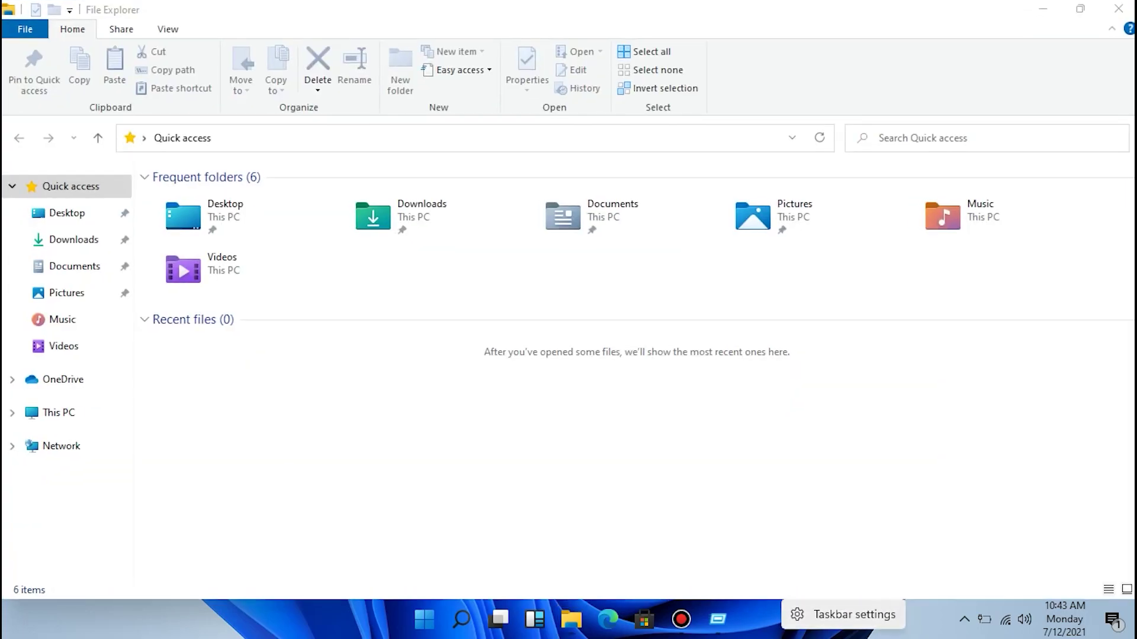
click(847, 618)
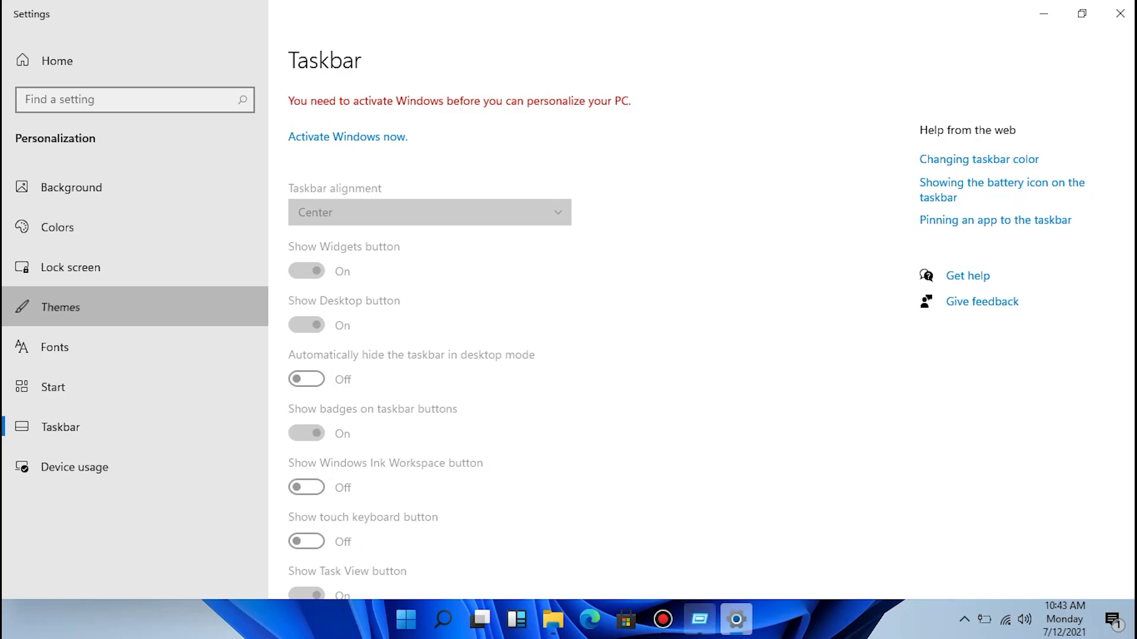
Browse the Themes and Lock screen pages, minimize Settings, and open Downloads then Documents.
click(61, 307)
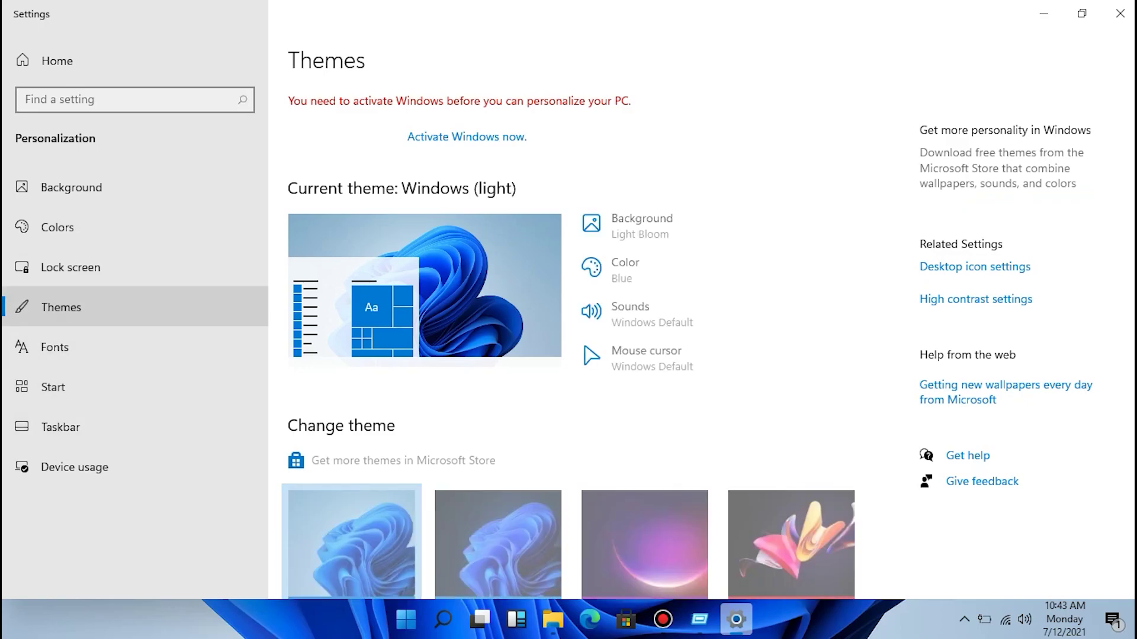
click(70, 267)
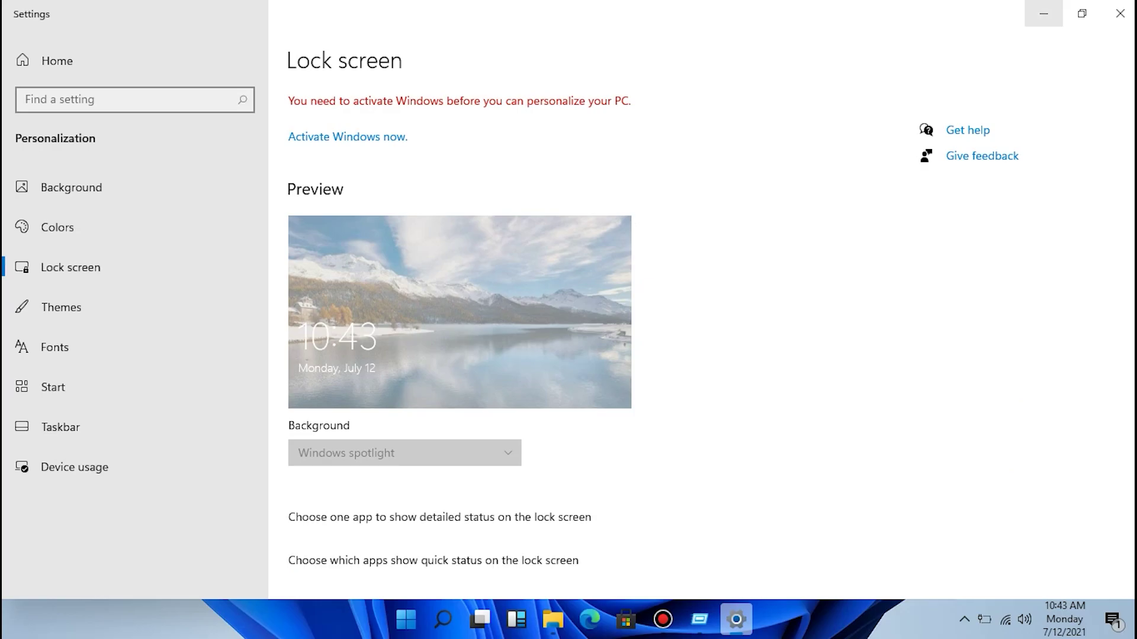
click(1043, 13)
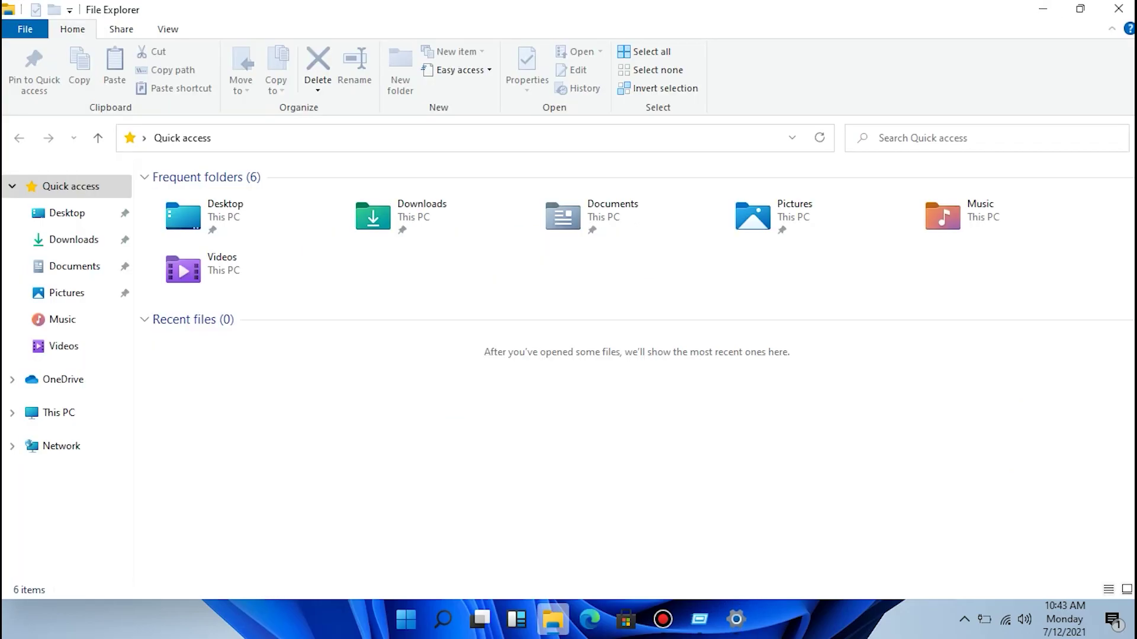
click(74, 239)
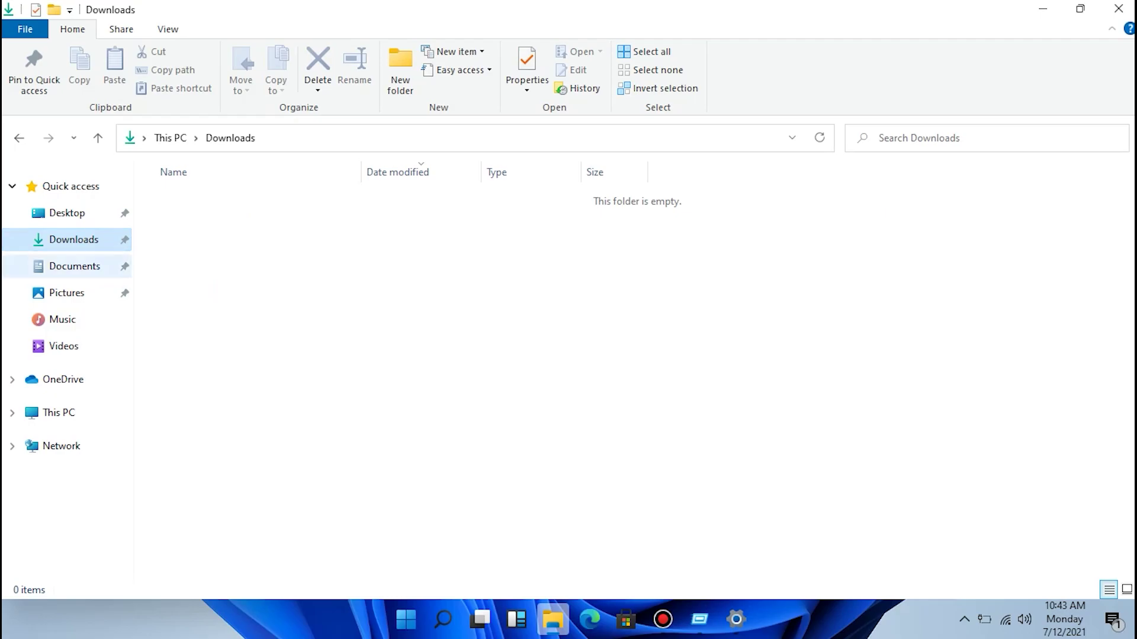
click(74, 266)
Open Pictures, minimize File Explorer, close the Run box, and show the hidden tray icons.
click(66, 293)
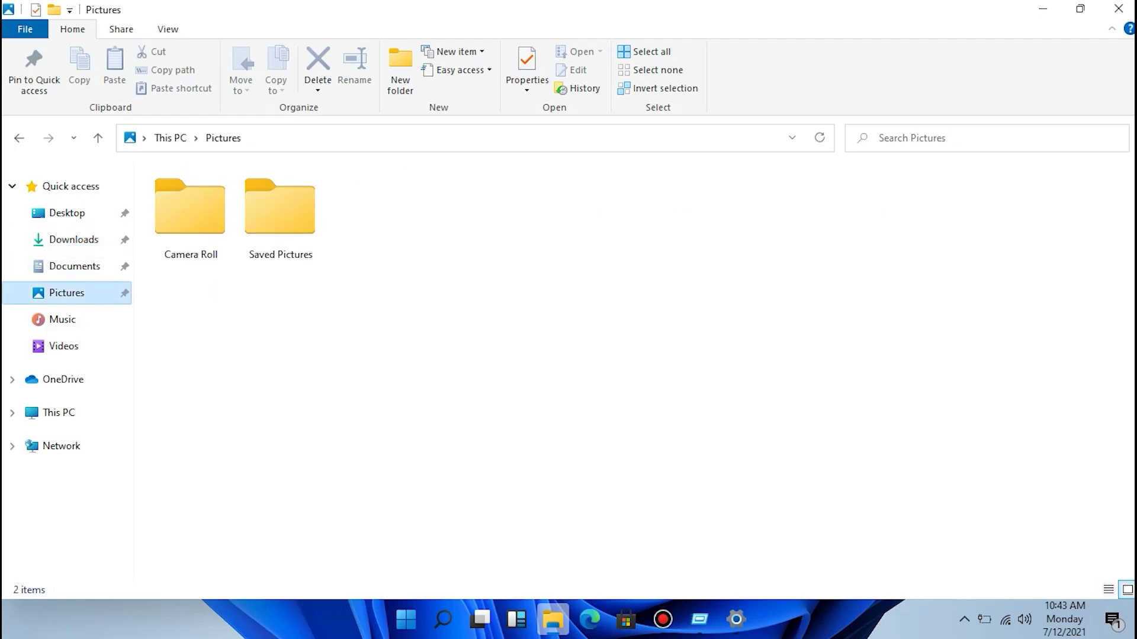
click(1118, 8)
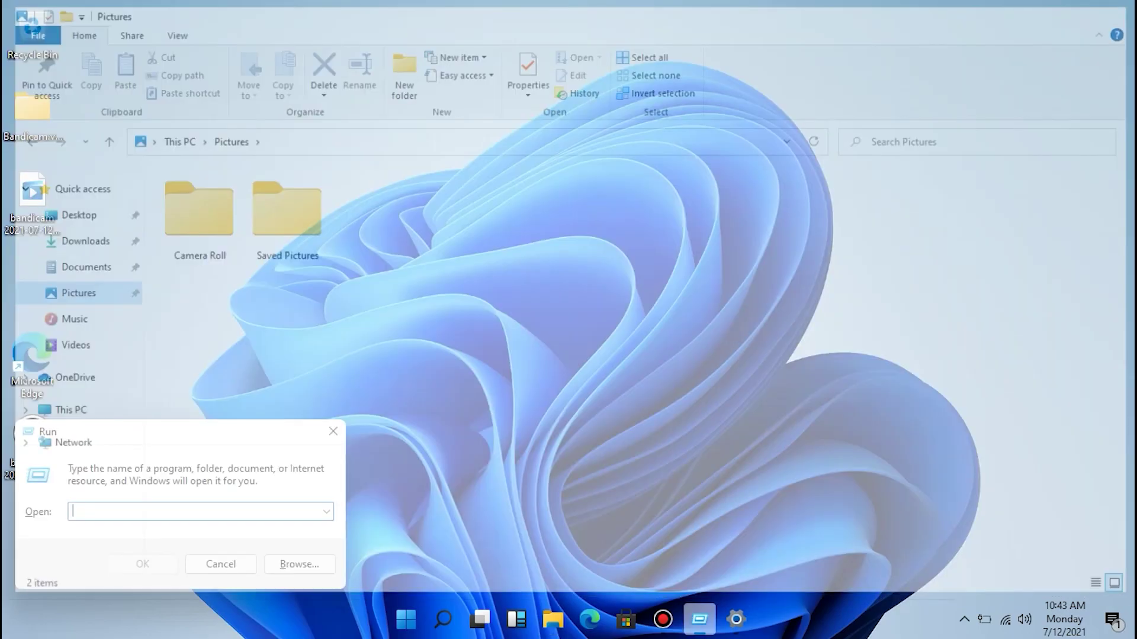
key(super+r)
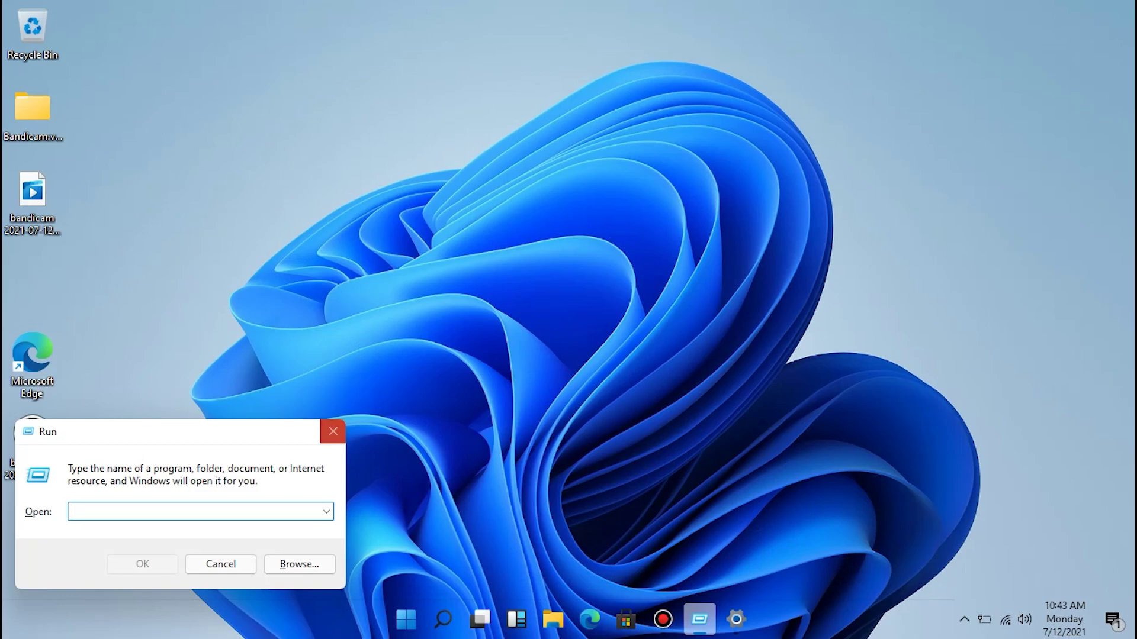
click(334, 431)
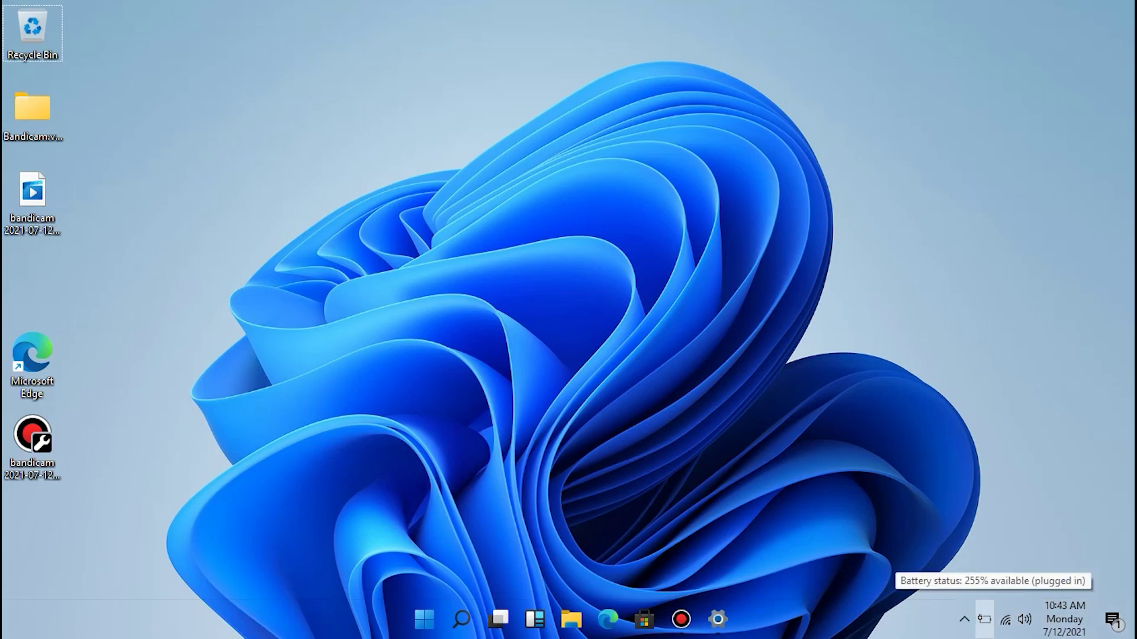
click(964, 620)
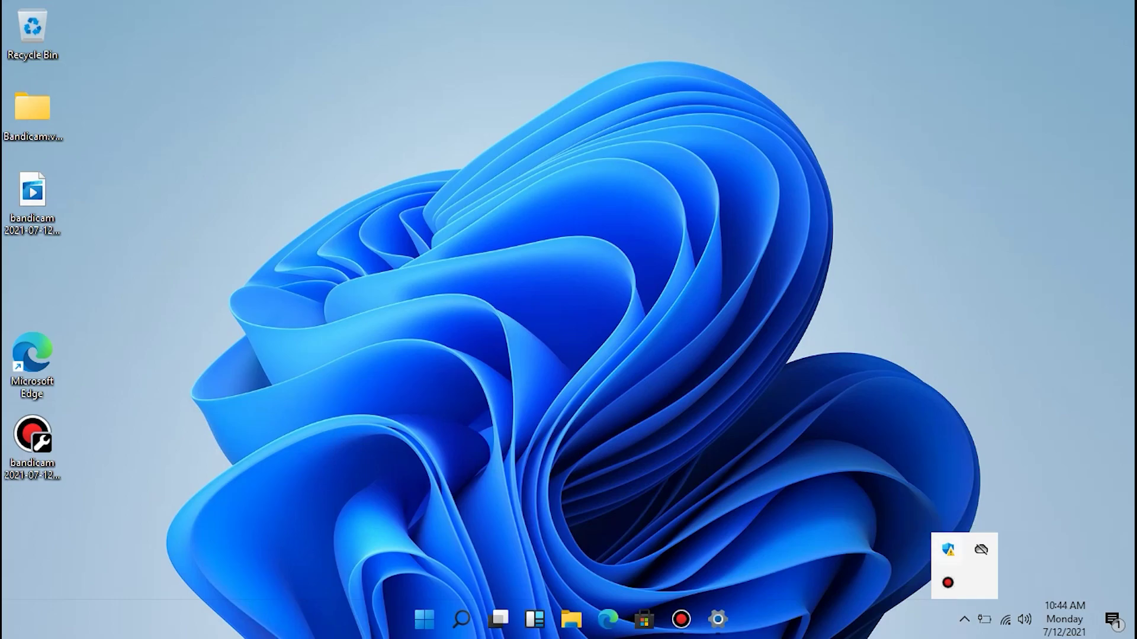
click(948, 550)
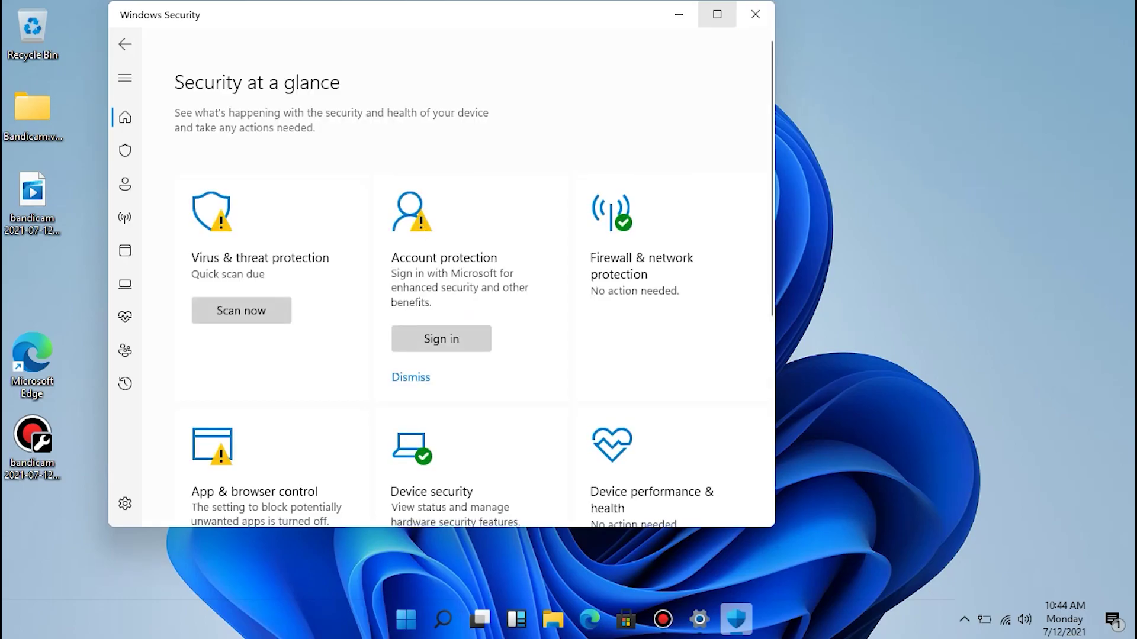
click(717, 14)
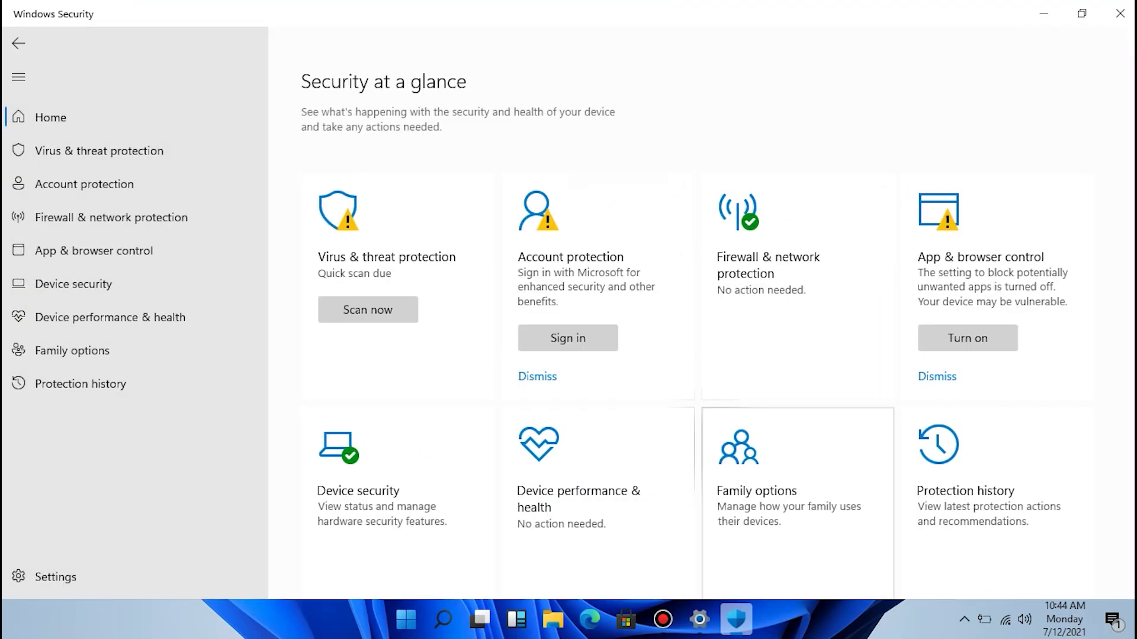
click(386, 260)
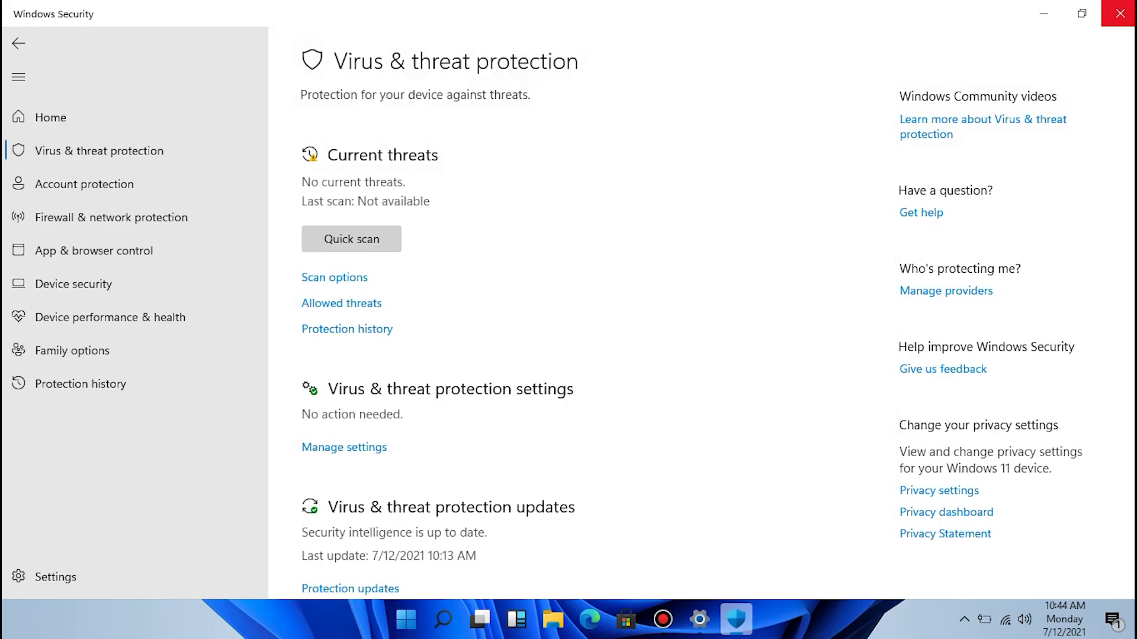
click(1120, 13)
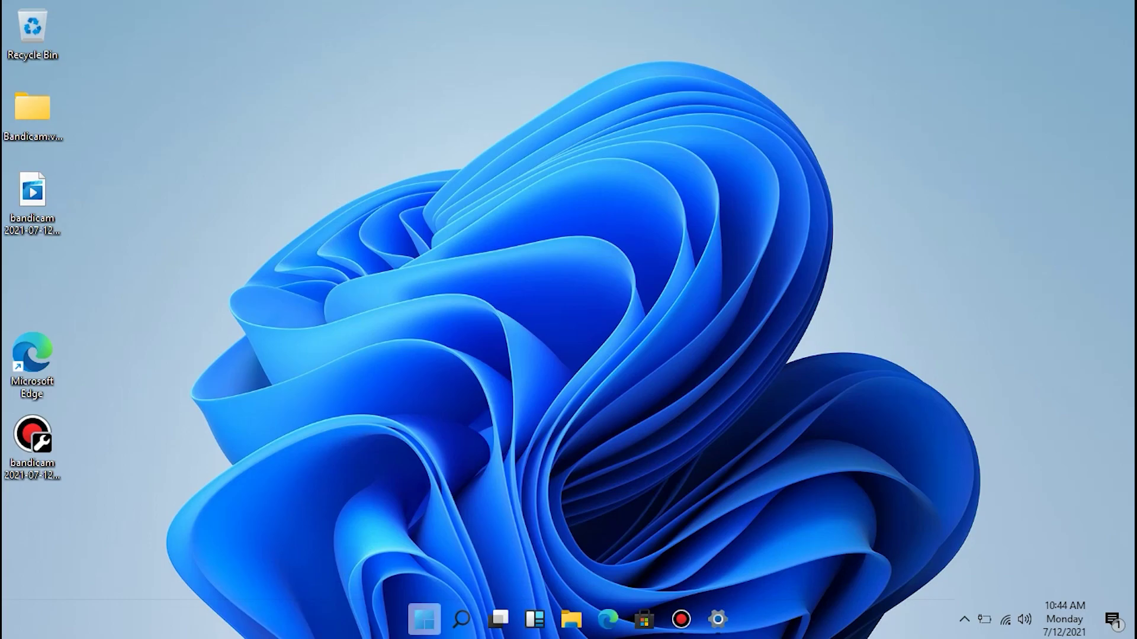
Close the Start menu and refresh the desktop twice.
click(424, 619)
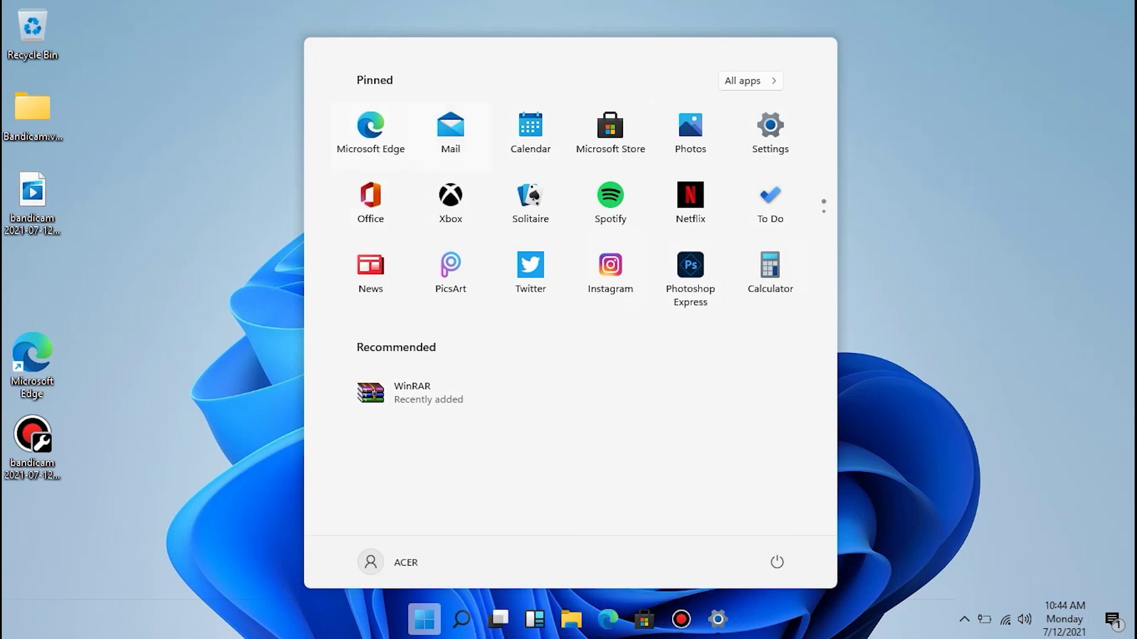
key(super)
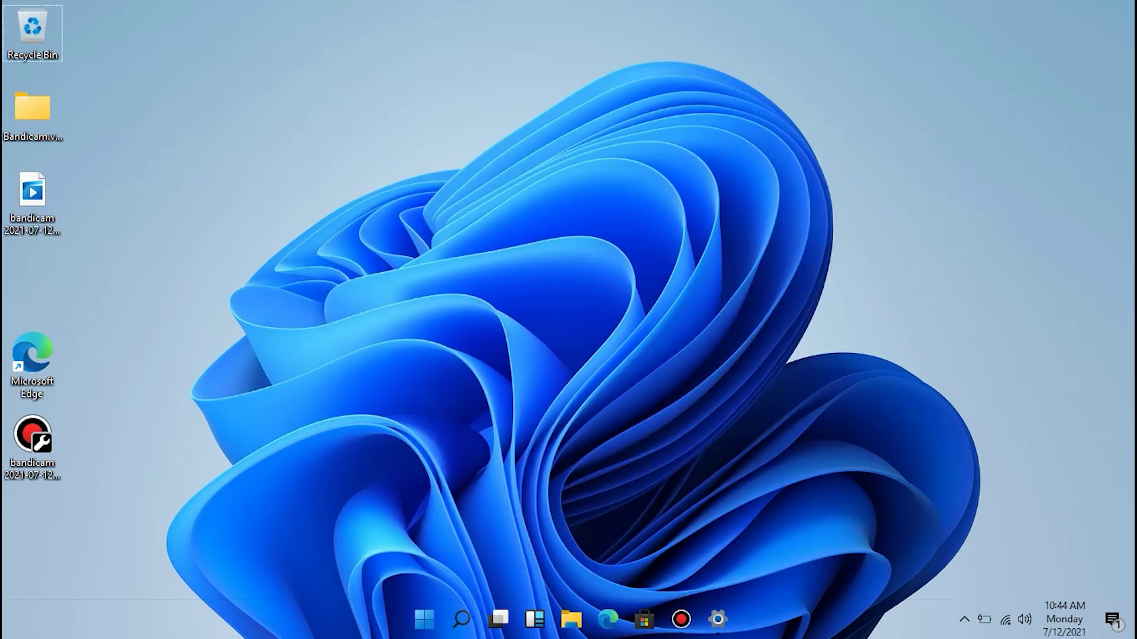
right_click(126, 91)
click(171, 140)
right_click(480, 137)
key(Return)
Show and dismiss the hidden tray icons, then refresh the desktop three more times.
click(964, 618)
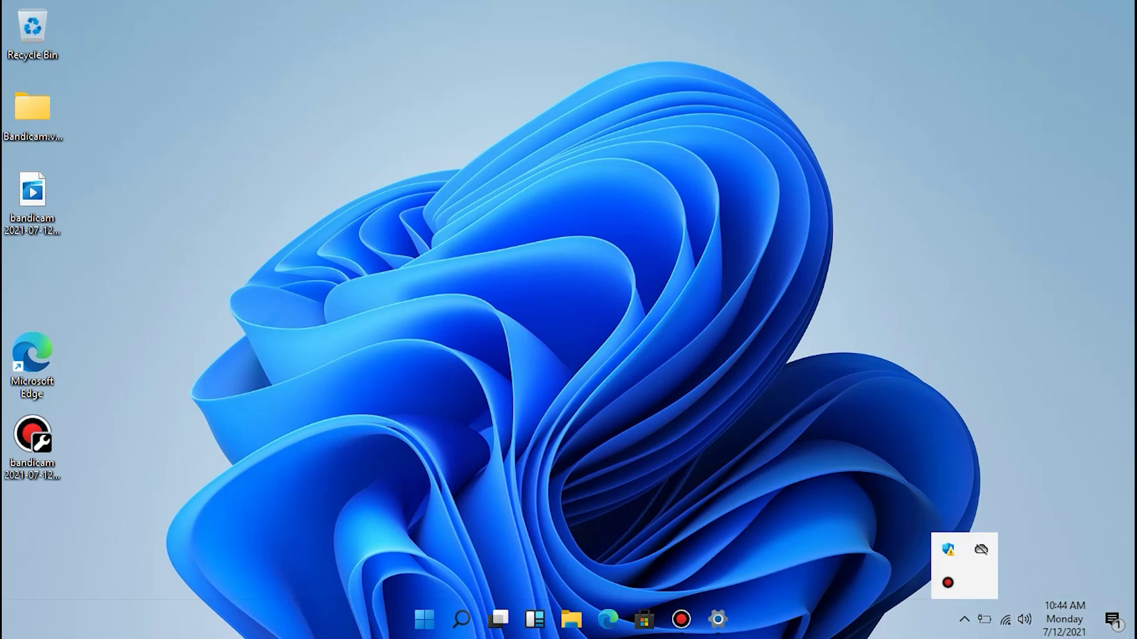
click(858, 450)
right_click(767, 298)
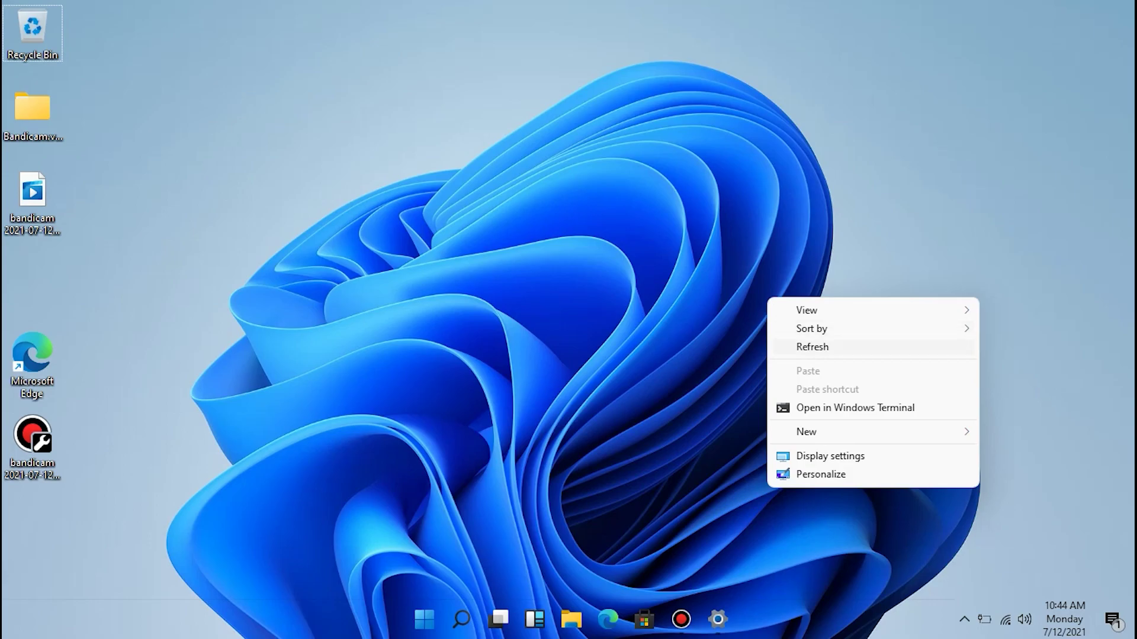
click(814, 348)
right_click(513, 42)
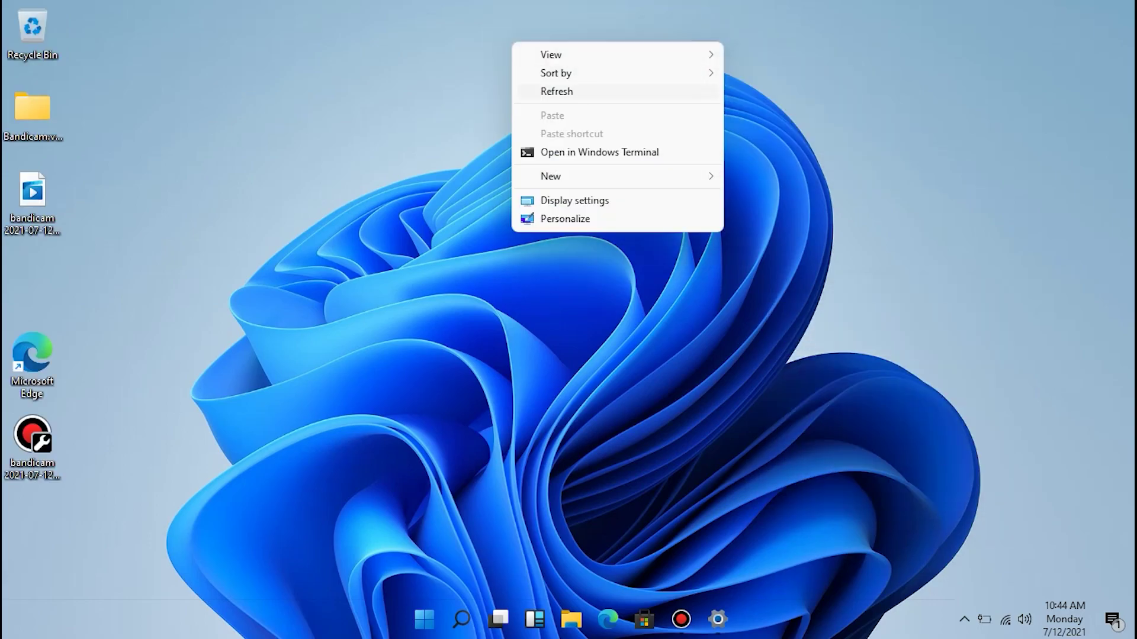
click(556, 91)
right_click(461, 78)
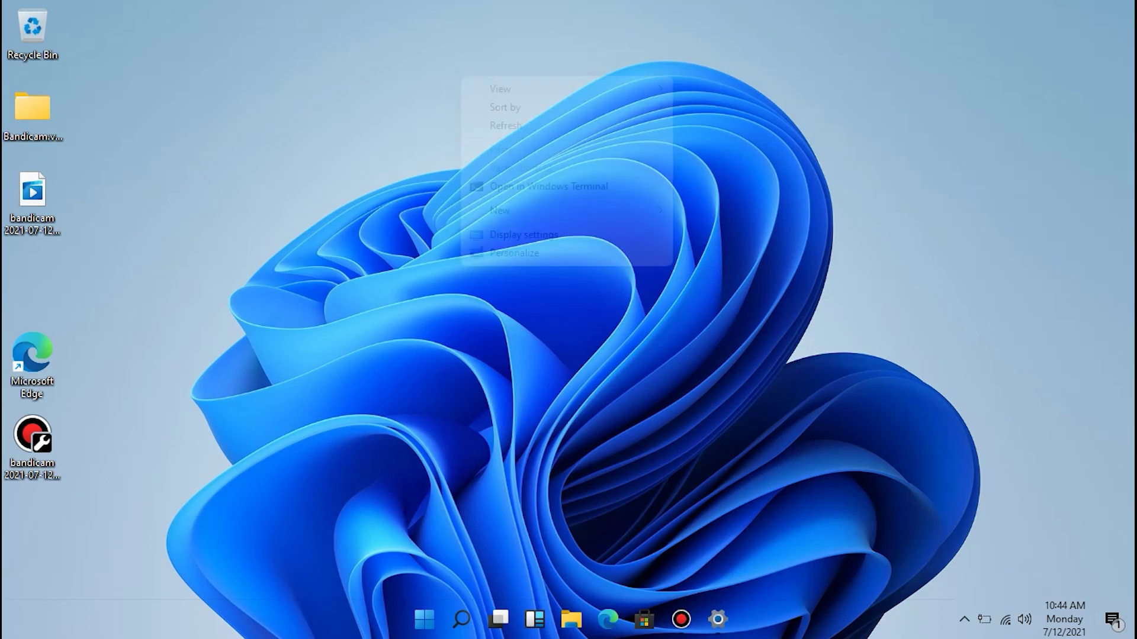
click(488, 124)
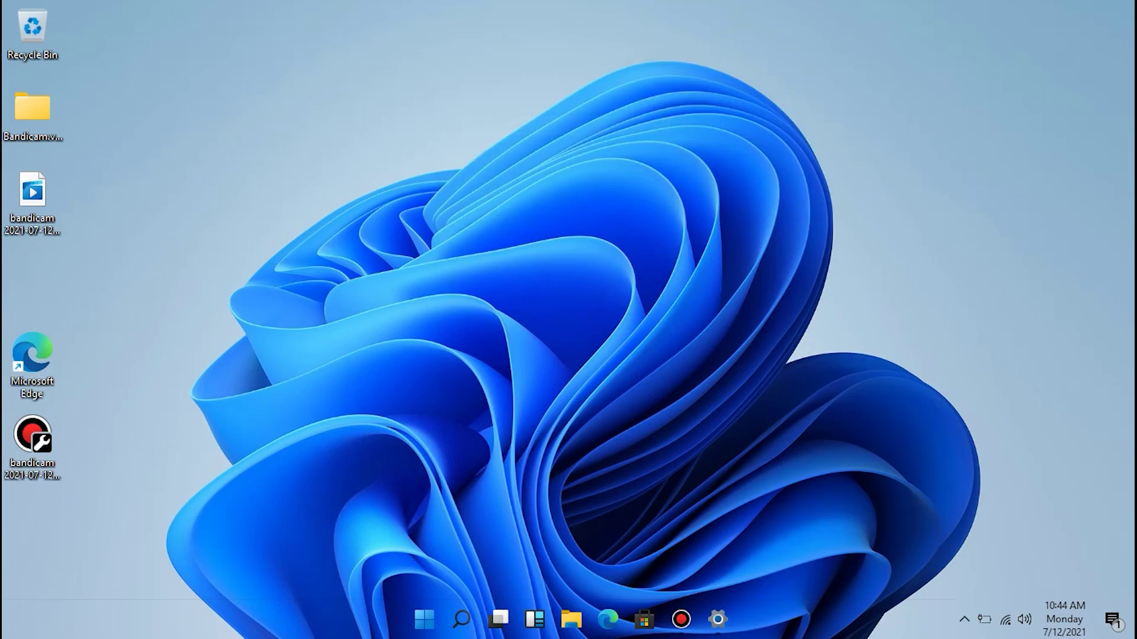
Turn on Auto arrange icons from the desktop's View menu.
right_click(255, 92)
mouse_move(355, 105)
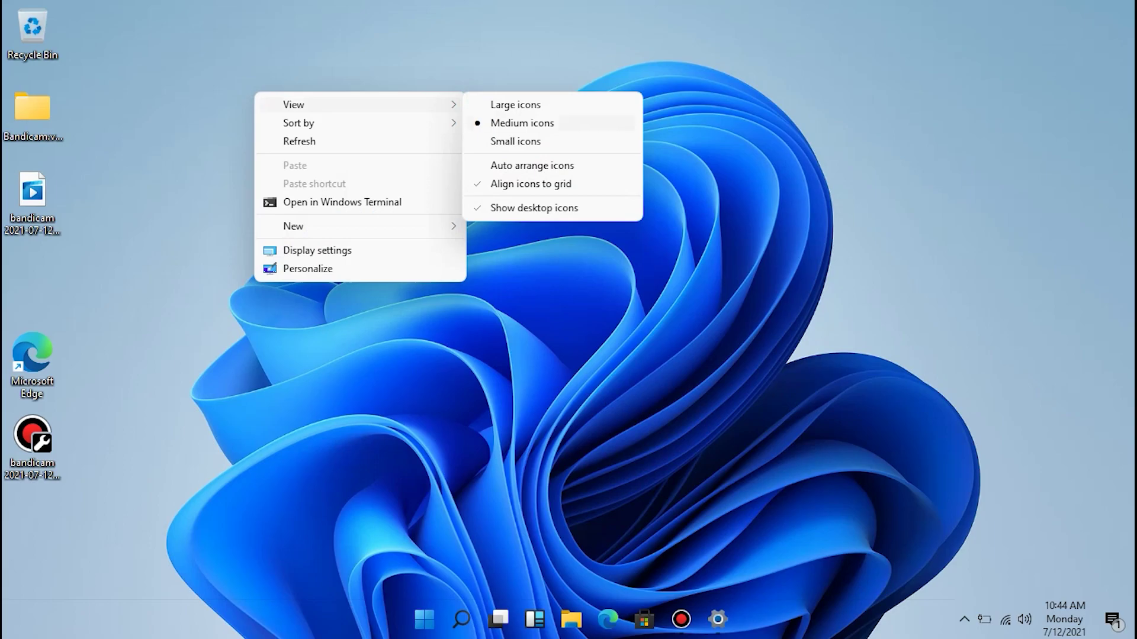
click(532, 165)
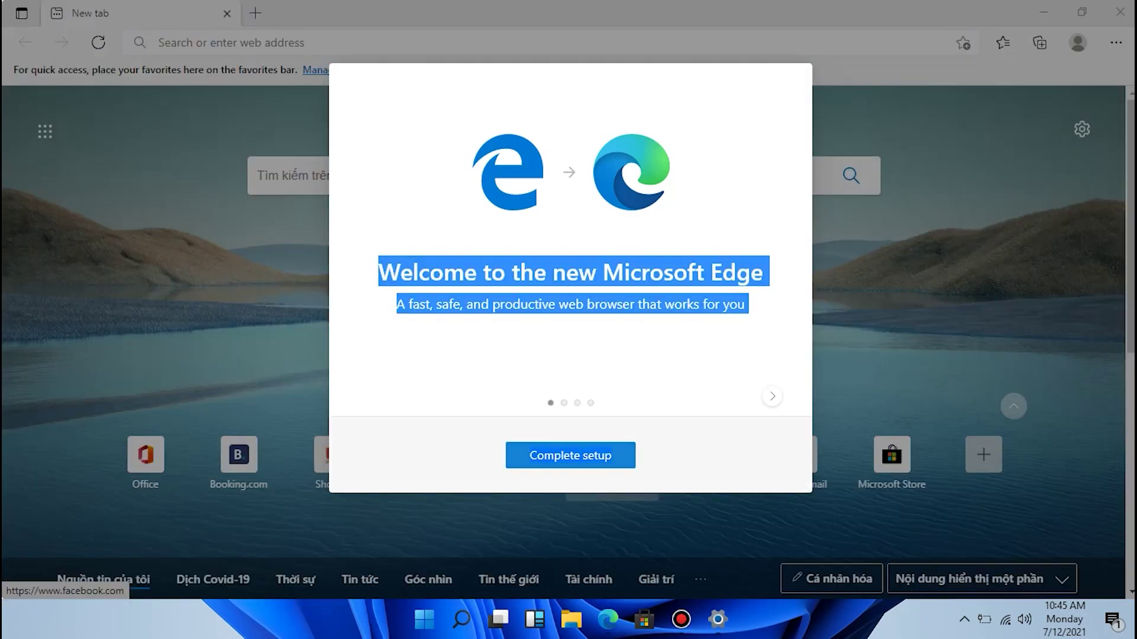
Complete Edge's welcome setup, confirm the new tab page, skip sign-in, and close Edge.
click(570, 456)
key(Return)
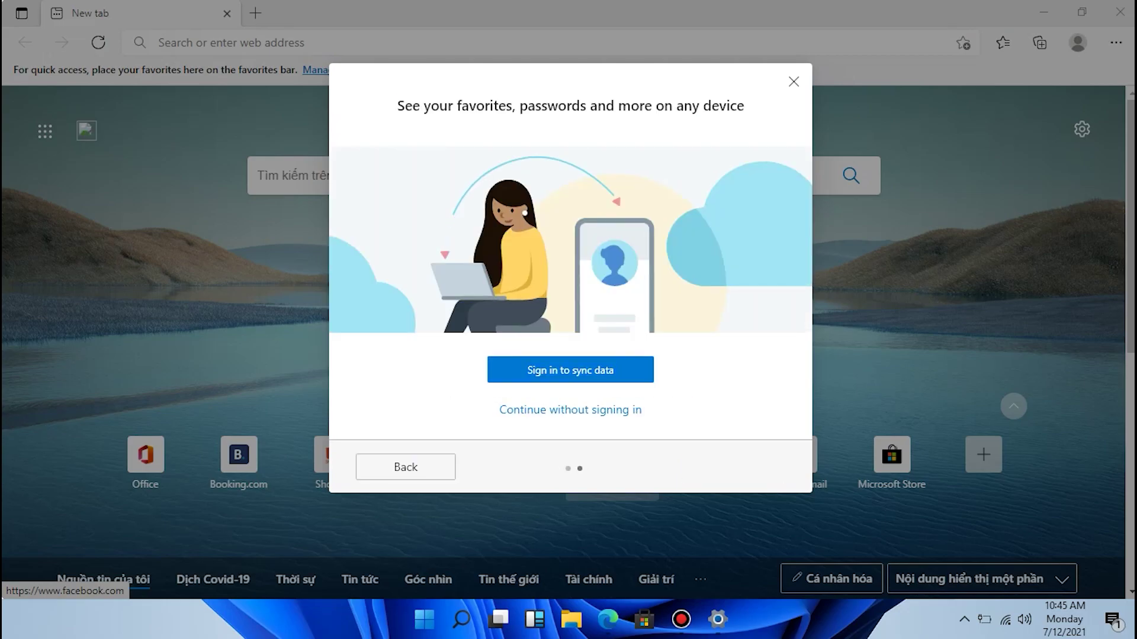
click(794, 81)
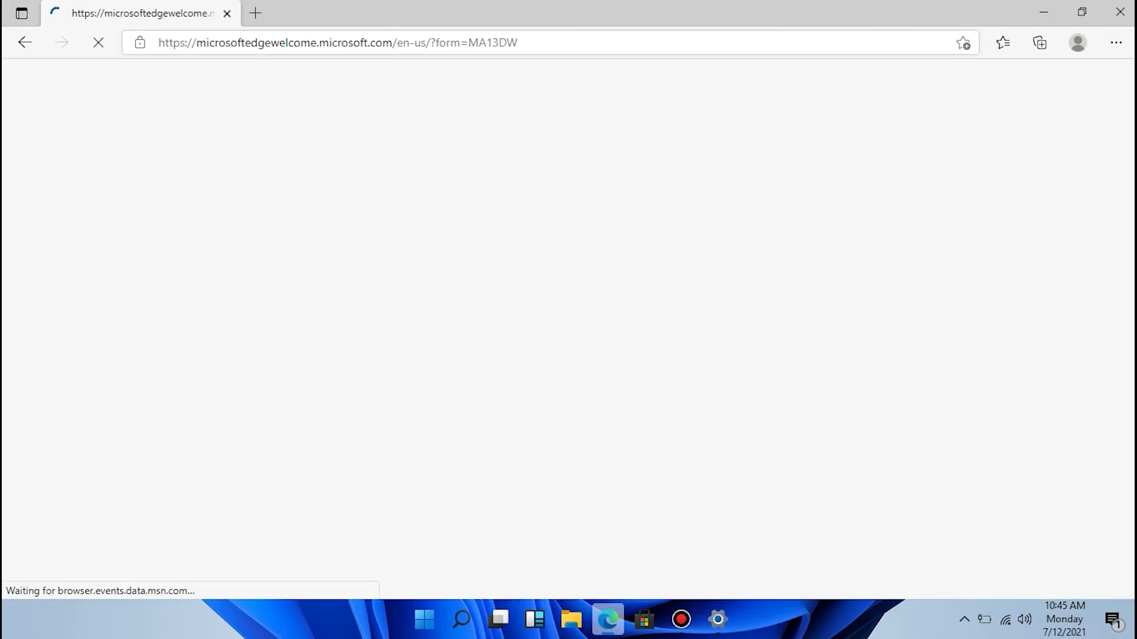
click(710, 43)
click(1120, 12)
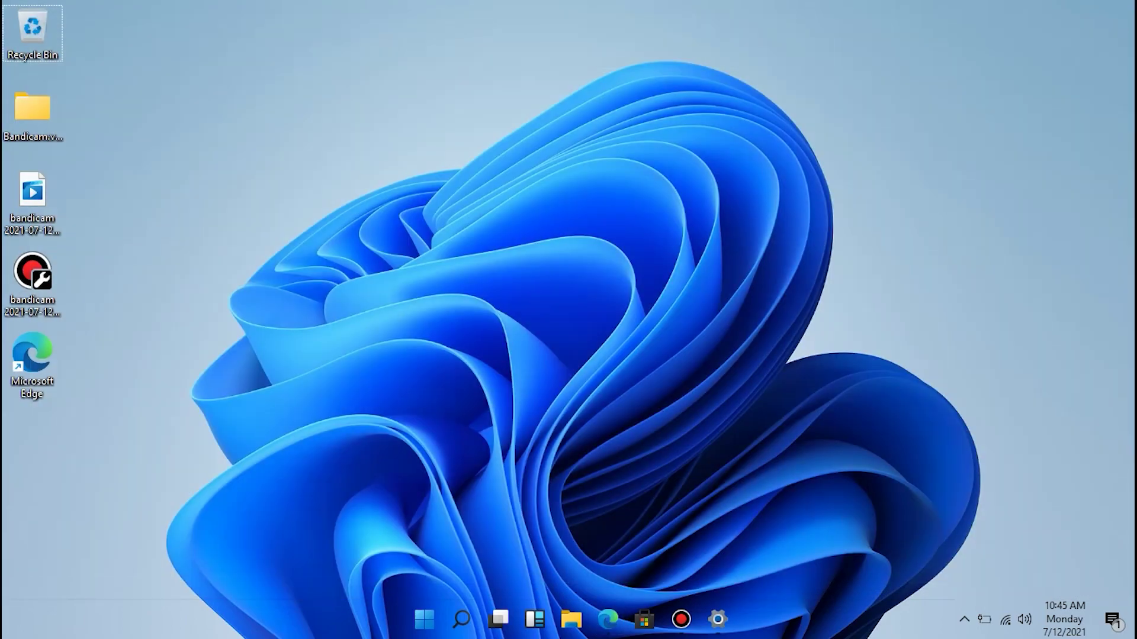
Open the \\mer network share from the Run box.
key(super+r)
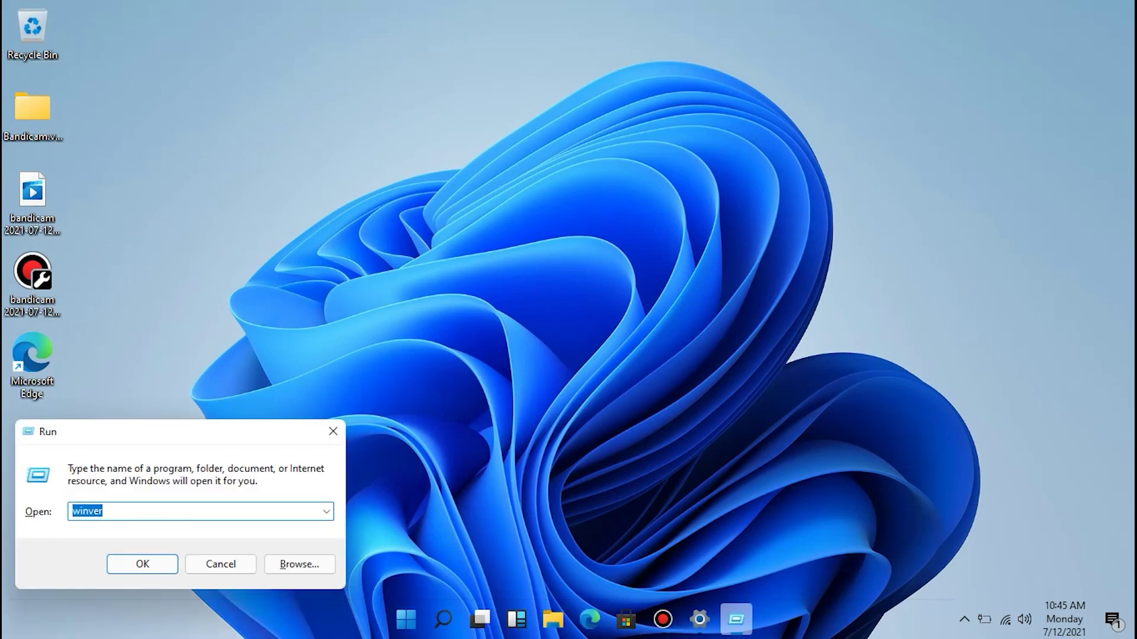
text(\\)
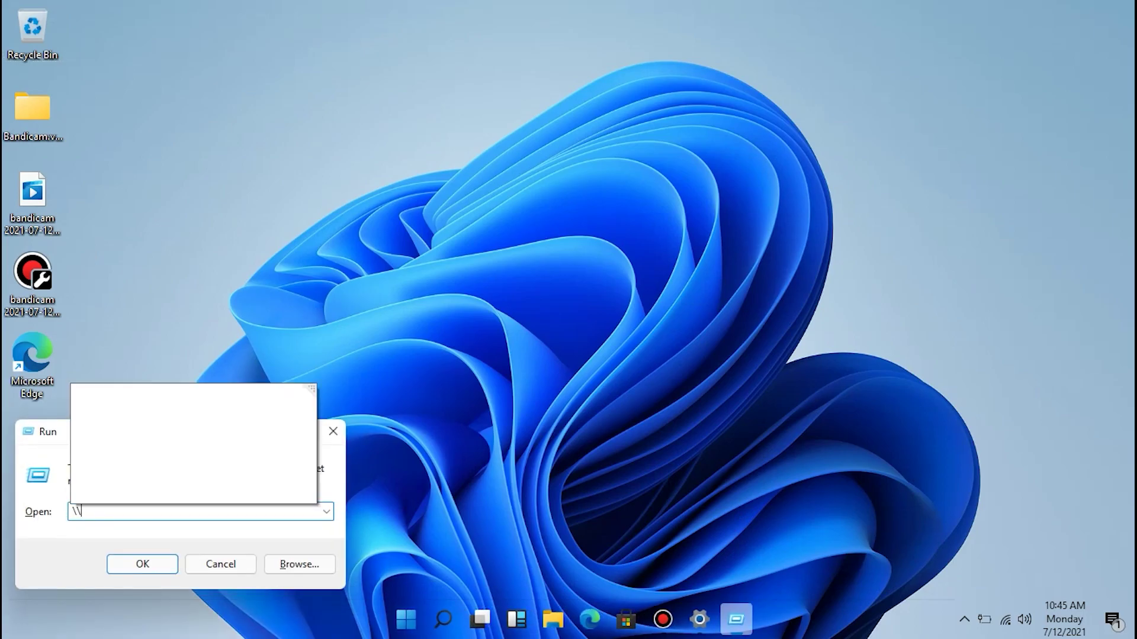
text(mer)
key(Down)
key(Return)
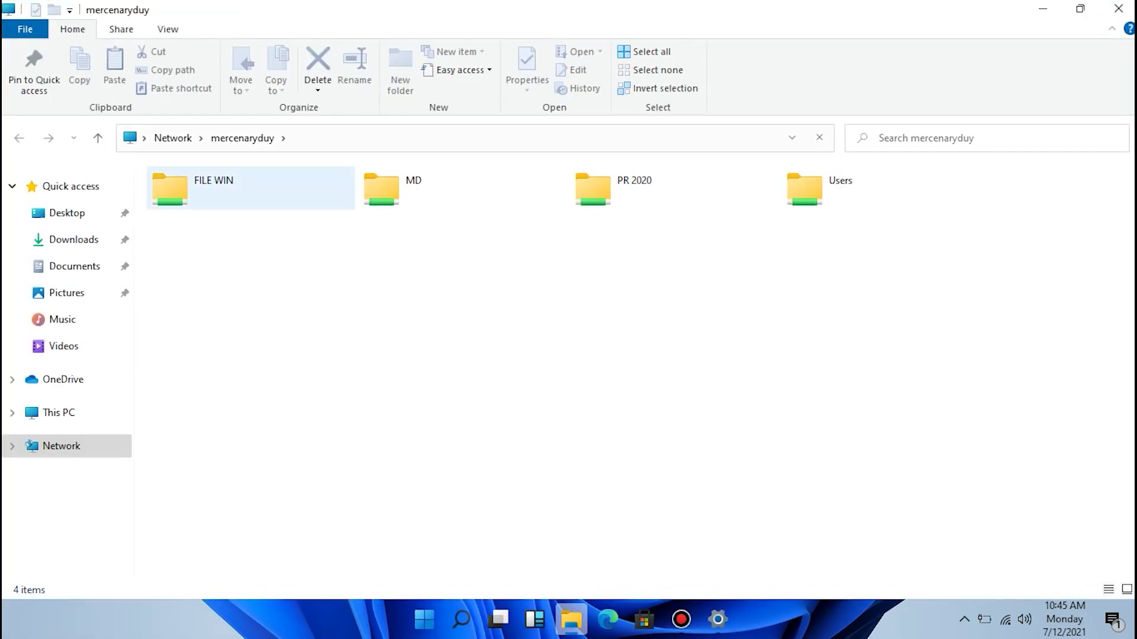
Go into FILE WIN, then Windwos Cai Dat, and open the ChromeSetup archive in WinRAR.
click(237, 189)
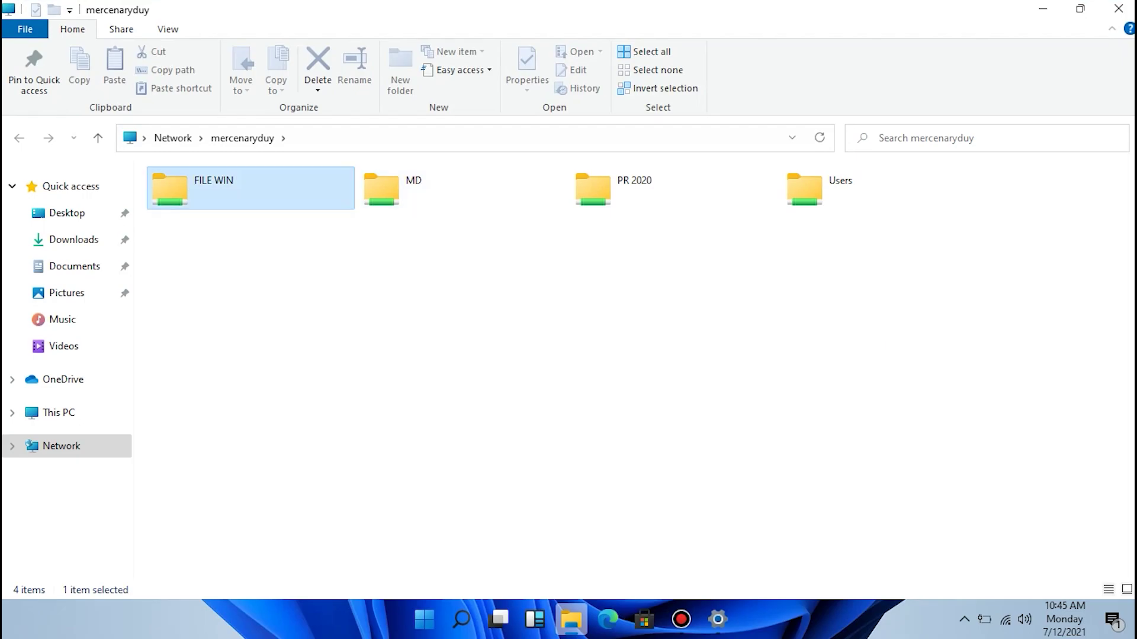
double_click(237, 189)
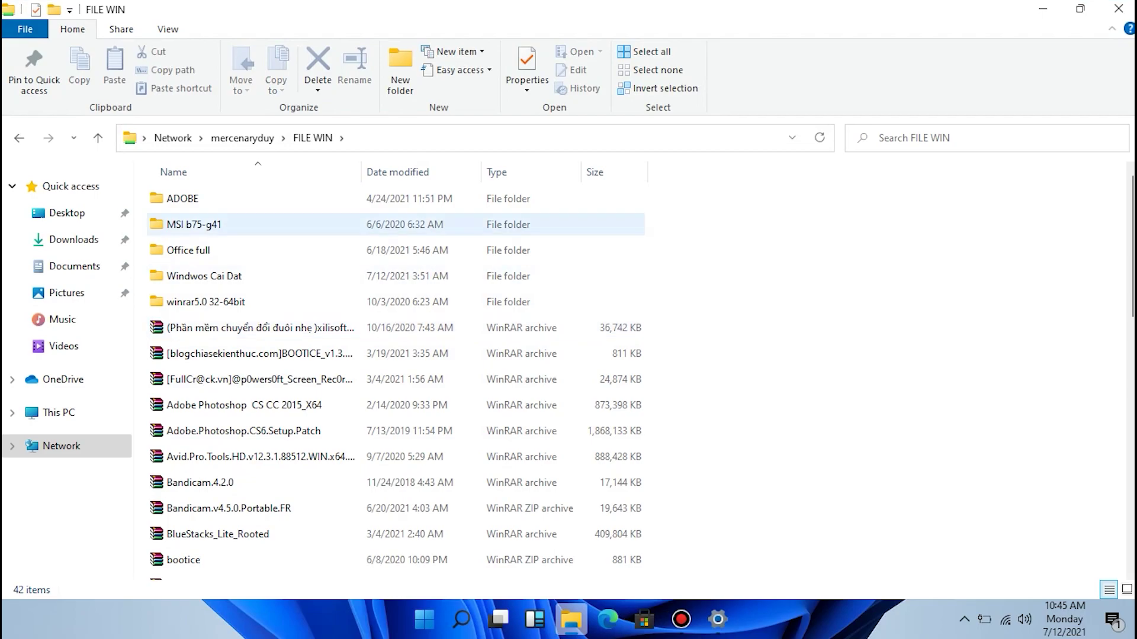
click(237, 225)
click(204, 276)
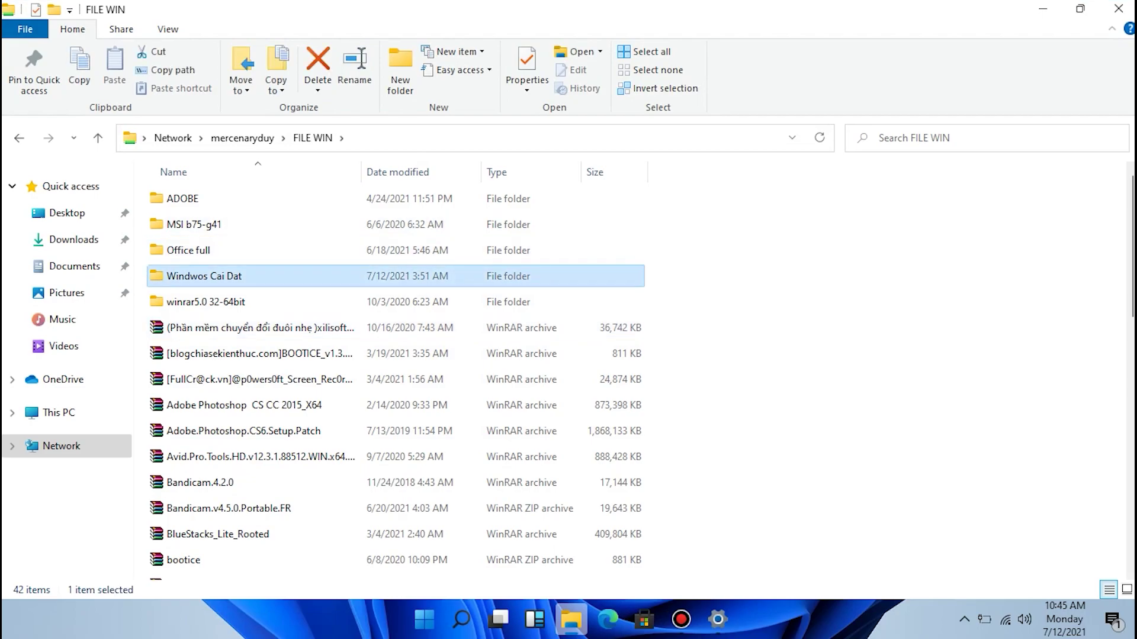
double_click(204, 276)
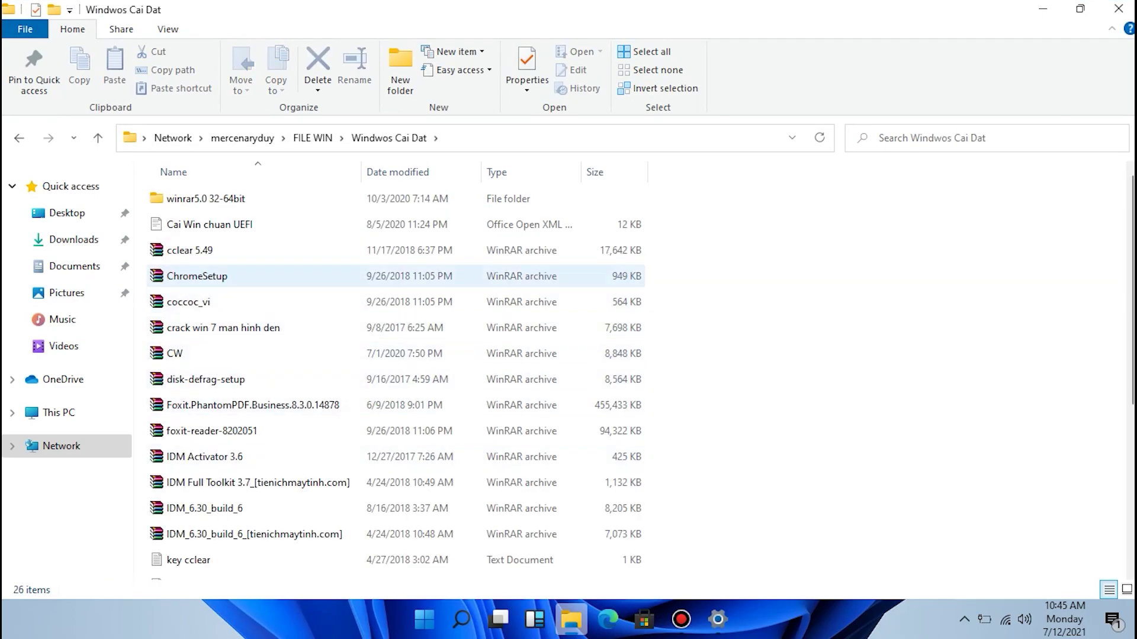
click(204, 276)
double_click(197, 276)
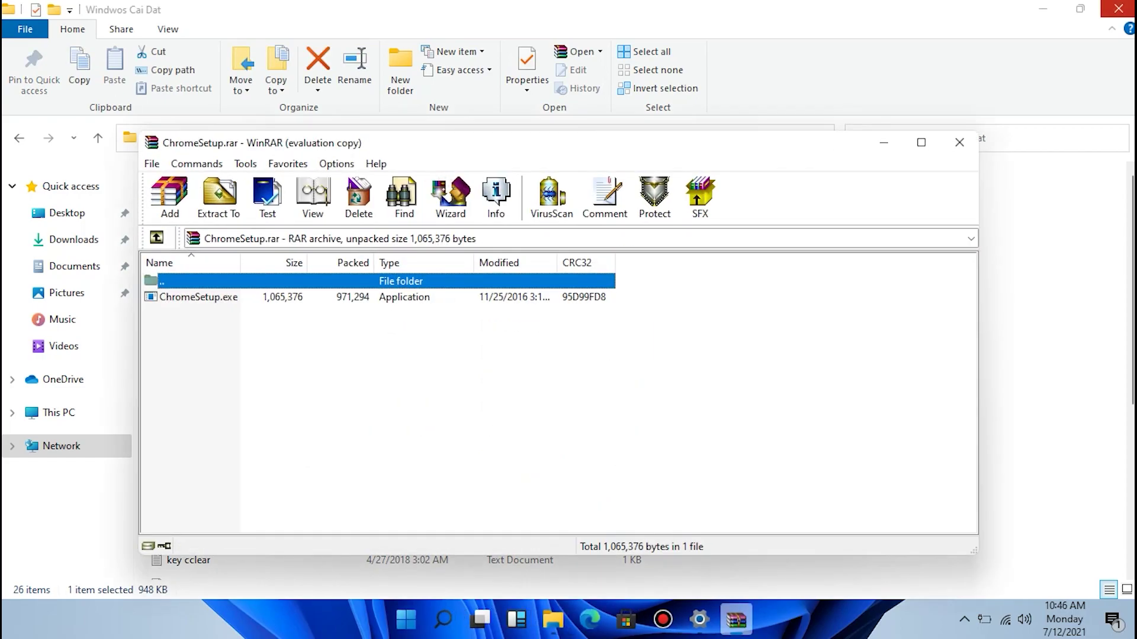
Close File Explorer, then close the ChromeSetup archive in WinRAR.
click(1118, 9)
click(198, 298)
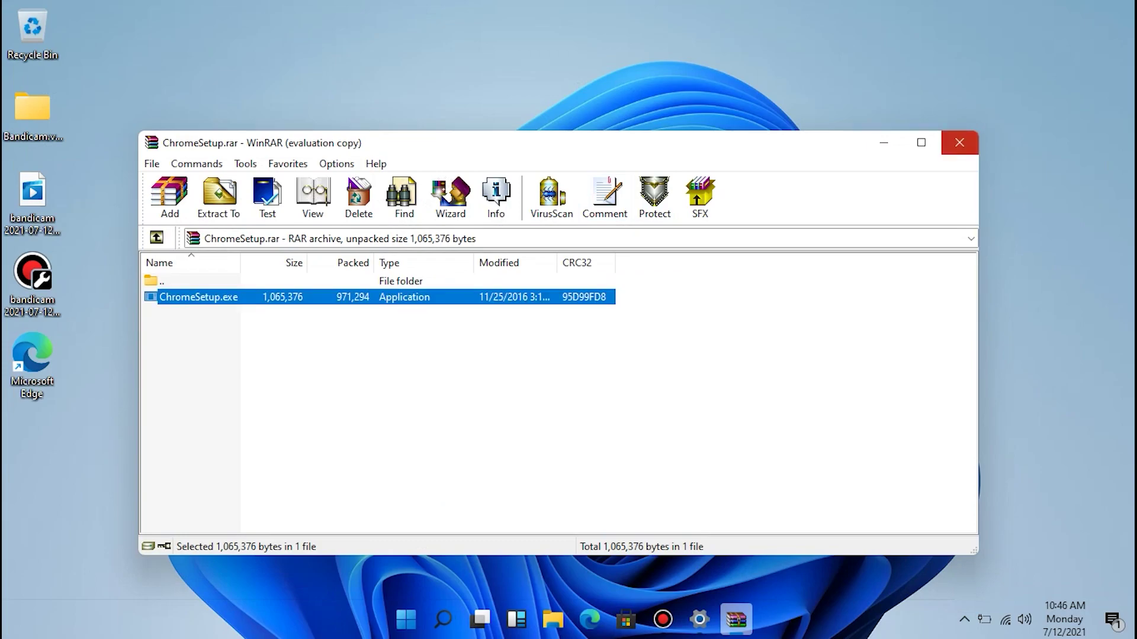
click(959, 143)
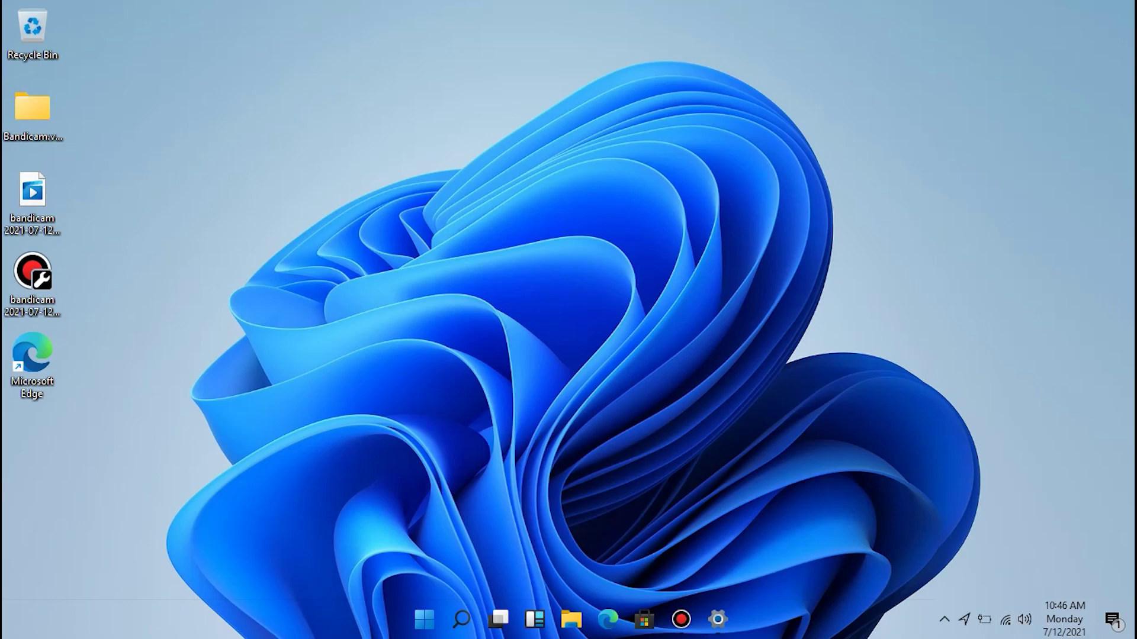
Open Settings, view the Fonts page, then go to Time & Language date and time settings.
click(717, 619)
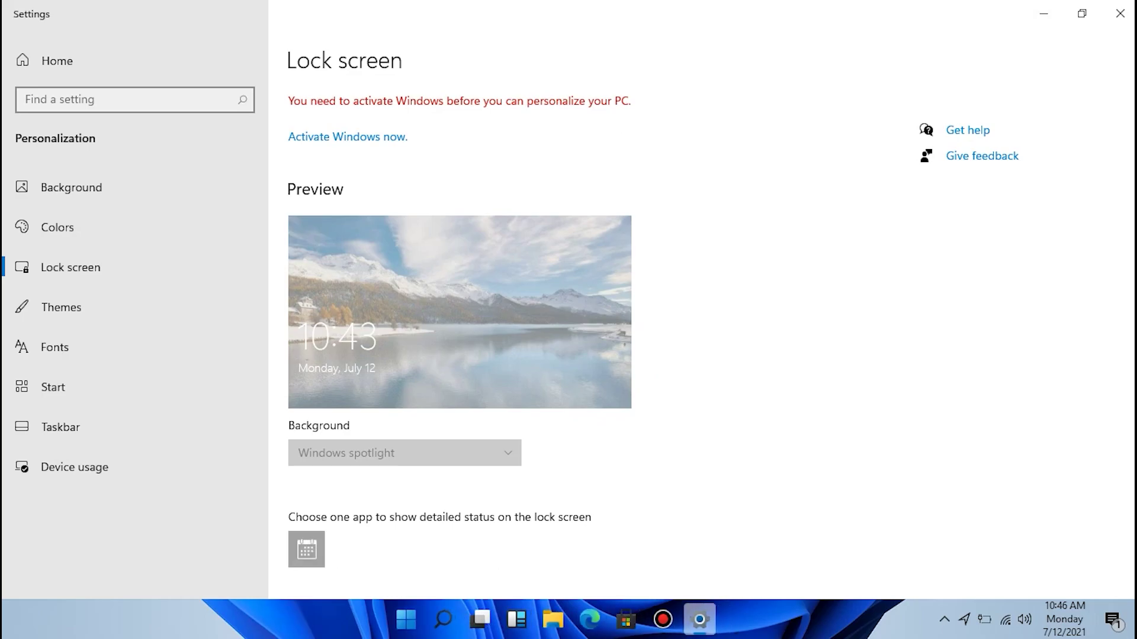
click(71, 347)
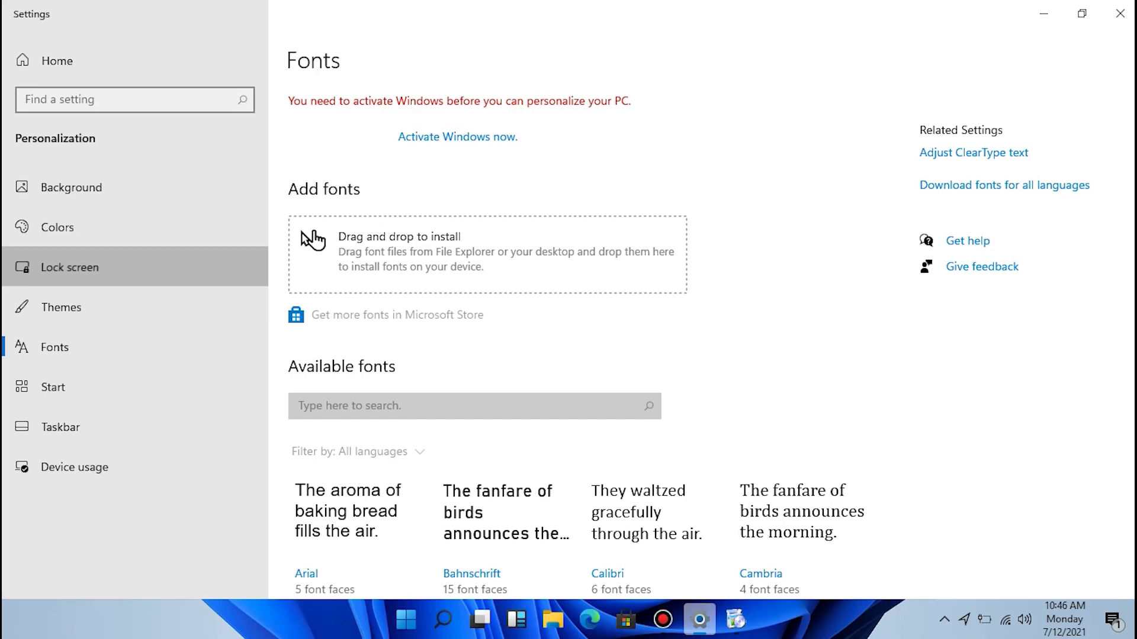
click(57, 61)
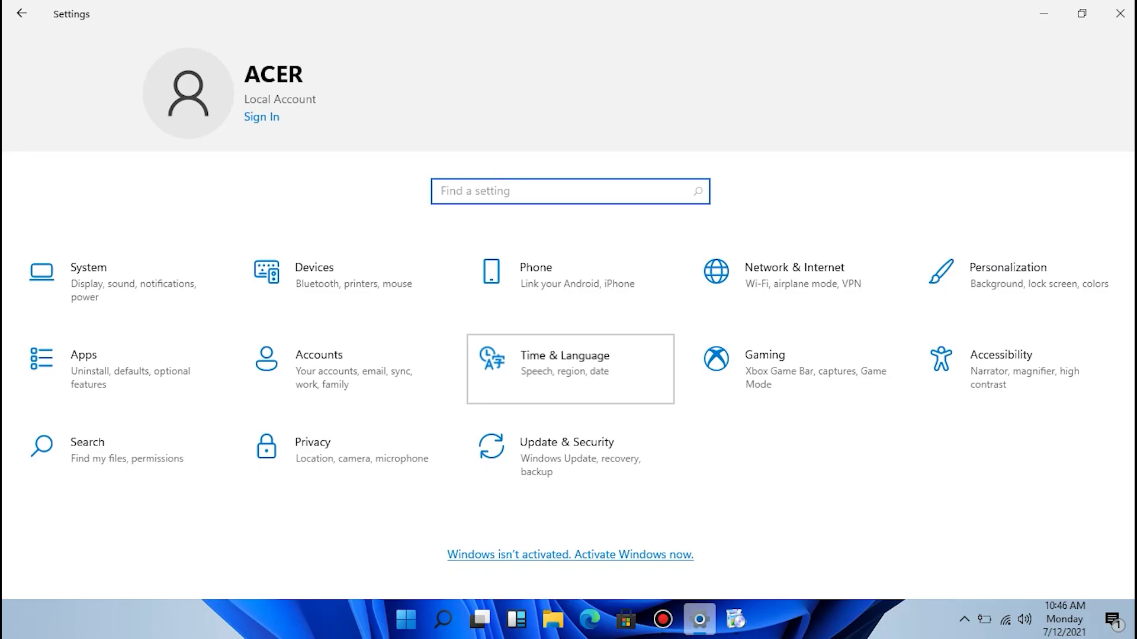
click(565, 362)
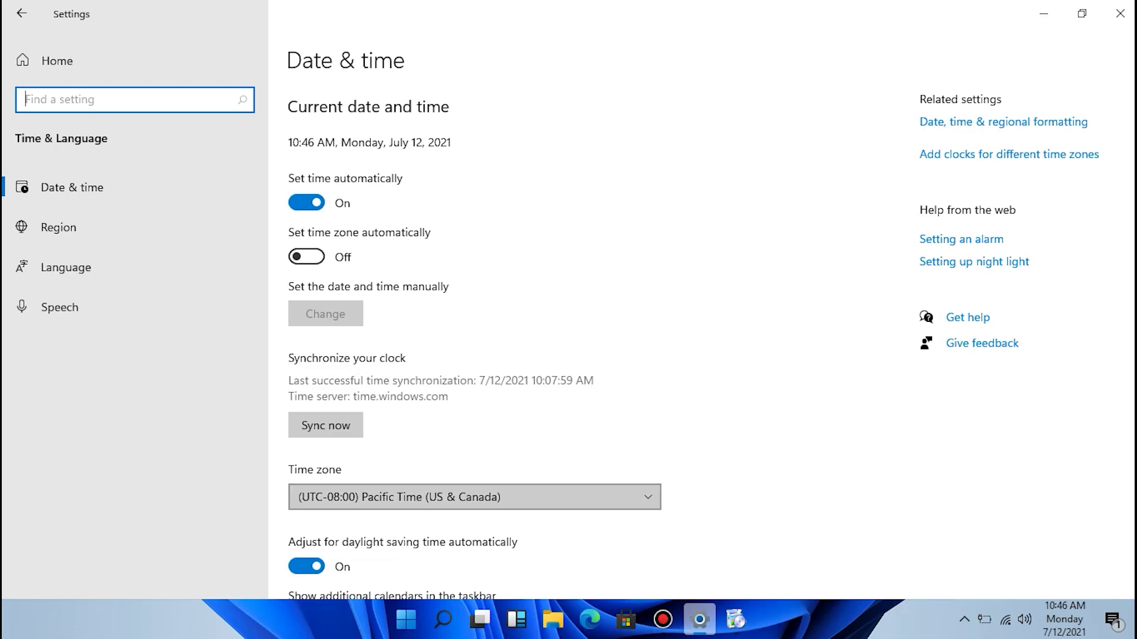
Set the time zone to (UTC+07:00) Bangkok, Hanoi, Jakarta.
click(415, 496)
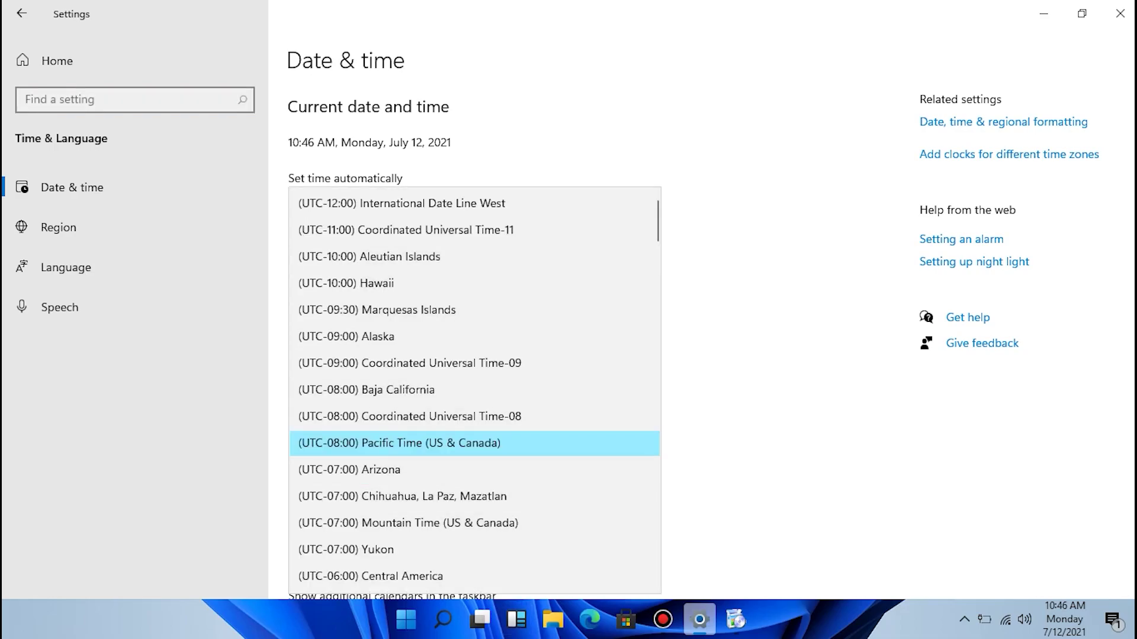
key(Down)
key(Down)
key(Down)
key(Down)
key(Down)
key(Down)
key(Down)
key(Down)
key(Down)
key(Down)
key(Down)
key(Down)
key(Down)
key(Down)
key(Down)
key(Down)
key(Down)
key(Down)
key(Down)
key(Down)
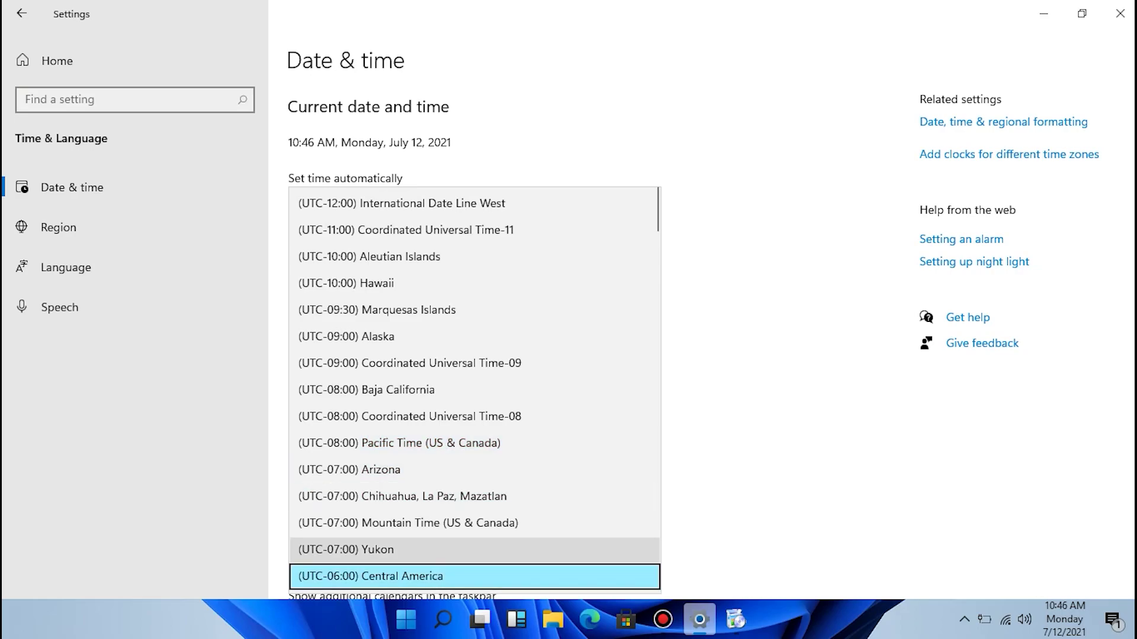
key(Down)
key(Down)
key(Down)
key(Down)
key(Down)
key(Down)
key(Down)
key(Down)
key(Down)
key(Down)
key(Down)
key(Down)
key(Down)
key(Down)
key(Down)
key(Down)
key(Down)
key(Down)
key(Down)
key(Down)
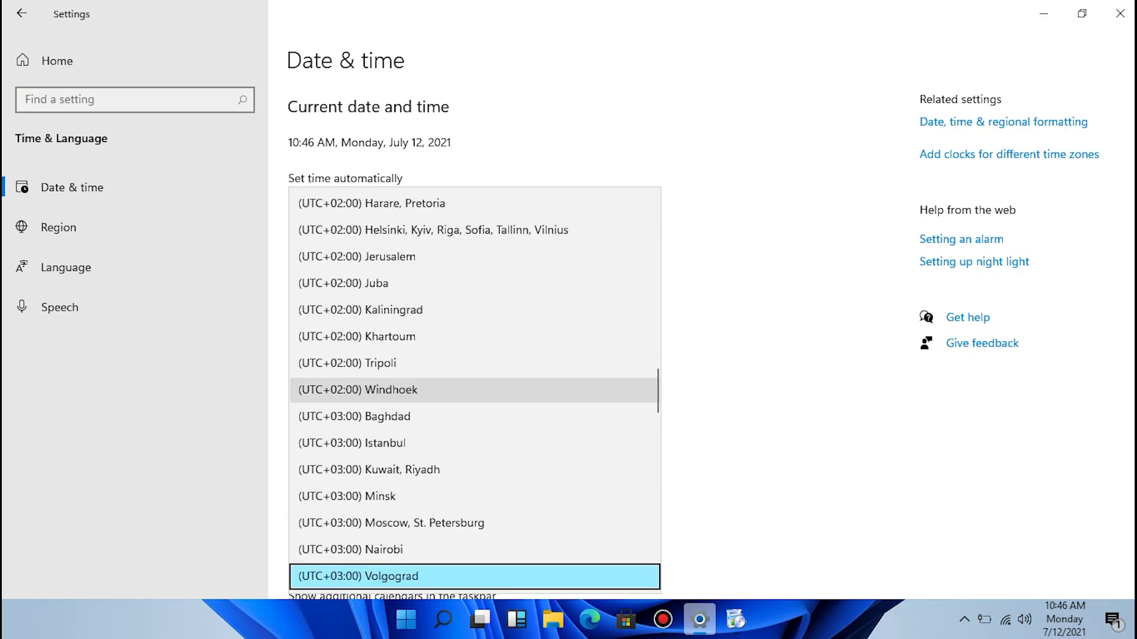
key(Down)
key(Down)
key(Down)
key(Down)
key(Down)
key(Down)
key(Down)
key(Down)
key(Down)
key(Down)
key(Down)
key(Down)
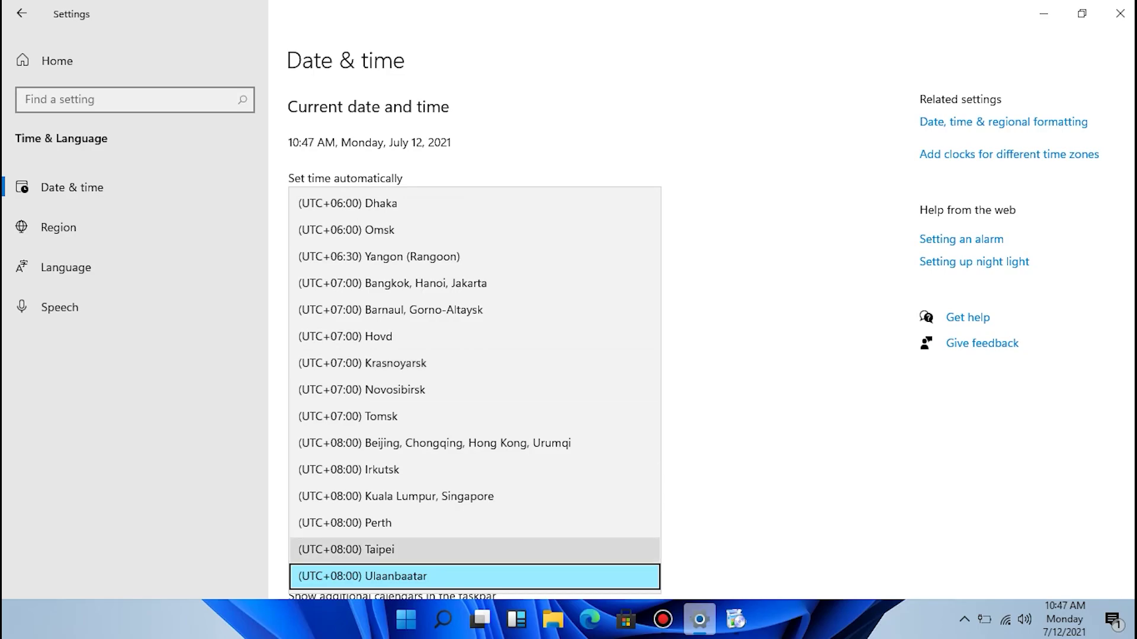
key(Up)
key(Up)
key(Up)
key(Up)
key(Up)
key(Up)
key(Up)
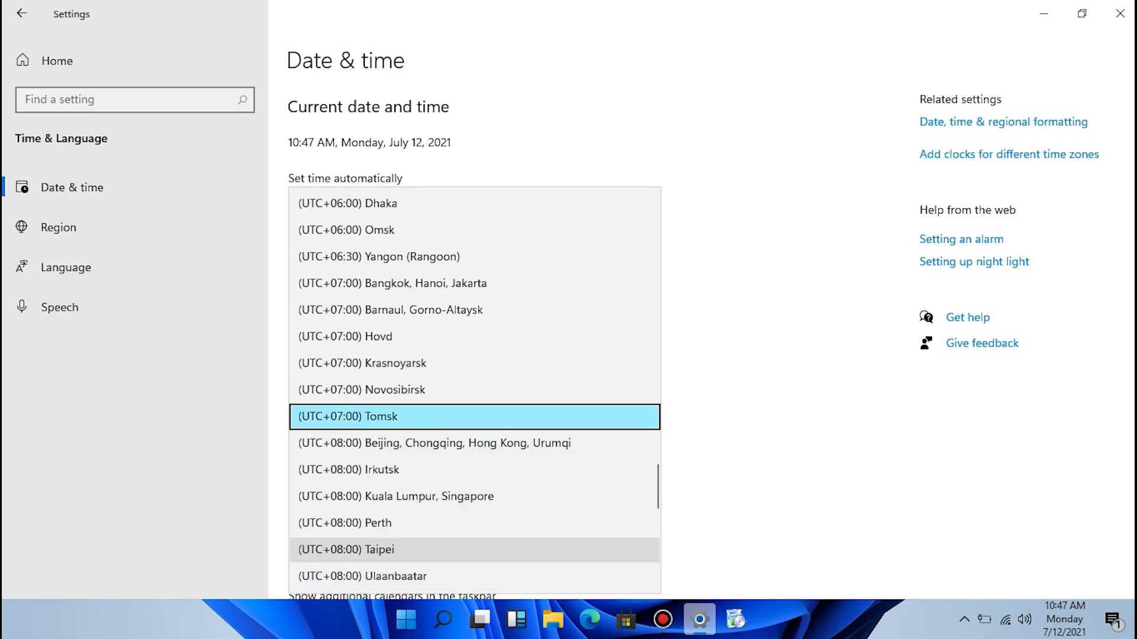
key(Up)
key(Up)
key(Up)
key(Up)
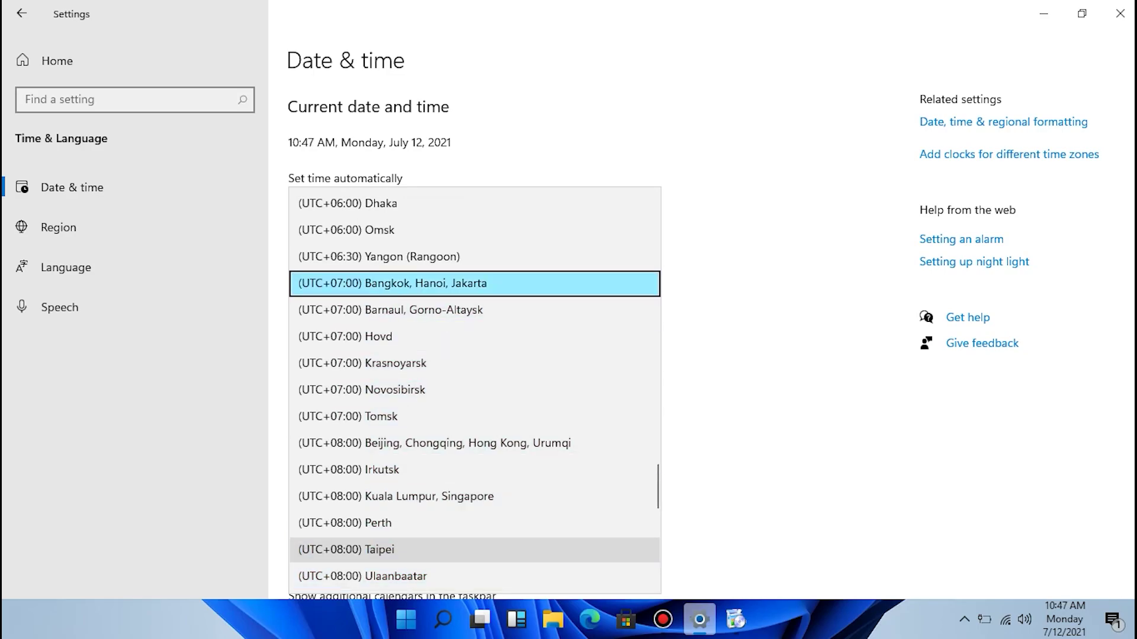
key(Return)
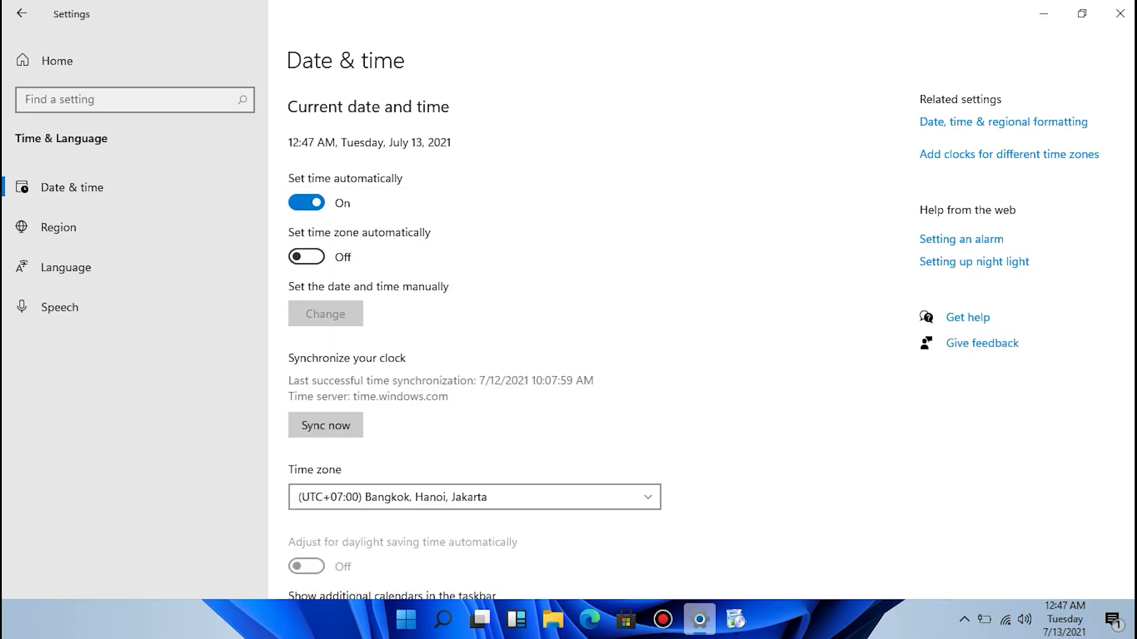
Toggle Set time automatically off and back on to resync the clock, then close Settings.
scroll(569, 332, down, 3)
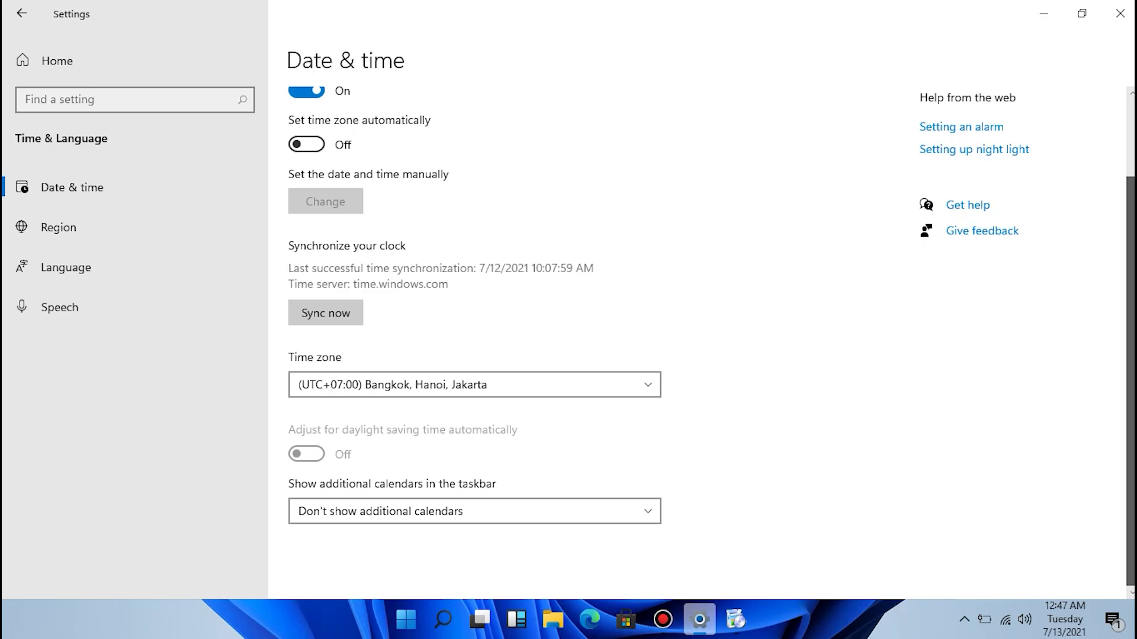
scroll(568, 331, up, 3)
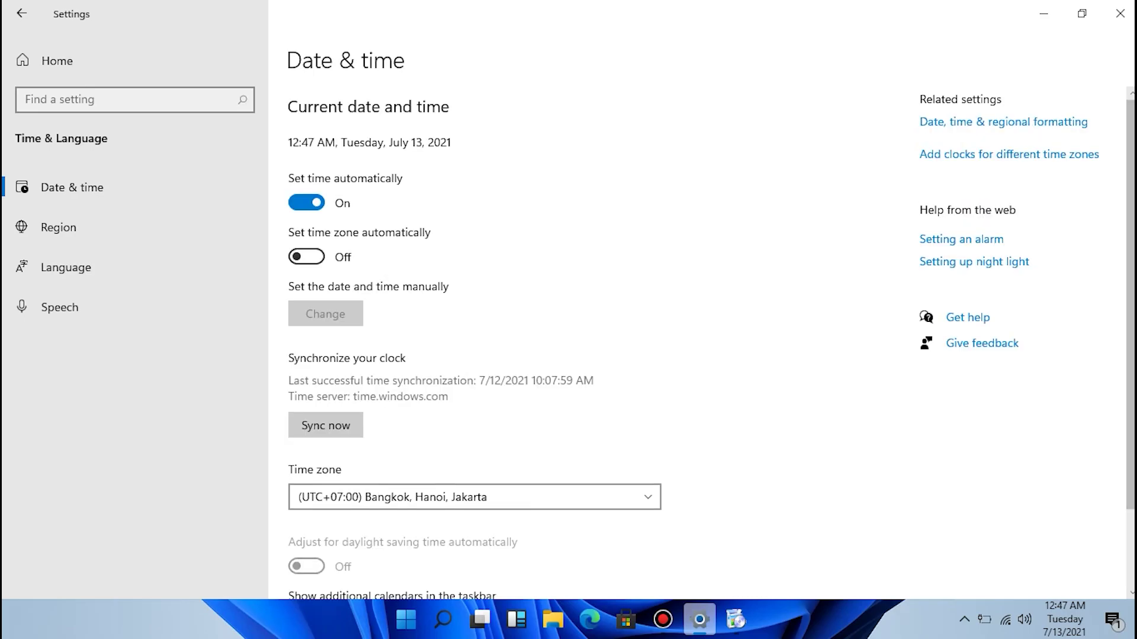
click(306, 202)
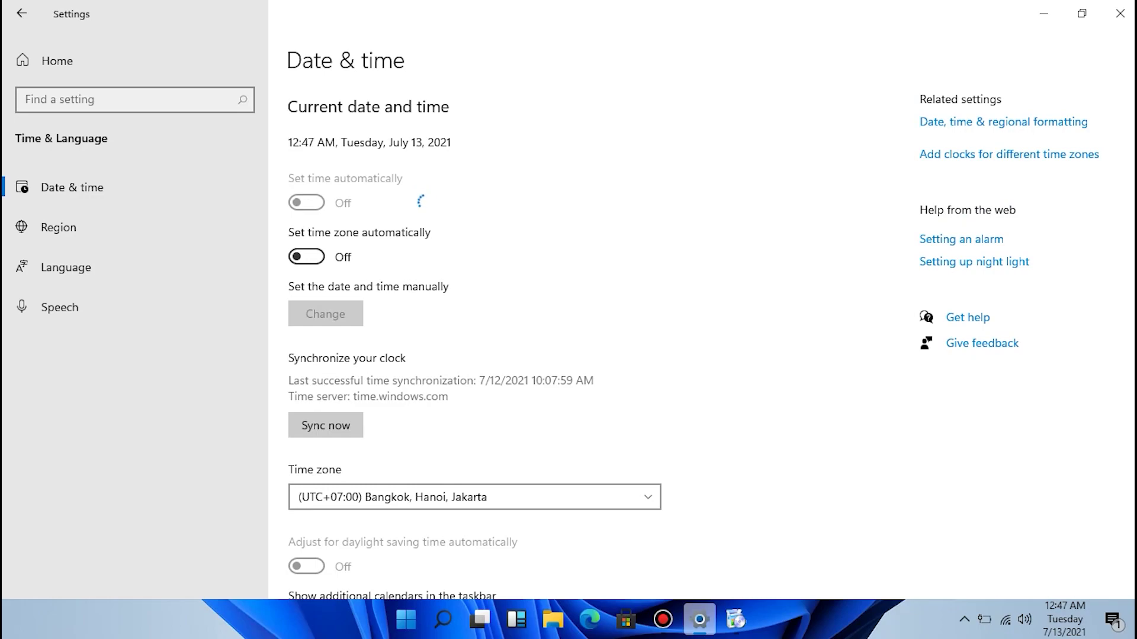
click(306, 202)
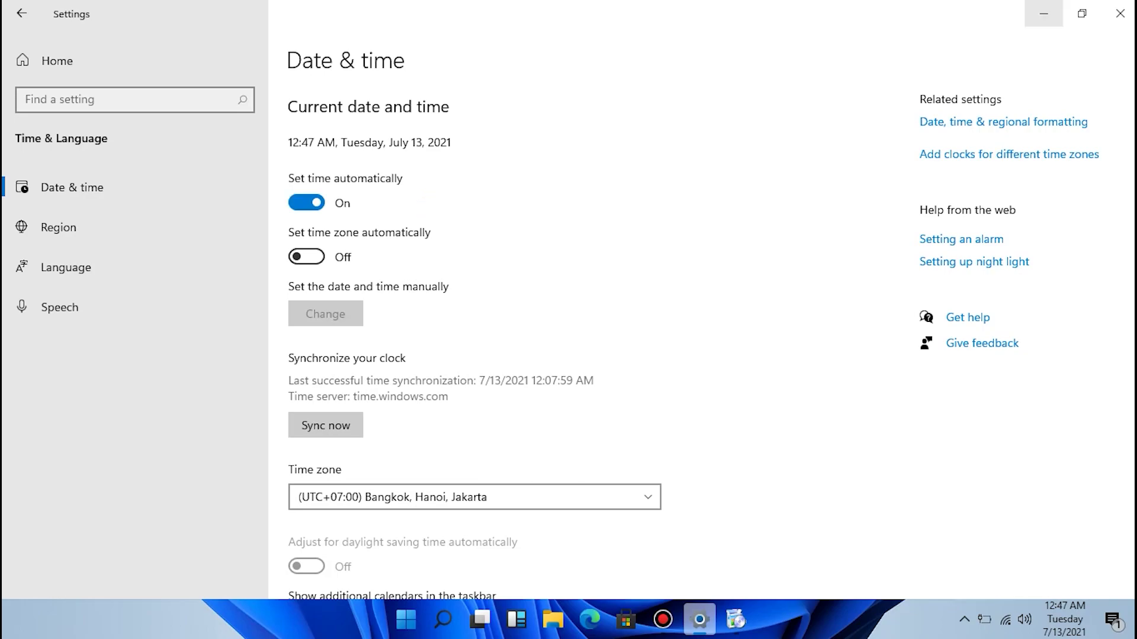
click(1119, 13)
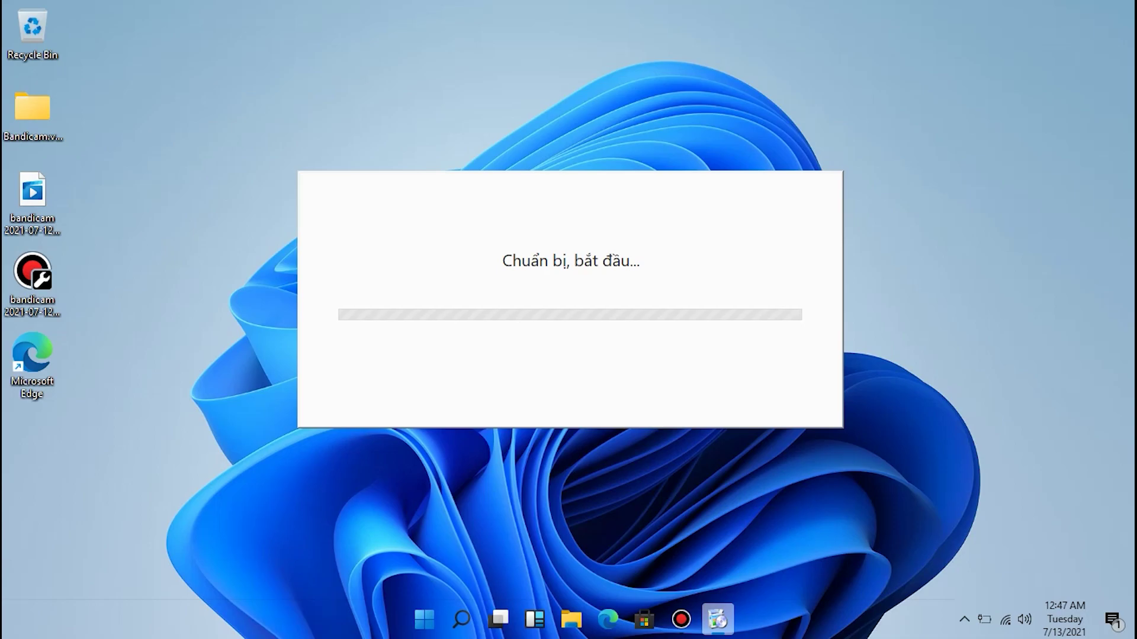
Reopen Windows Settings from the Settings tile in the Start menu's pinned apps.
key(super)
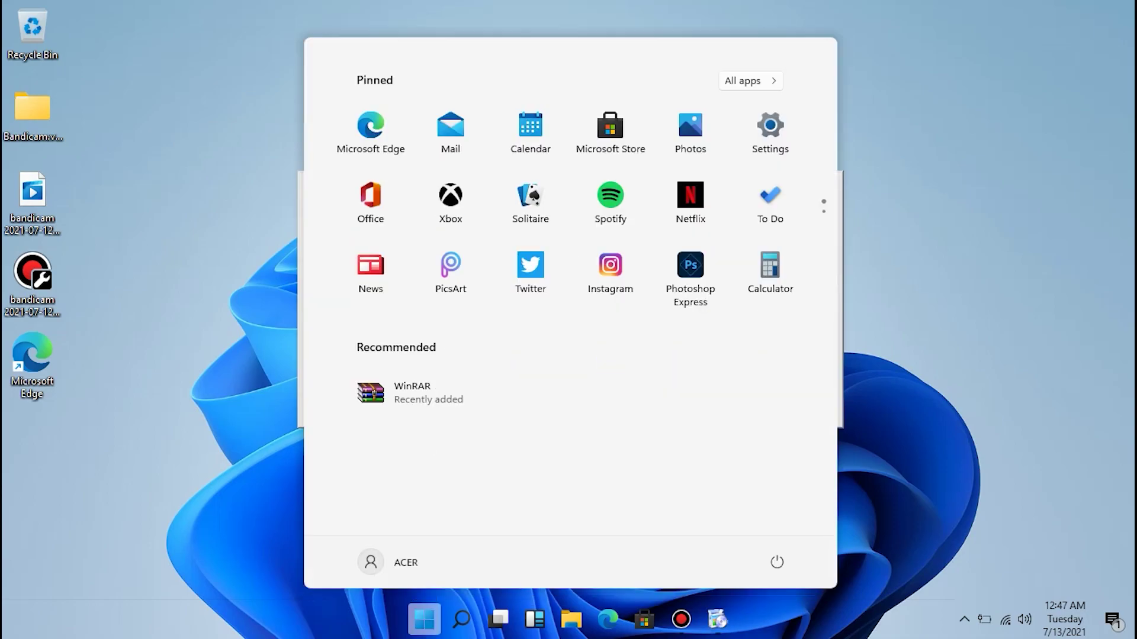
key(super)
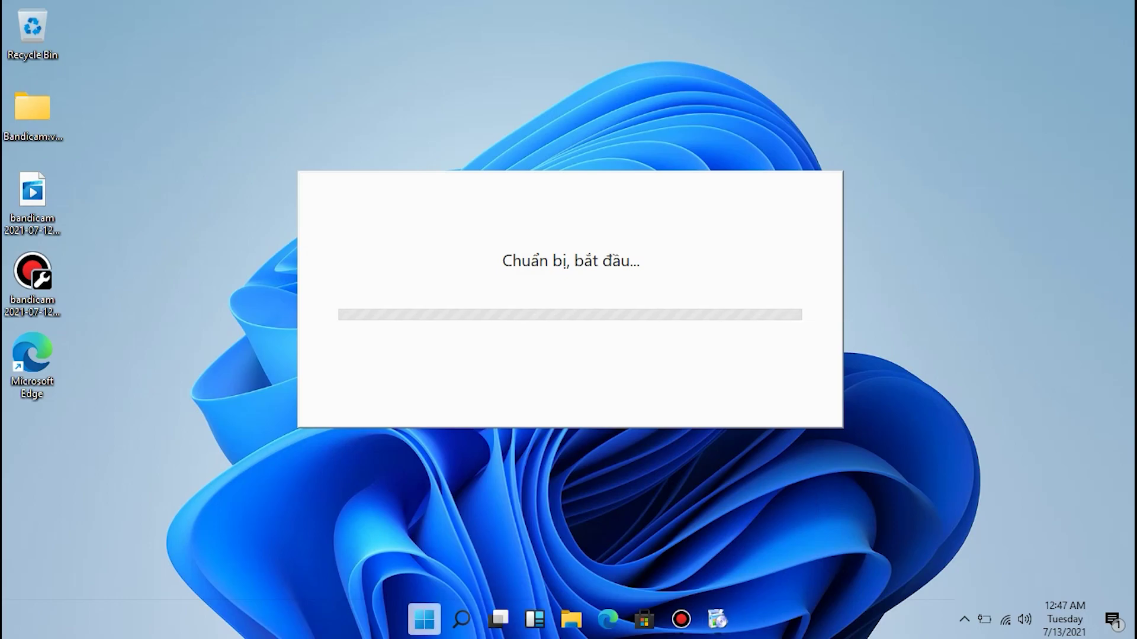
key(super)
key(super)
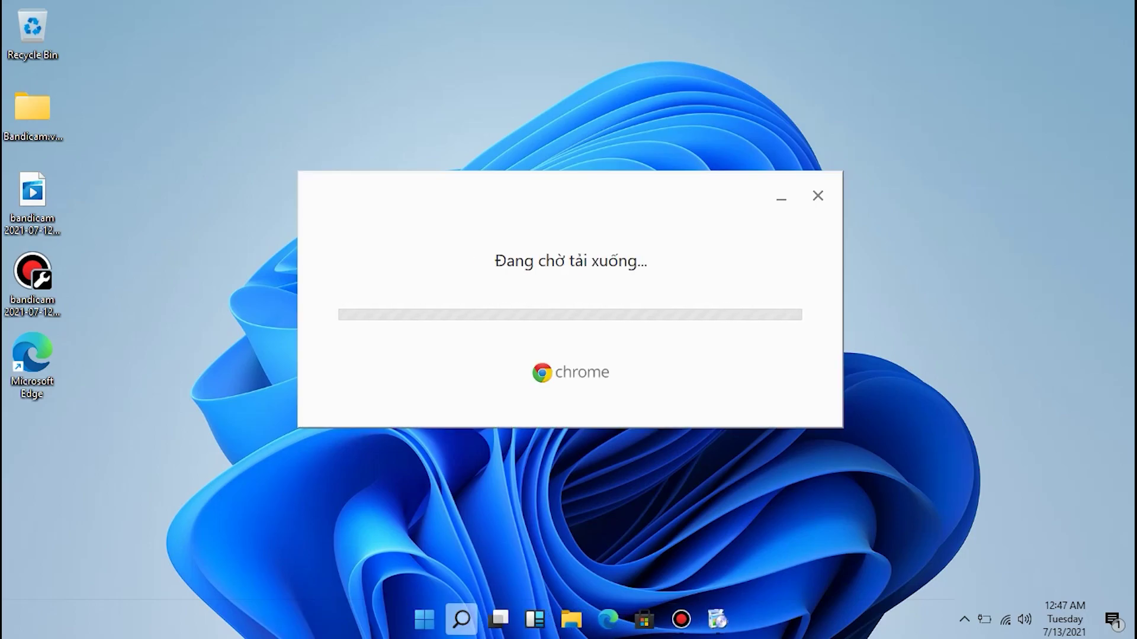
click(423, 619)
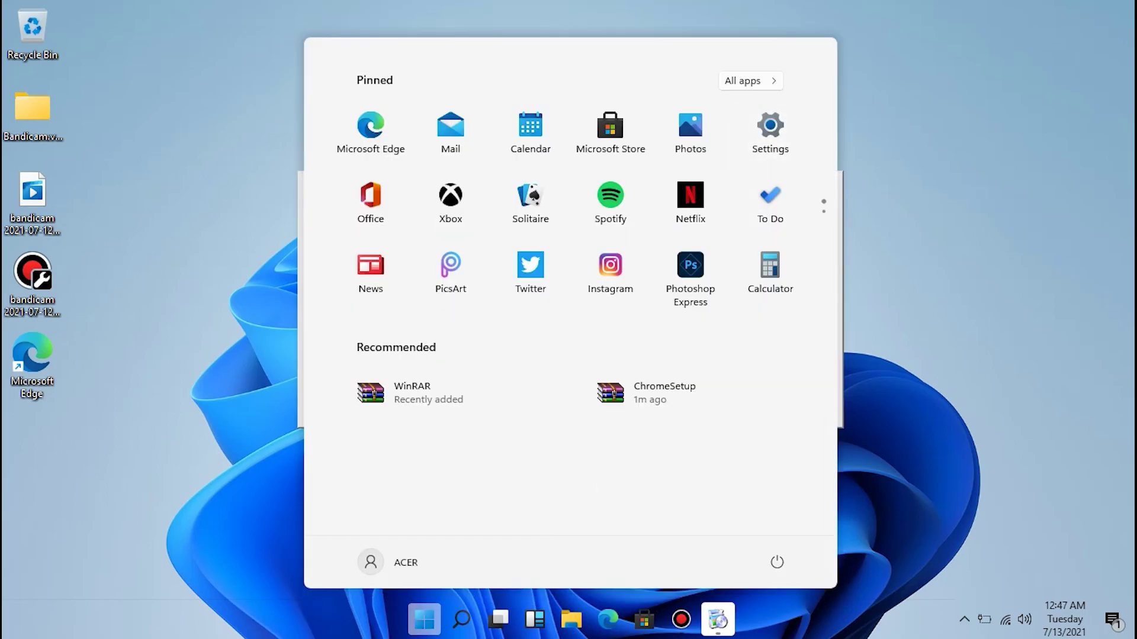
click(770, 126)
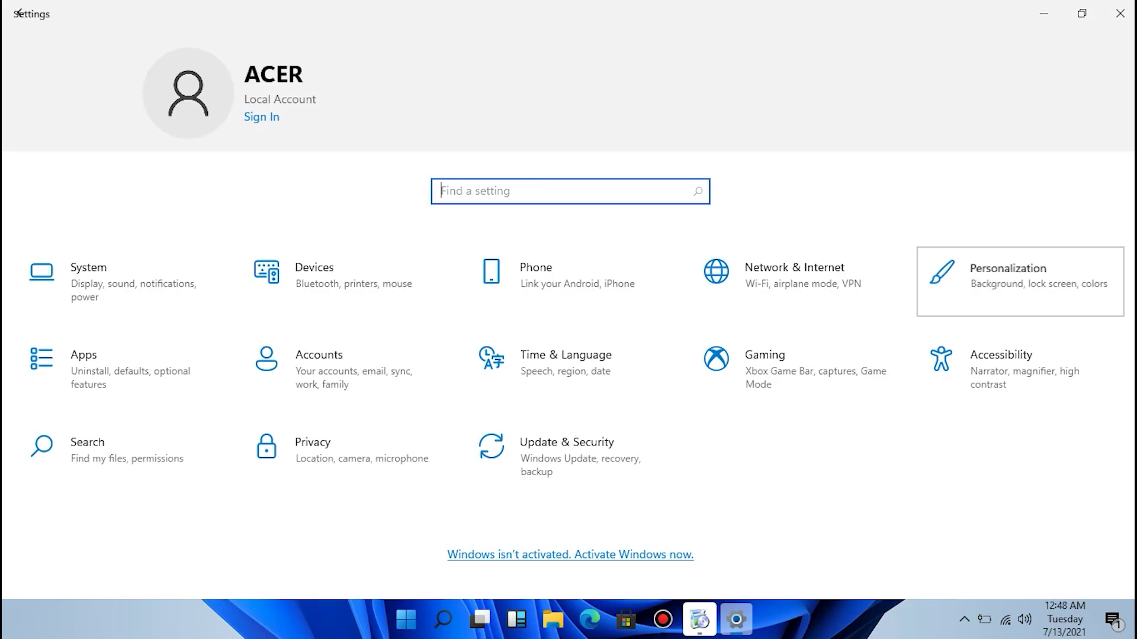
Enable the Computer and Network desktop icons under Personalization > Themes, apply, and close Settings.
click(1019, 282)
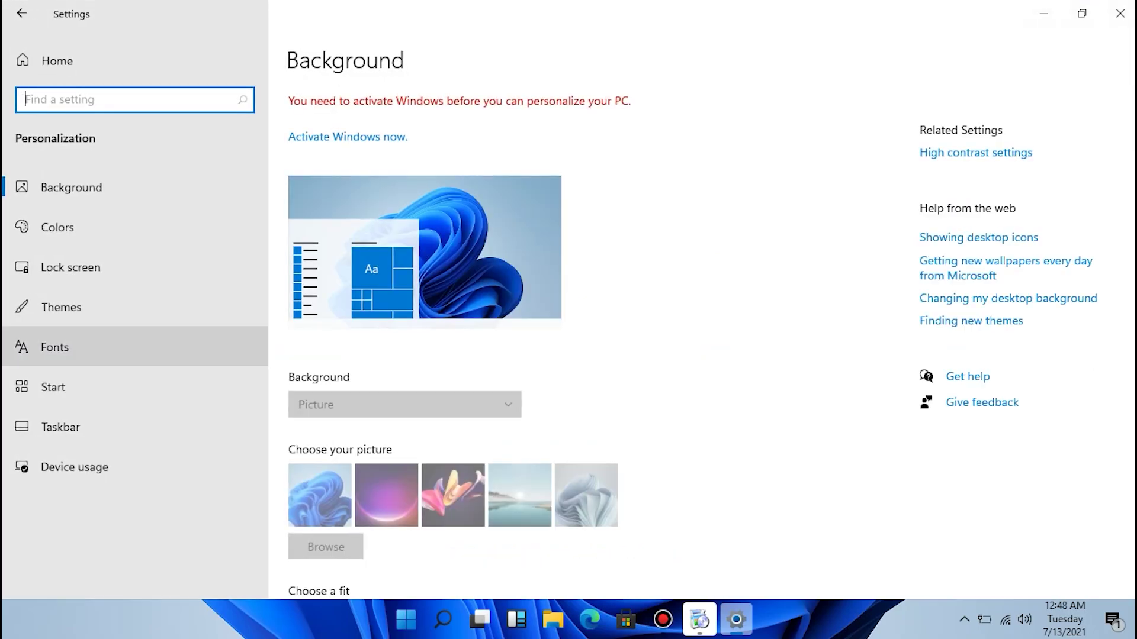
click(62, 307)
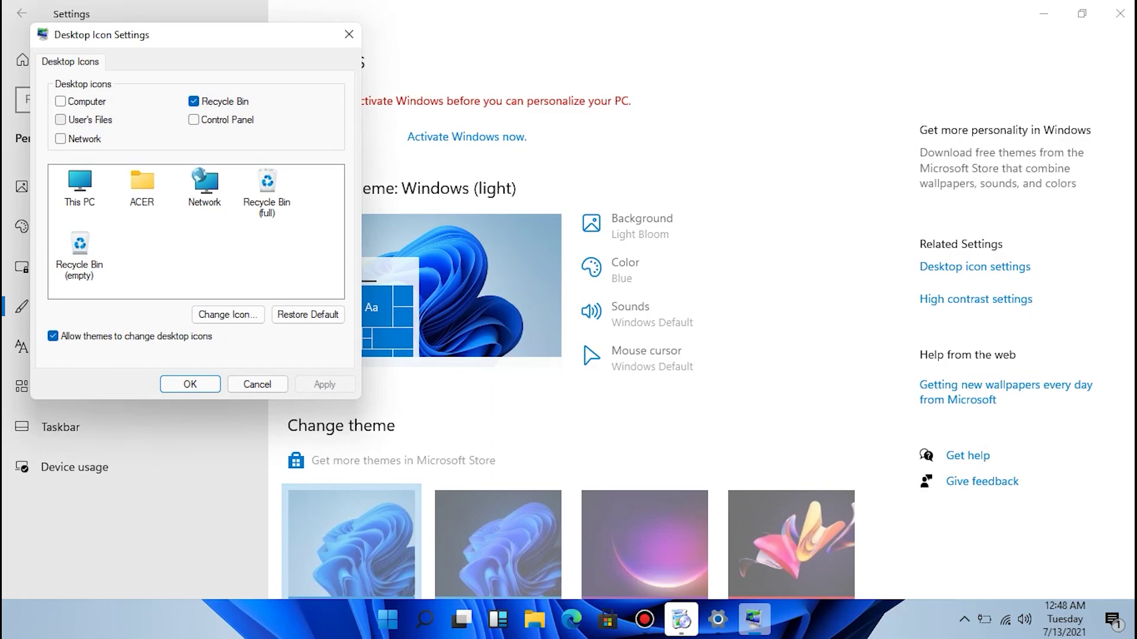
click(60, 101)
click(61, 139)
click(325, 384)
click(191, 384)
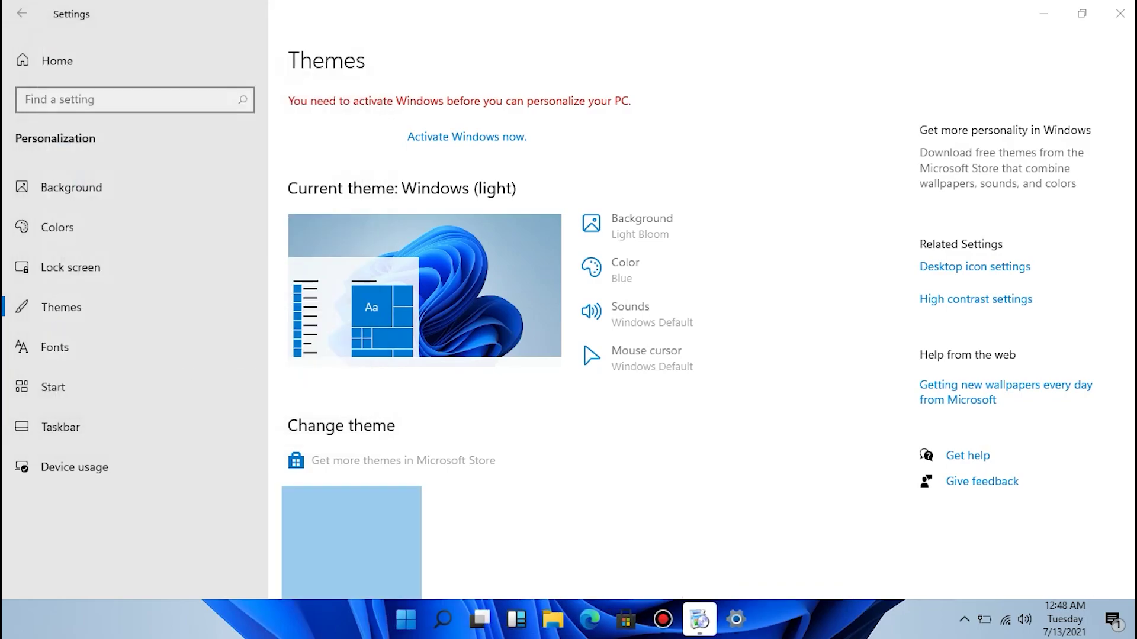
click(1119, 13)
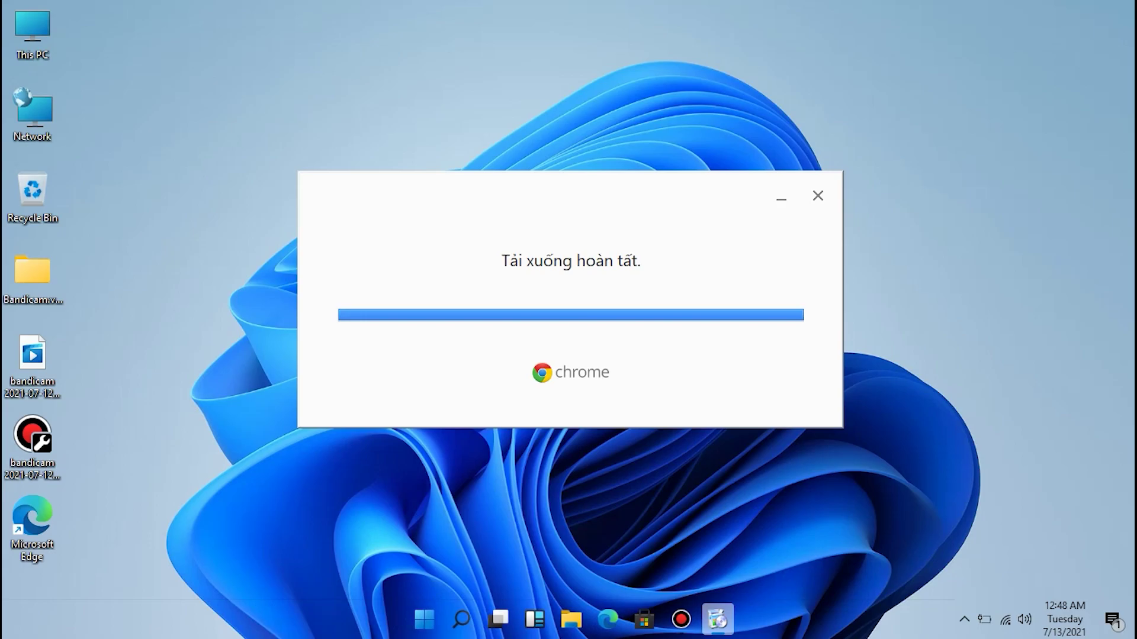
Open This PC's Properties from the desktop icon to show the System About page.
right_click(34, 51)
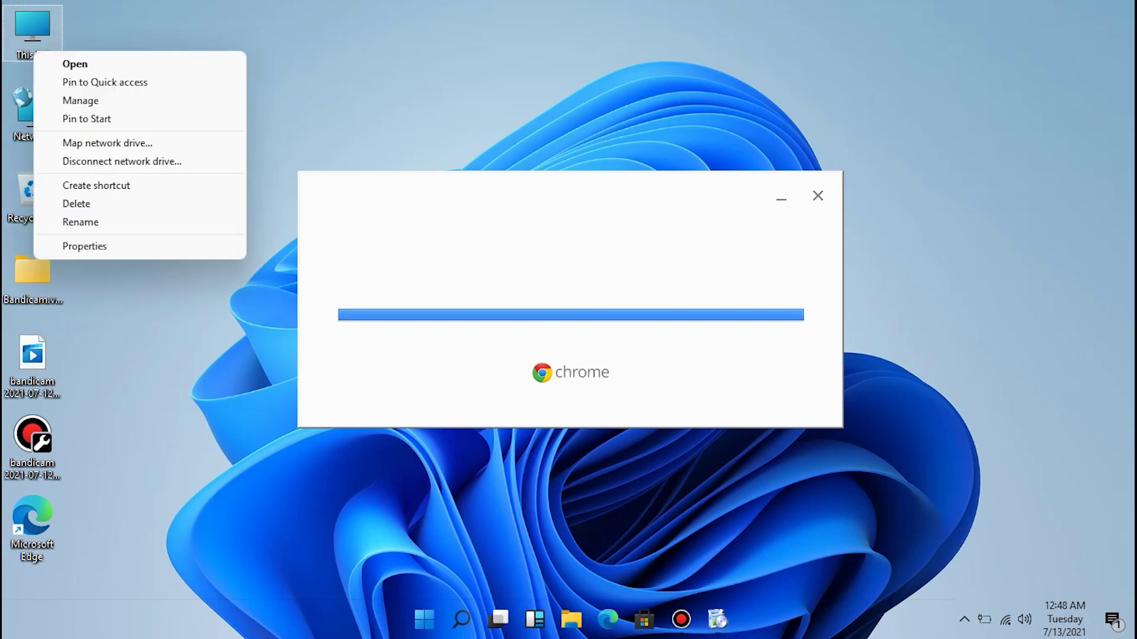
click(85, 247)
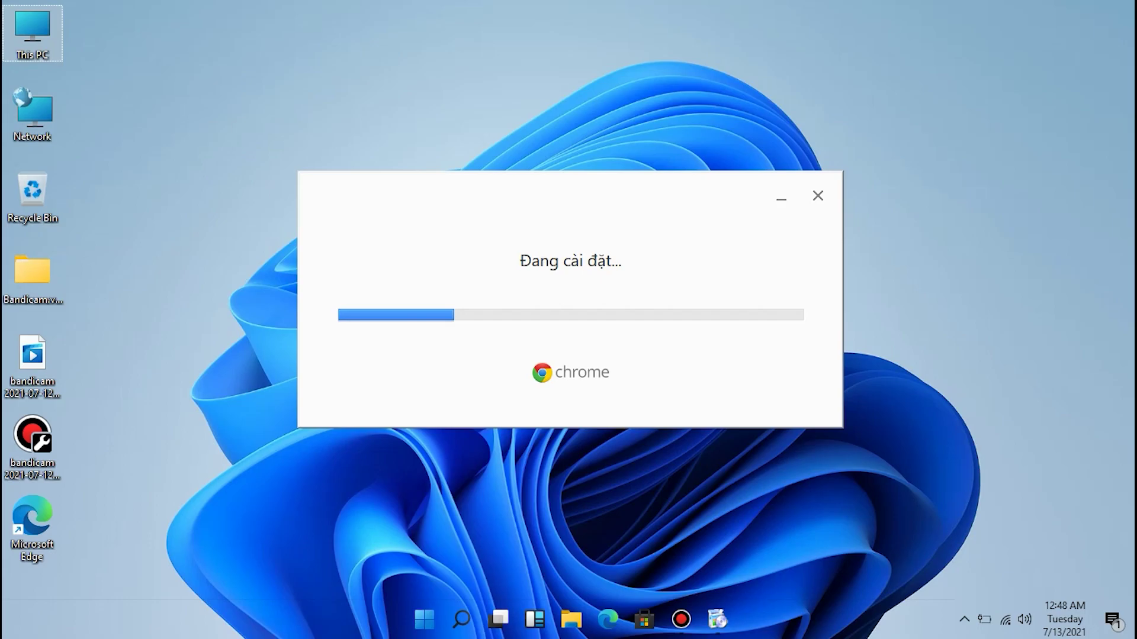
key(super+i)
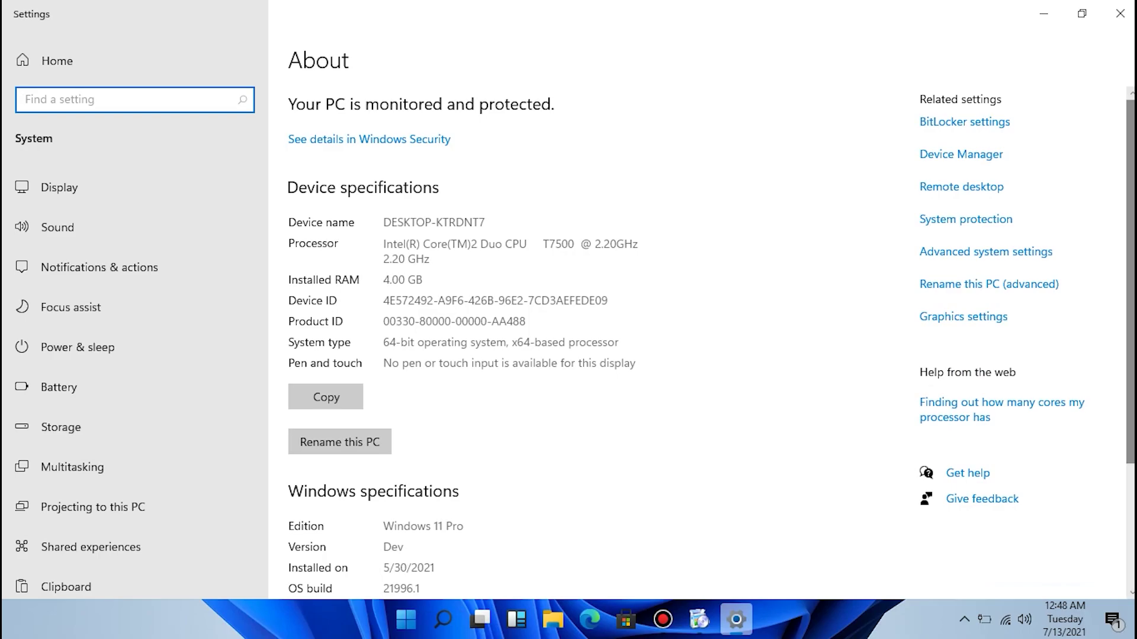
Scroll through the About page reviewing Windows 11 Pro, Dev version, OS build 21996.1.
scroll(698, 343, down, 3)
scroll(699, 343, up, 1)
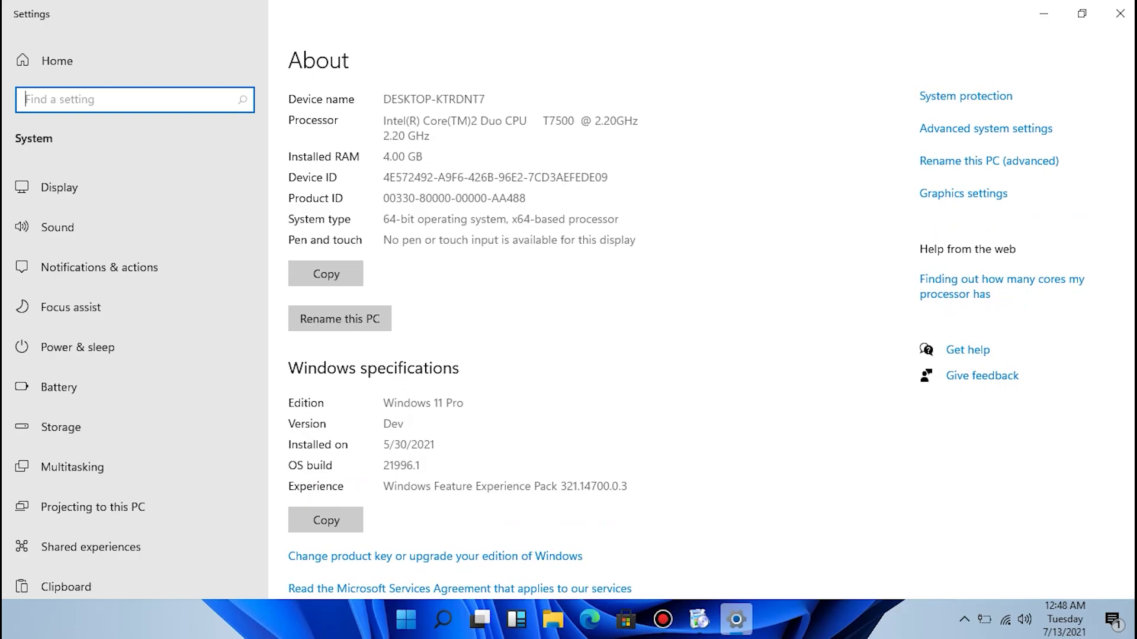
scroll(698, 343, down, 1)
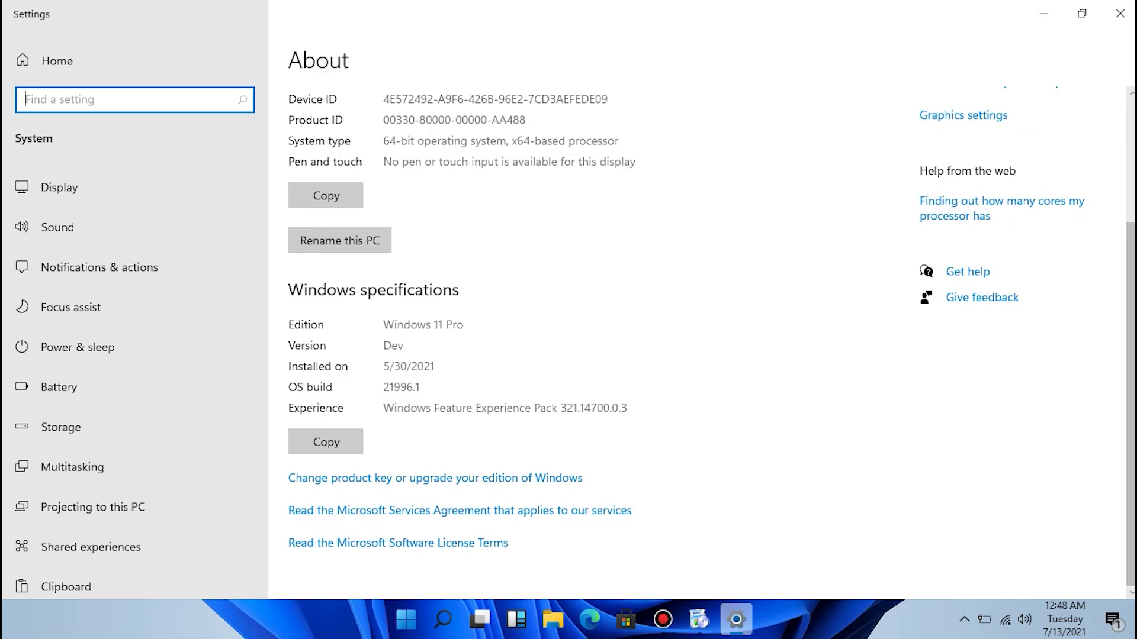
click(698, 344)
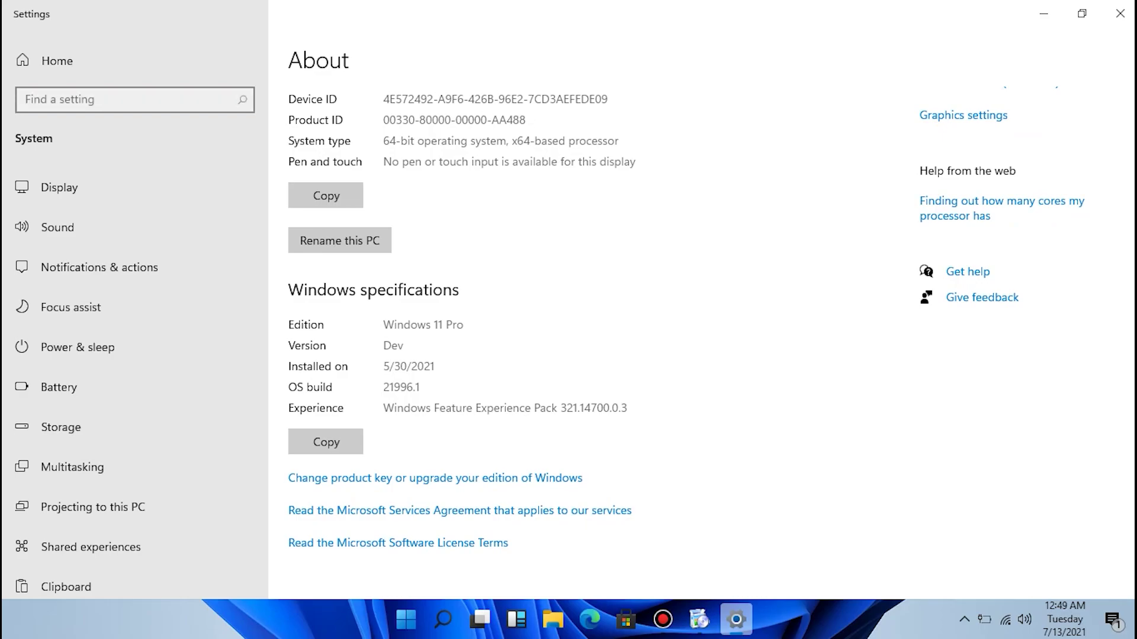
scroll(711, 339, up, 1)
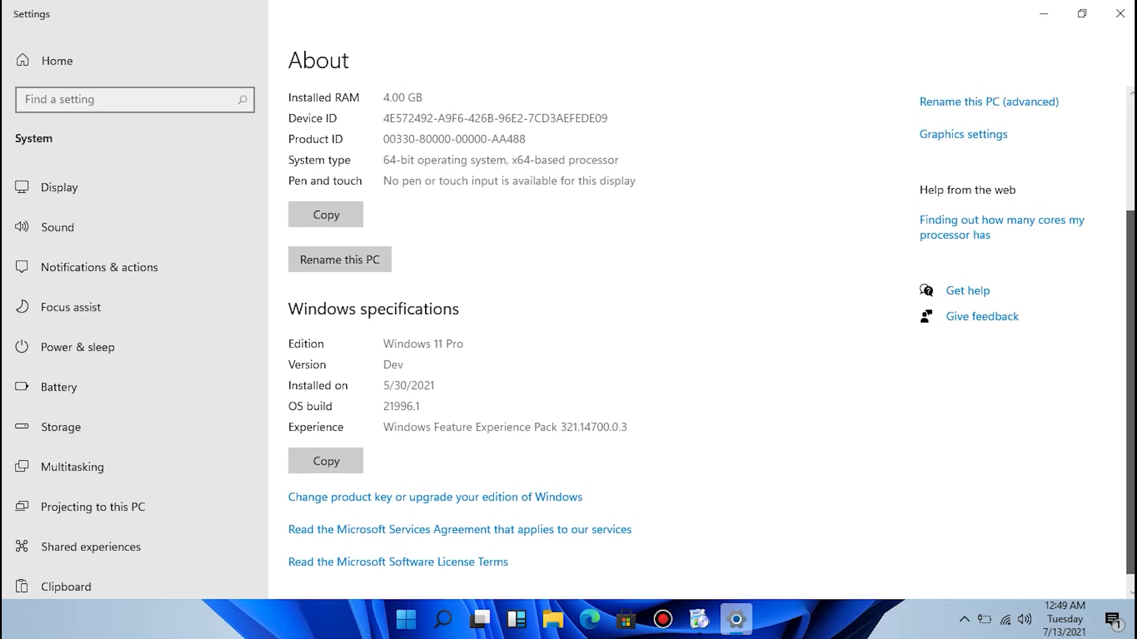
scroll(710, 339, down, 1)
scroll(711, 339, up, 5)
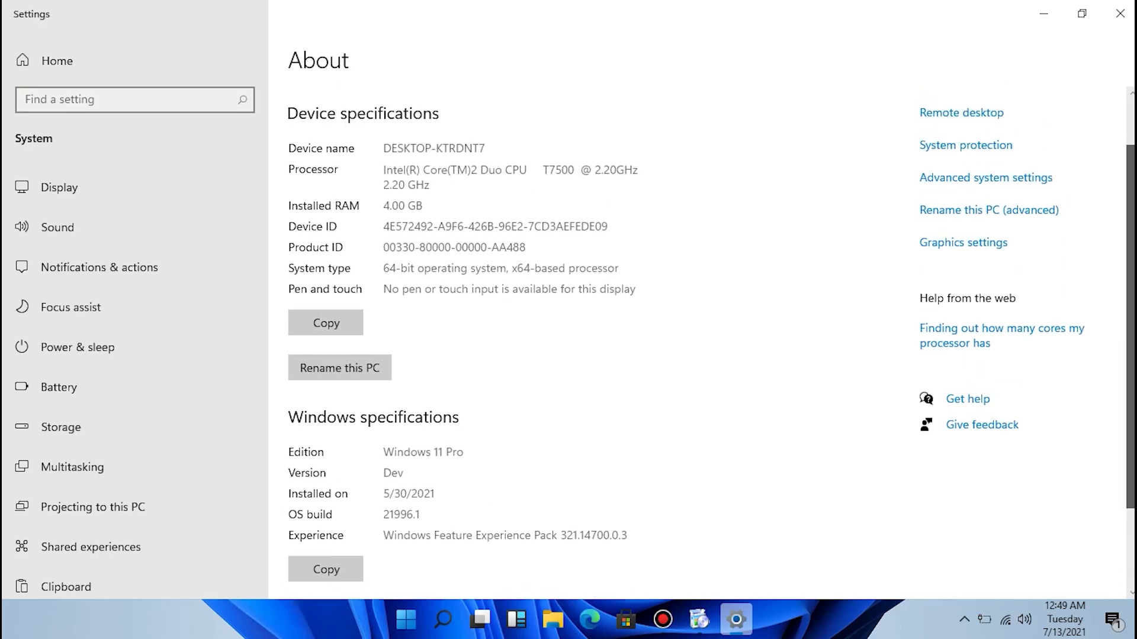
scroll(710, 340, up, 1)
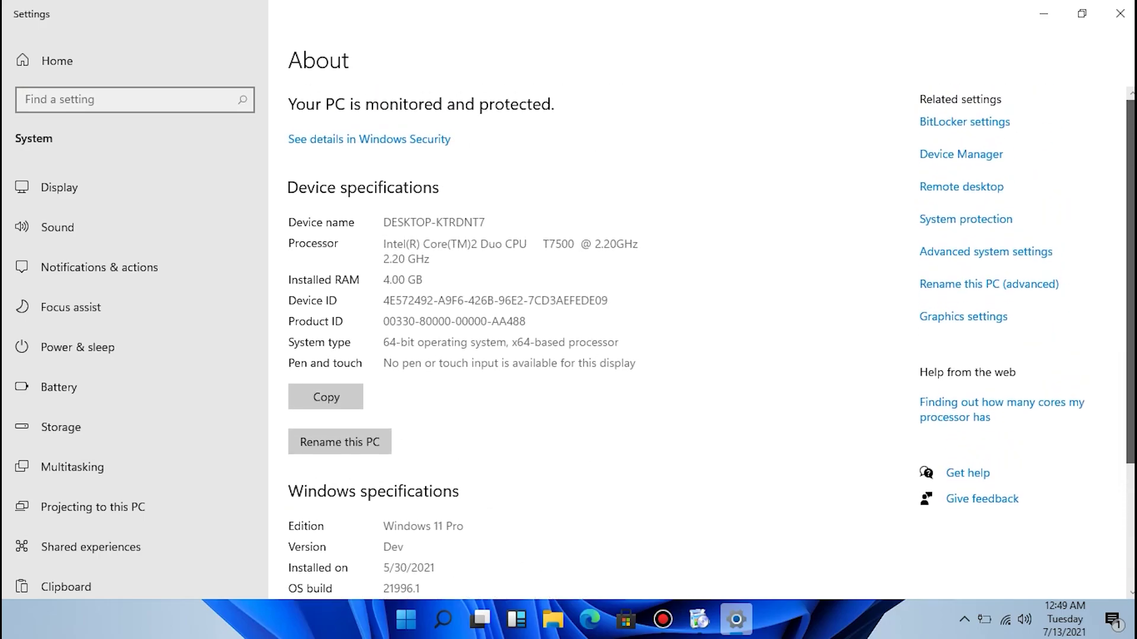
scroll(711, 339, down, 5)
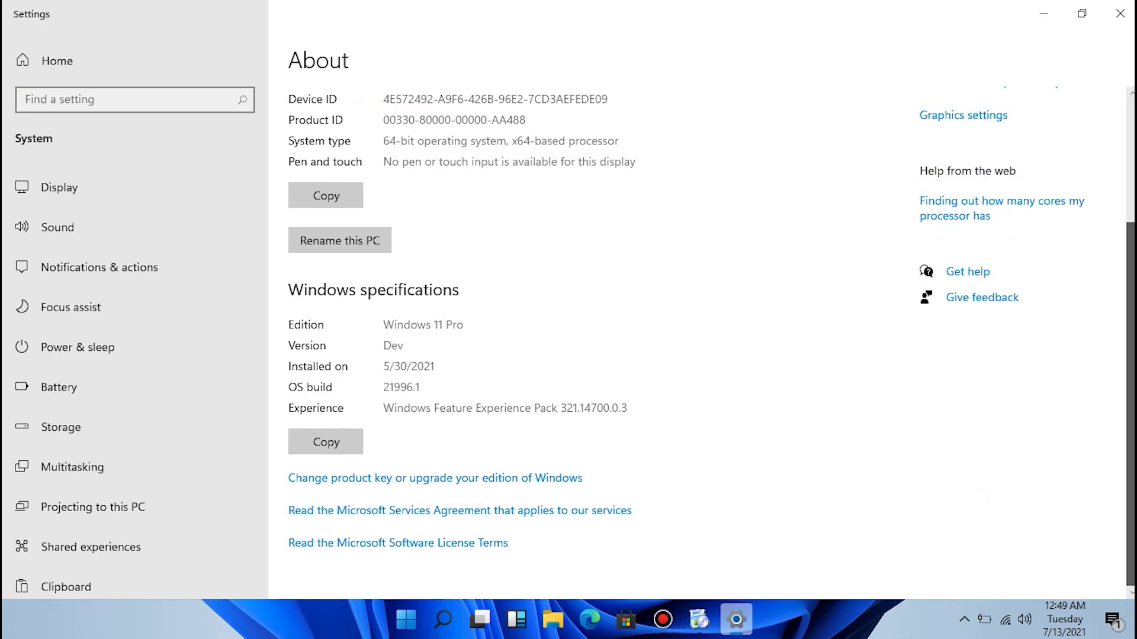
scroll(711, 339, up, 5)
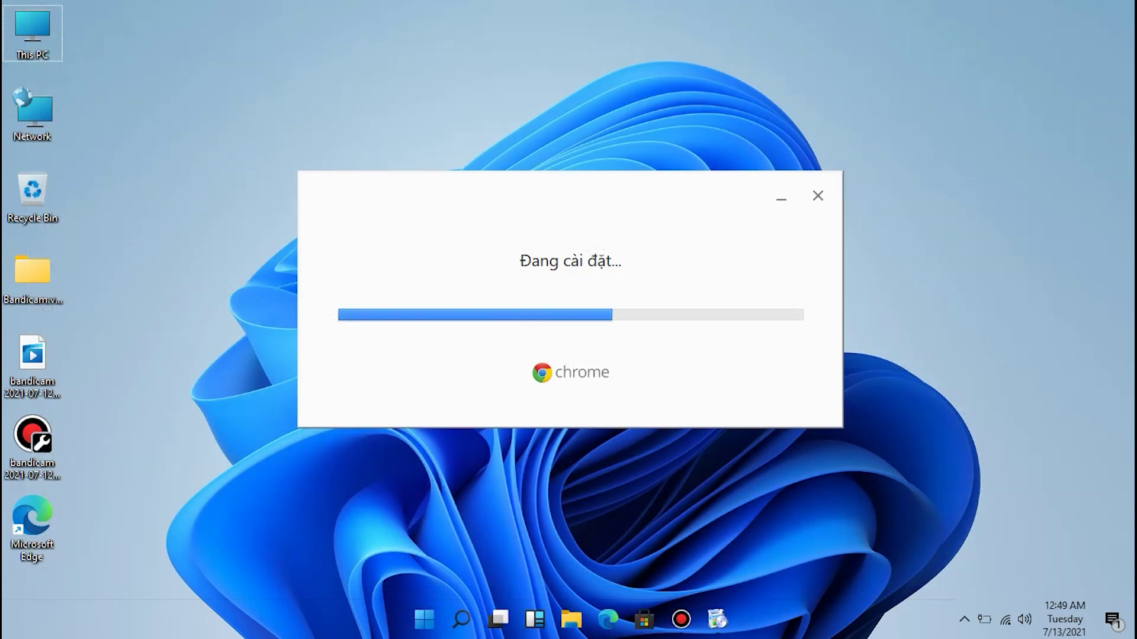
Refresh the desktop so the new Google Chrome shortcut appears.
right_click(699, 35)
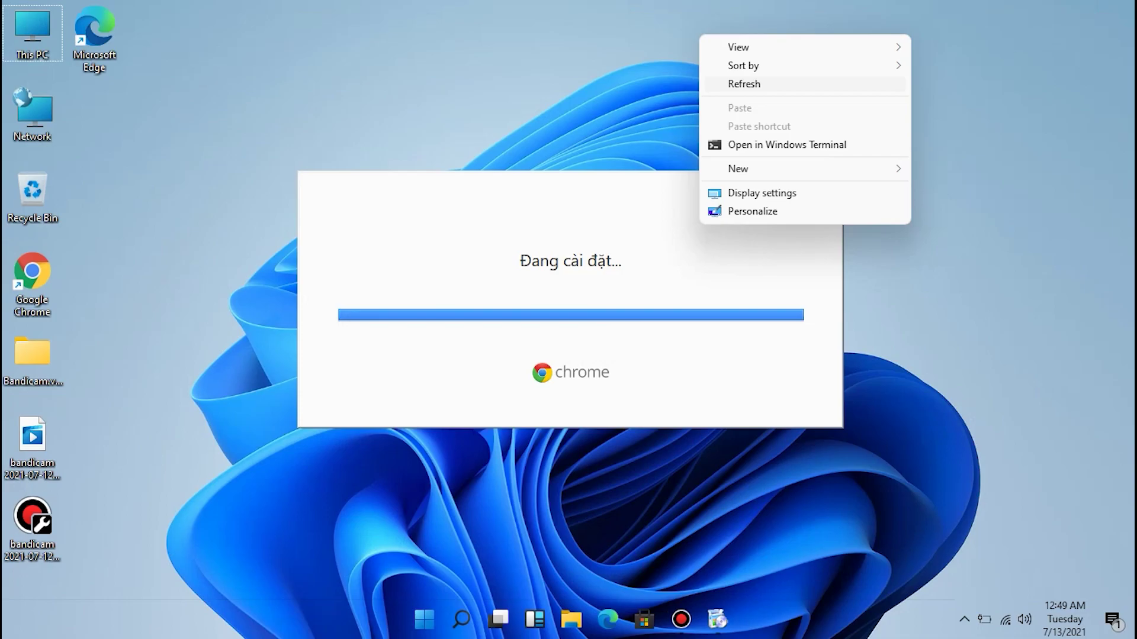
click(743, 84)
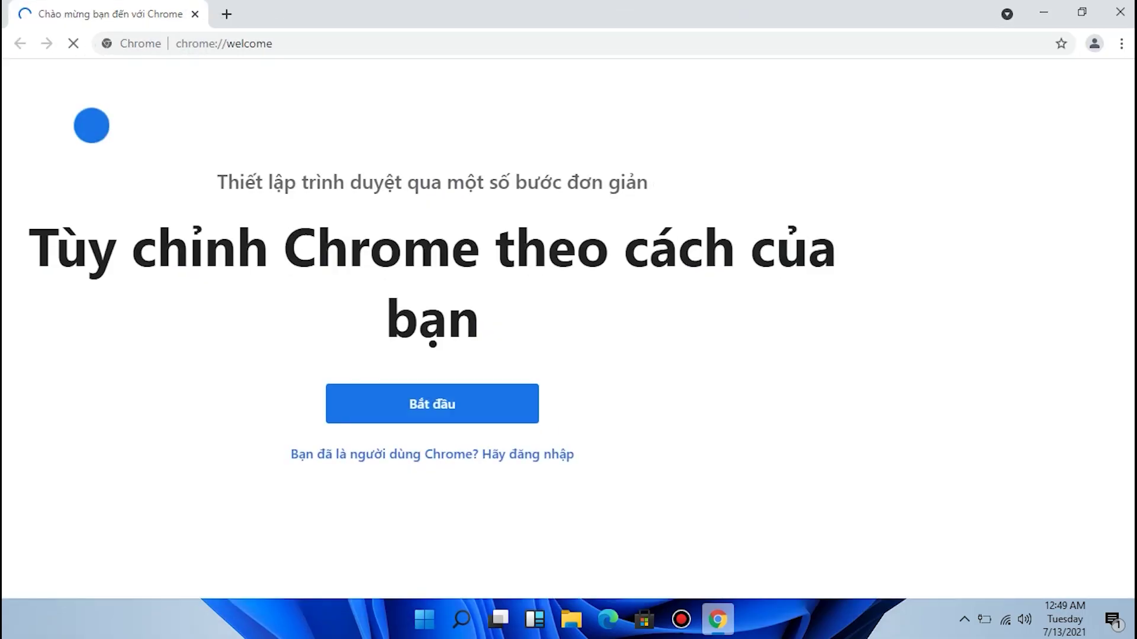
Search Google for 'vi tinh duy nguyen', open the Vi Tính Duy Nguyễn YouTube channel, then launch Windows Security.
key(ctrl+l)
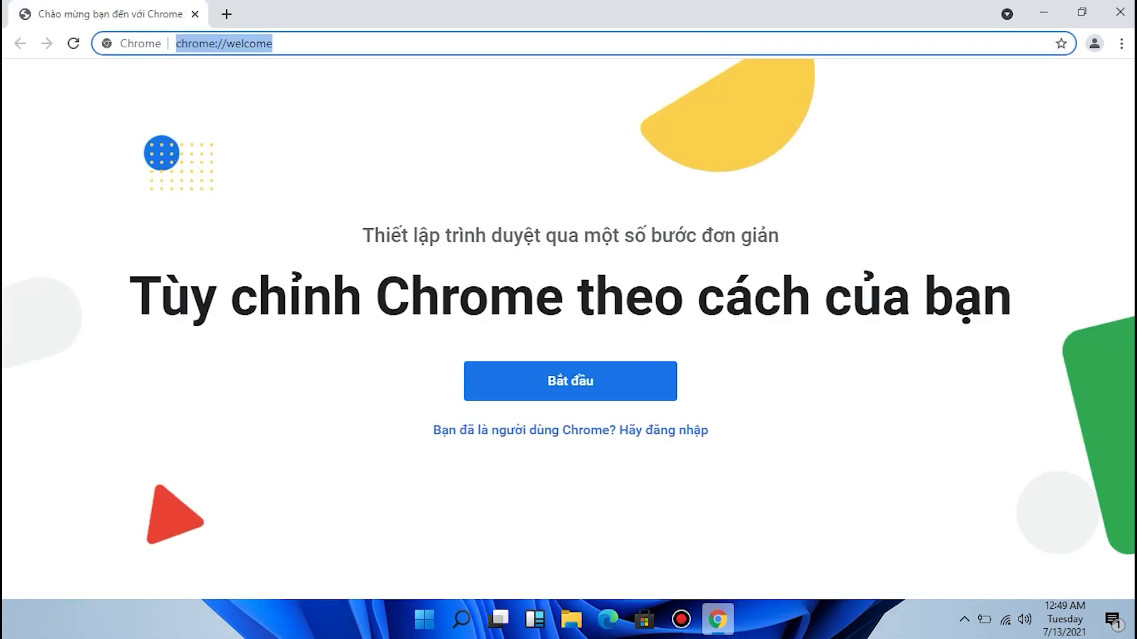
text(vi tinh)
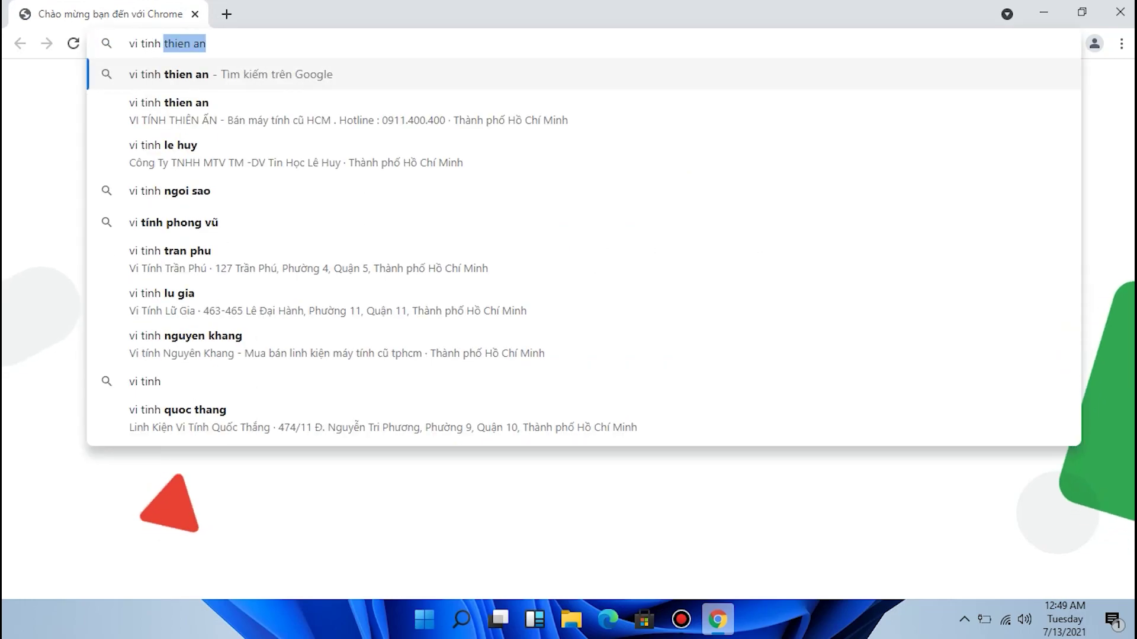
text( duy nguyen)
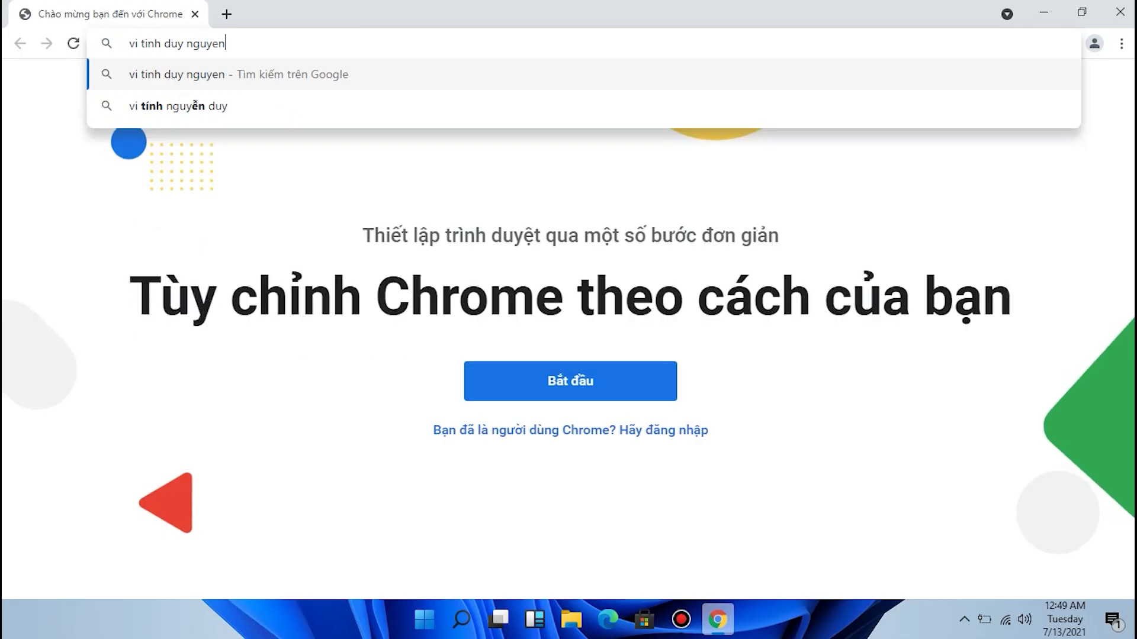
key(Return)
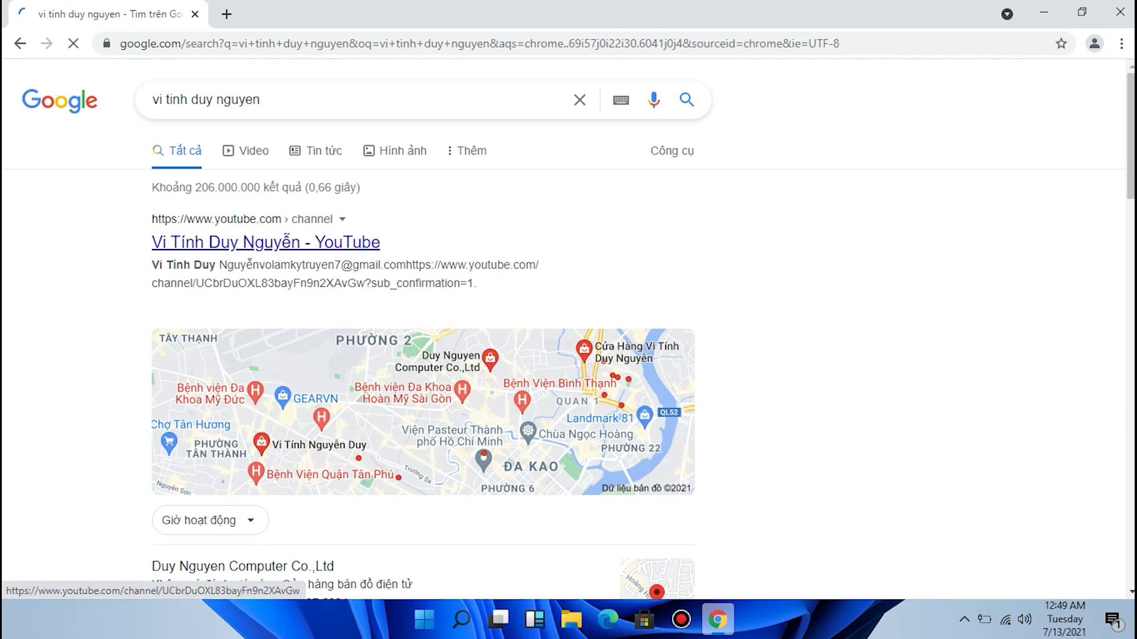
click(265, 242)
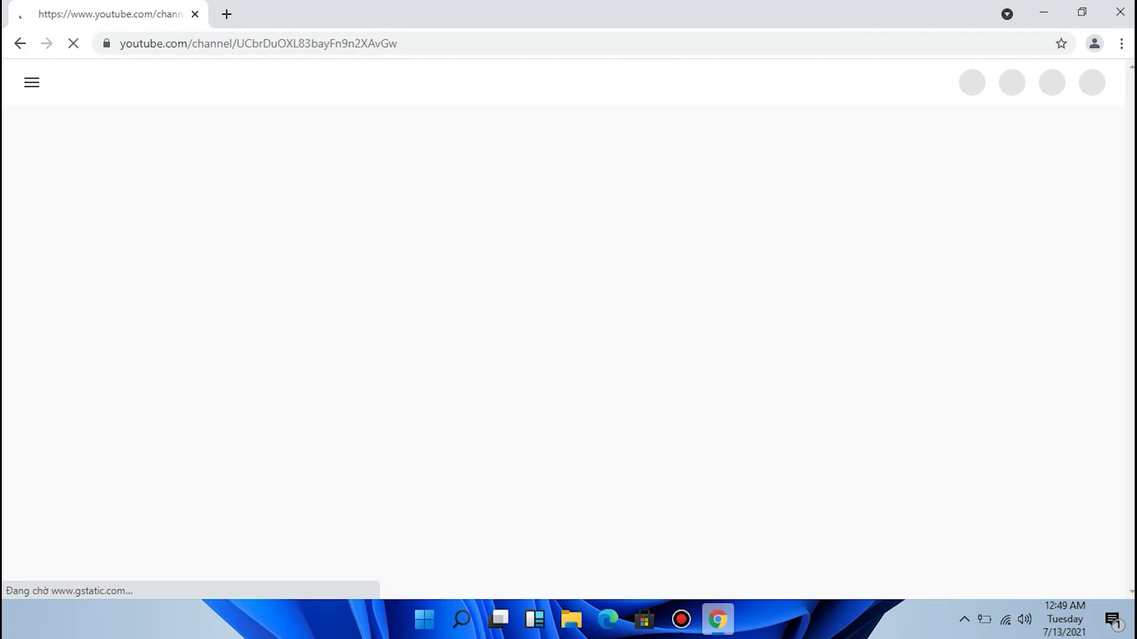
click(1005, 620)
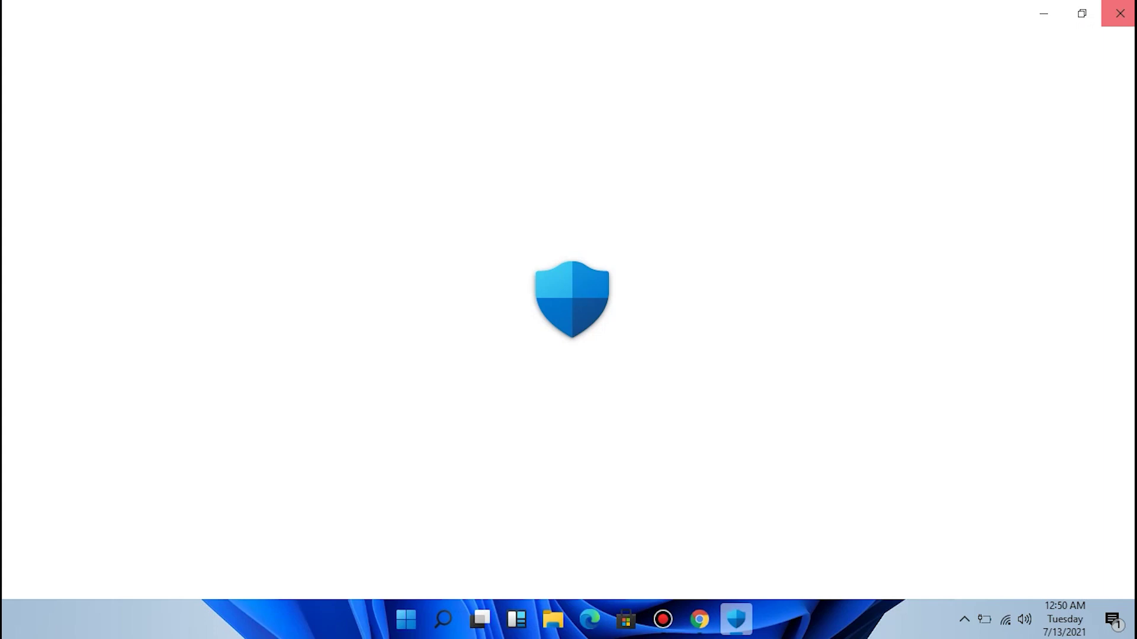
Close the Windows Security window with its X button while it is still loading.
click(1119, 13)
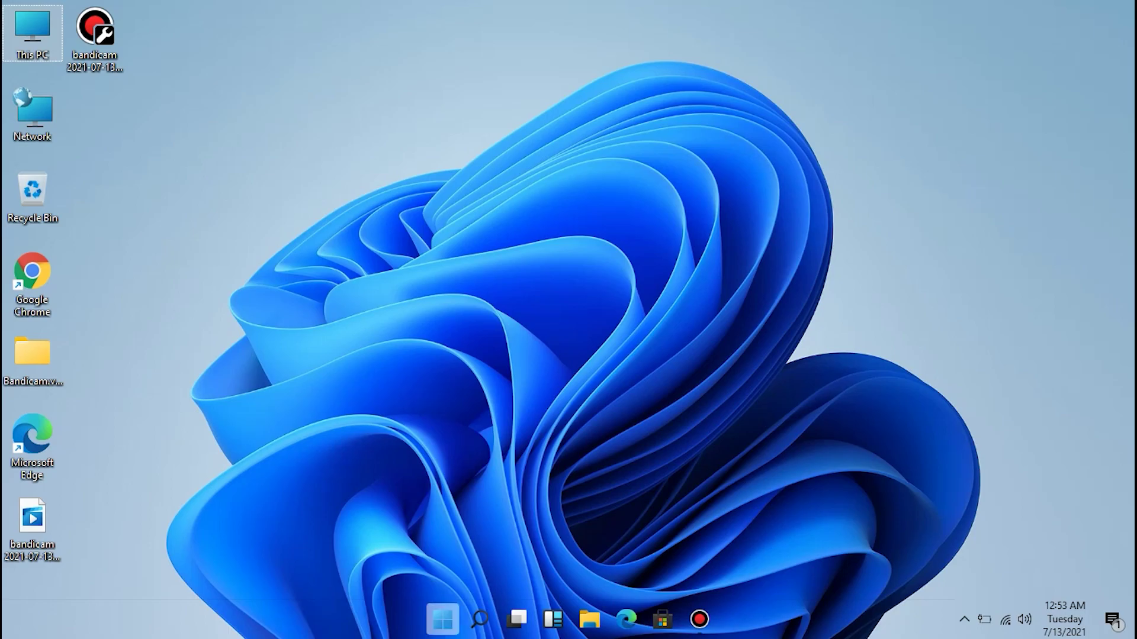
click(442, 620)
right_click(443, 620)
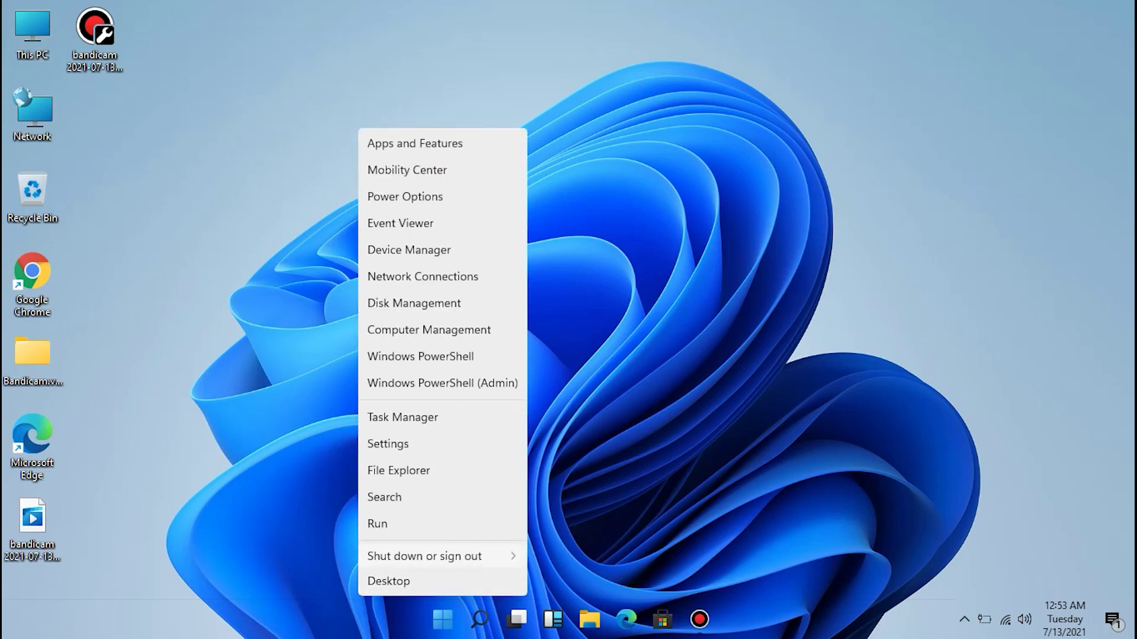
mouse_move(468, 556)
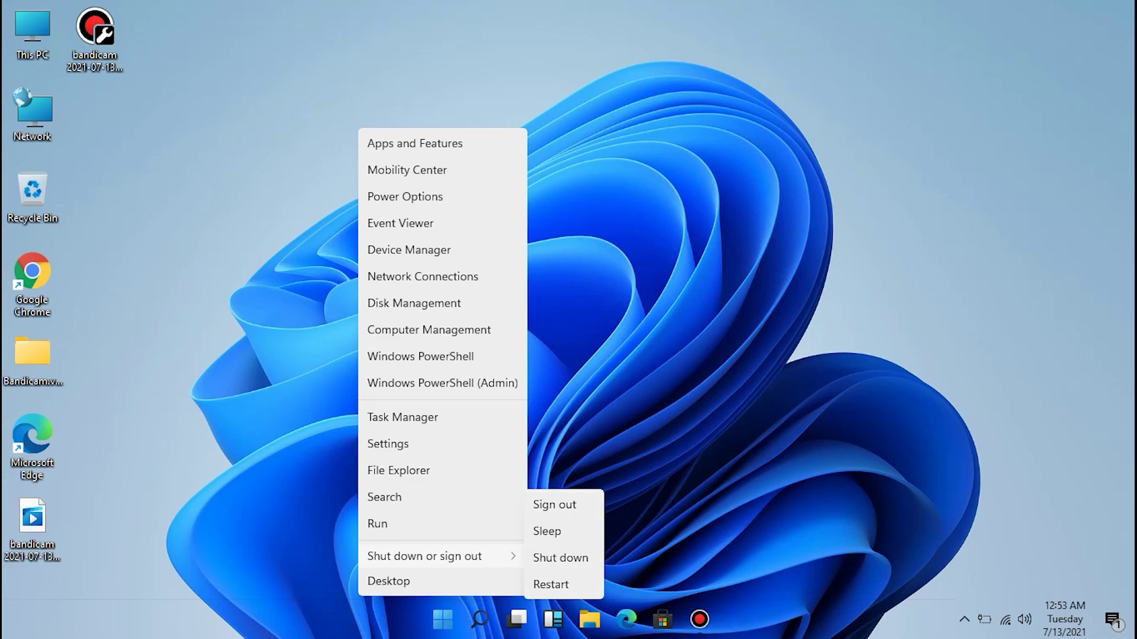
key(Escape)
key(Escape)
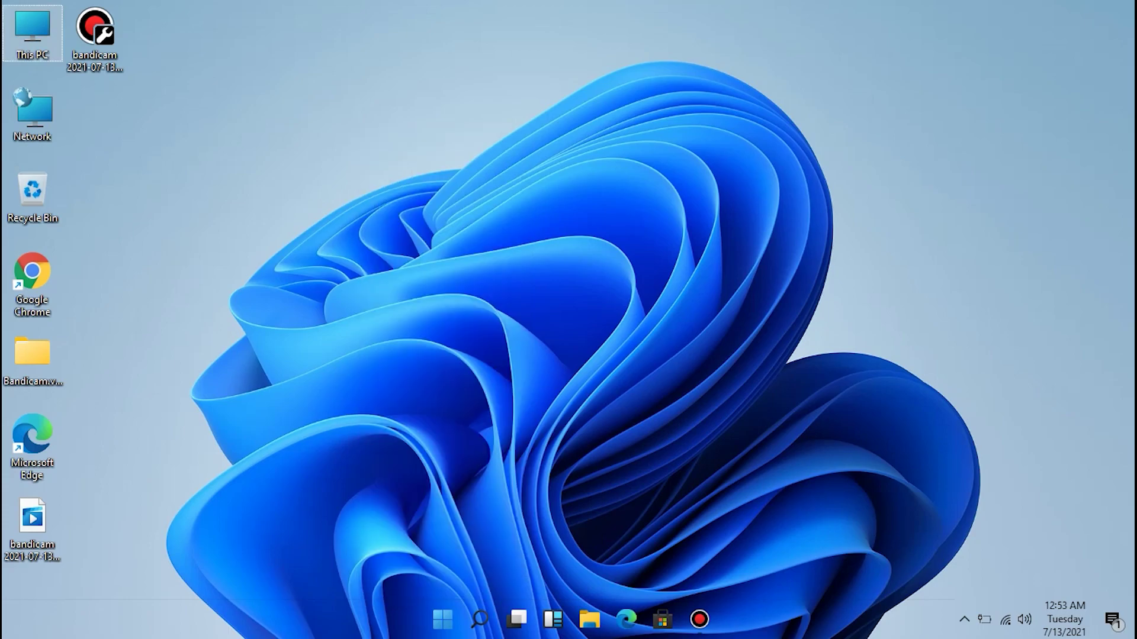
click(442, 619)
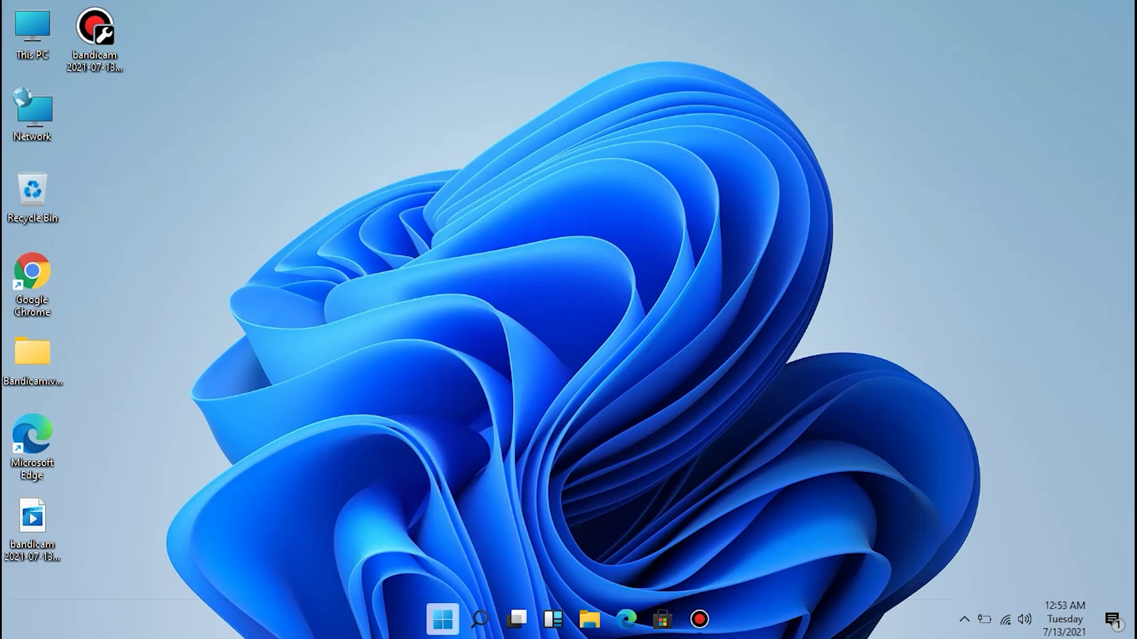
right_click(443, 619)
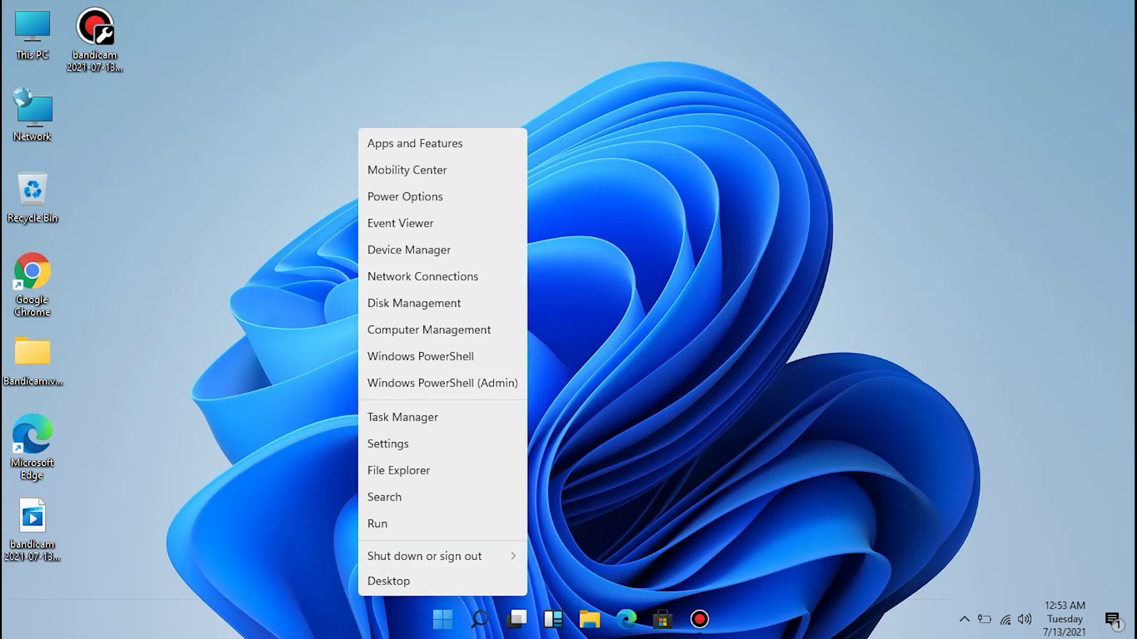
click(442, 444)
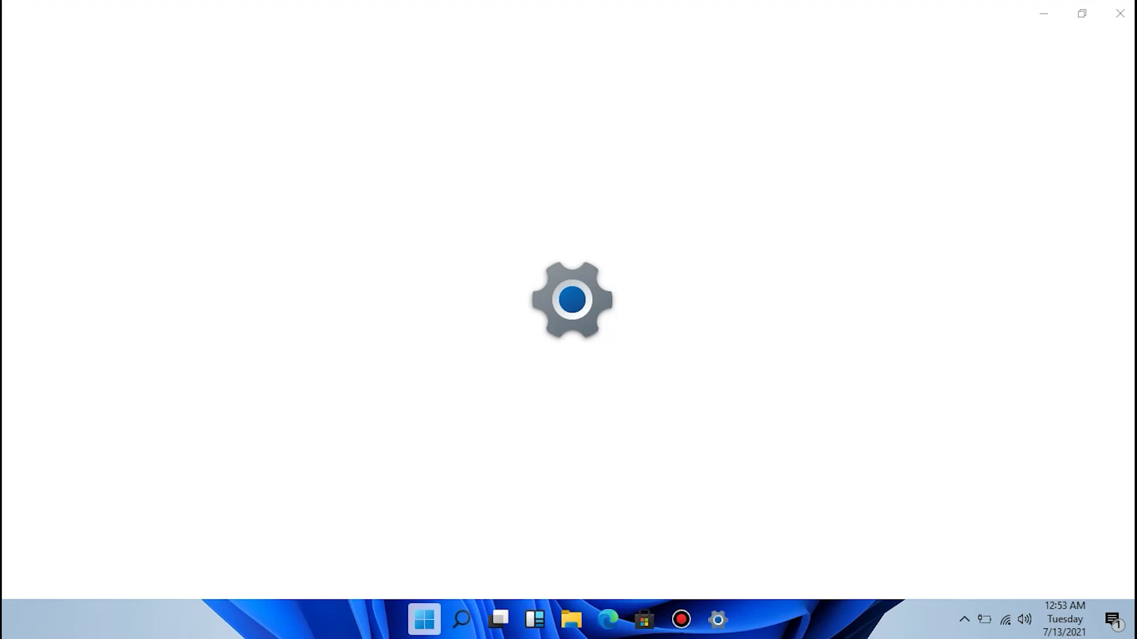
key(super)
key(super)
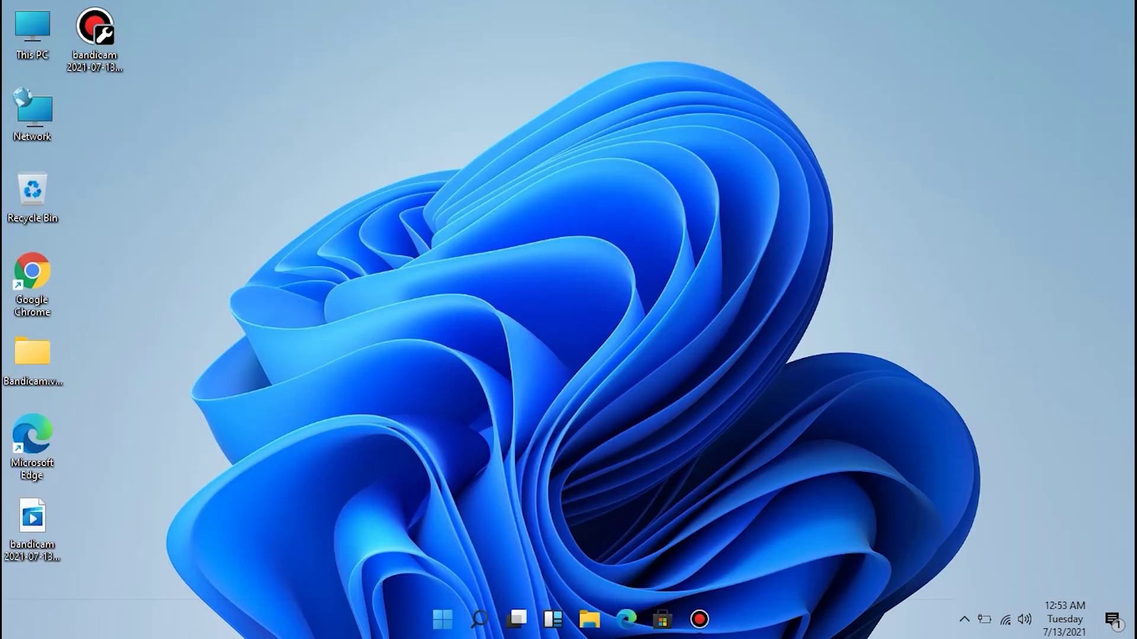
From the Start menu, display the power button's Sleep, Shut down and Restart options.
click(443, 619)
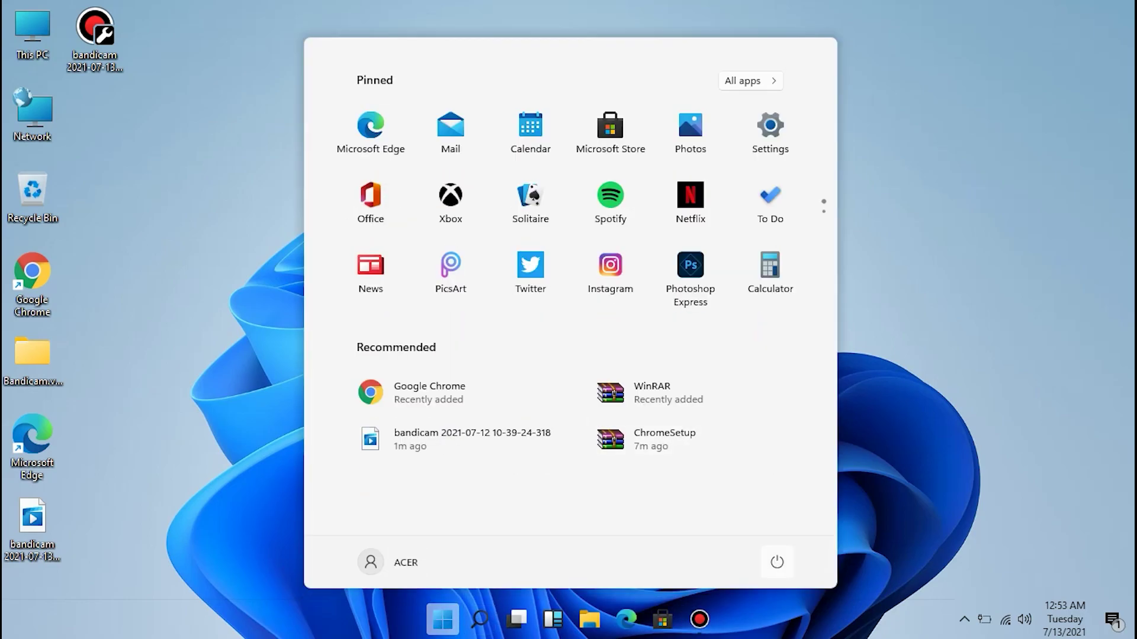
click(776, 562)
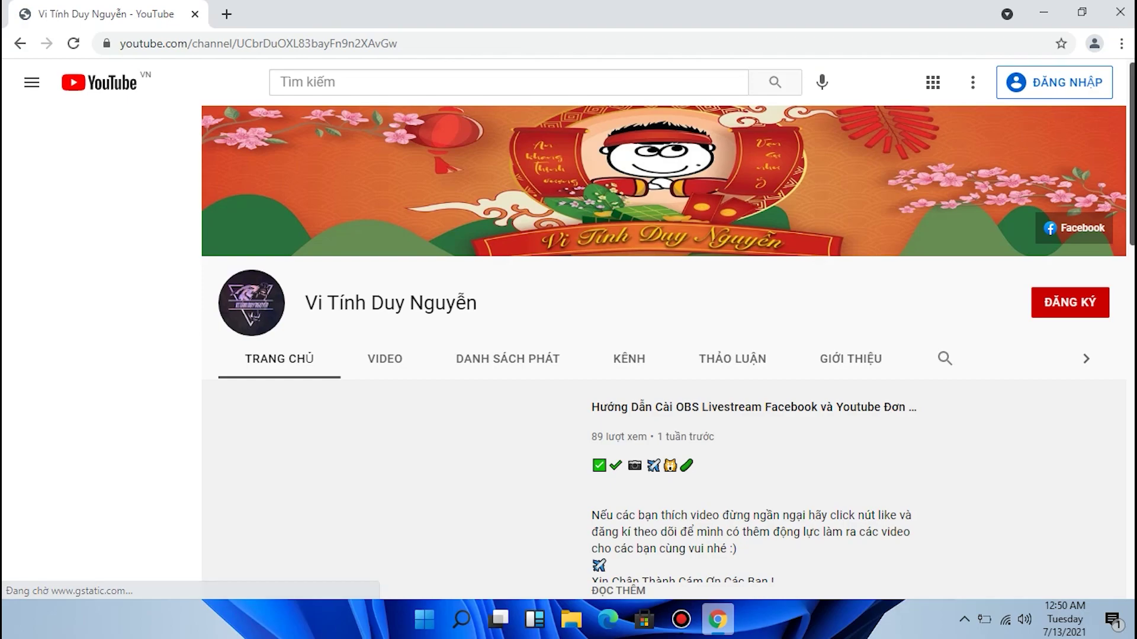
Scroll the YouTube channel page down to the 'Video tải lên' and 'Video tải lên phổ biến' rows.
scroll(320, 434, down, 2)
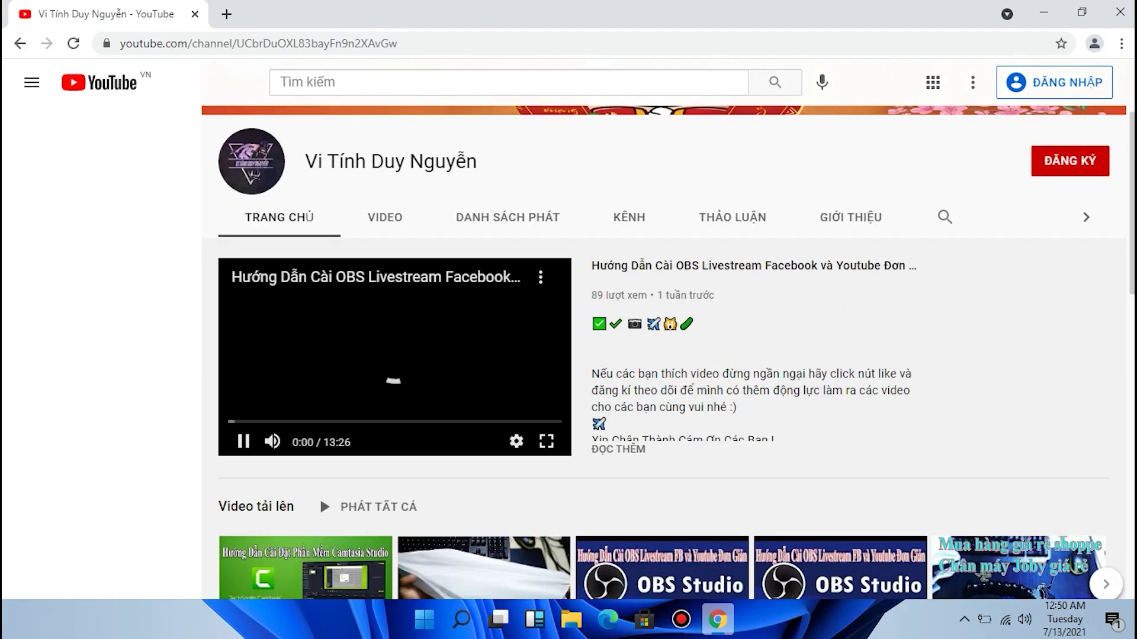
scroll(667, 352, down, 1)
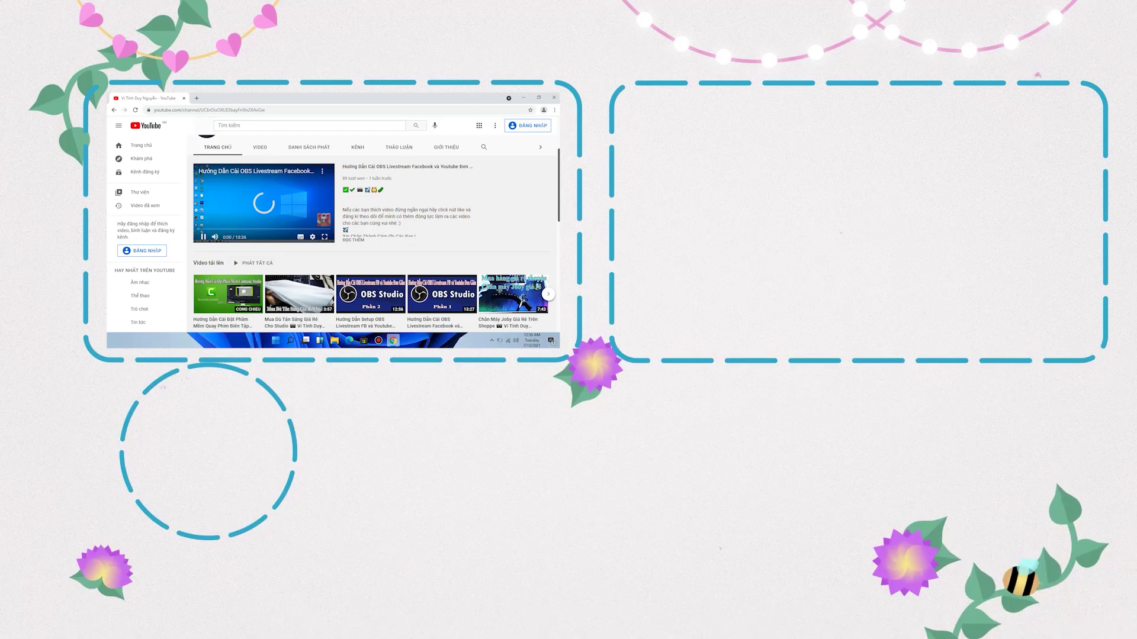
scroll(374, 243, down, 3)
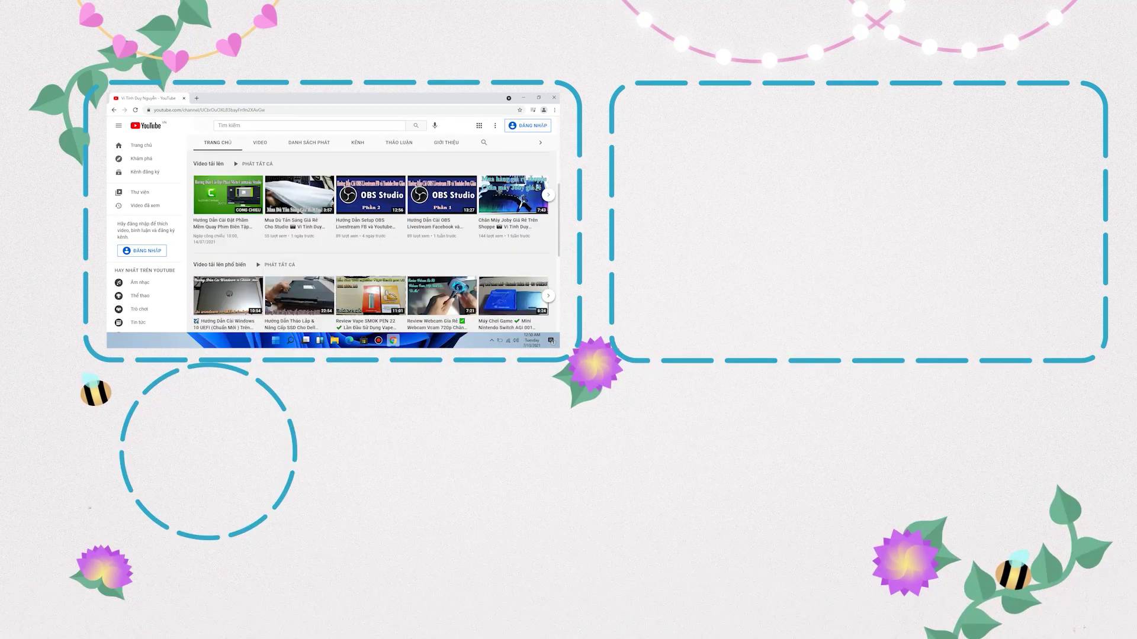